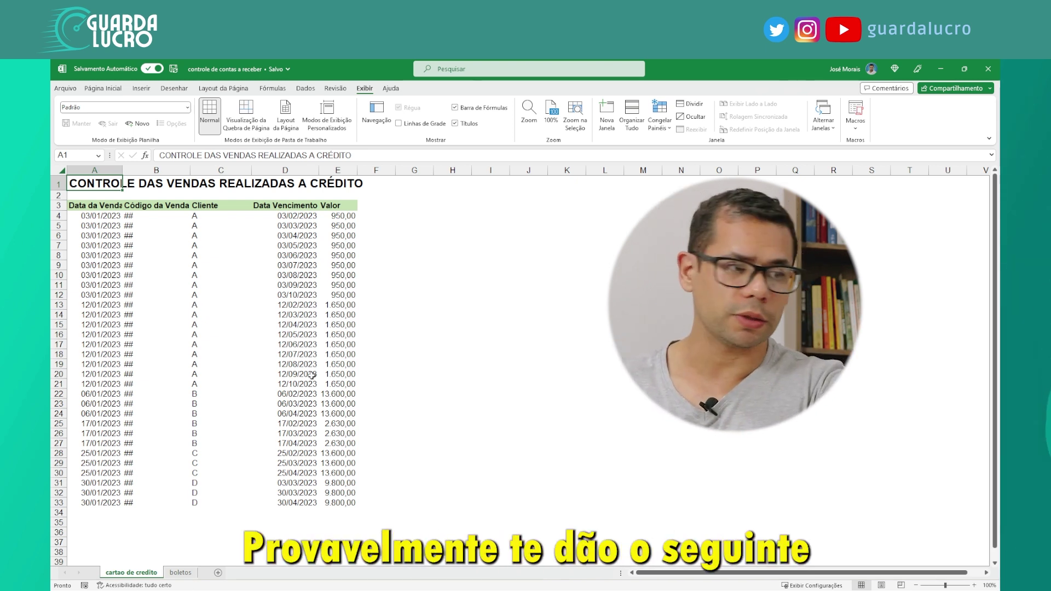
# Examine the column headers and first record of the credit card sales table, from sale date to installment value
pyautogui.click(90, 208)
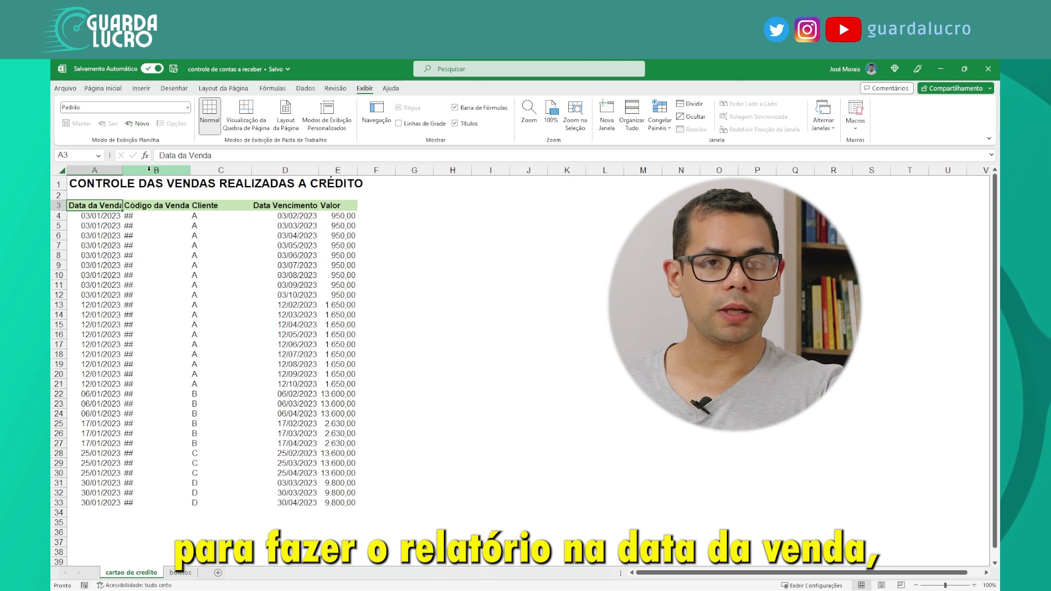
pyautogui.press('Up')
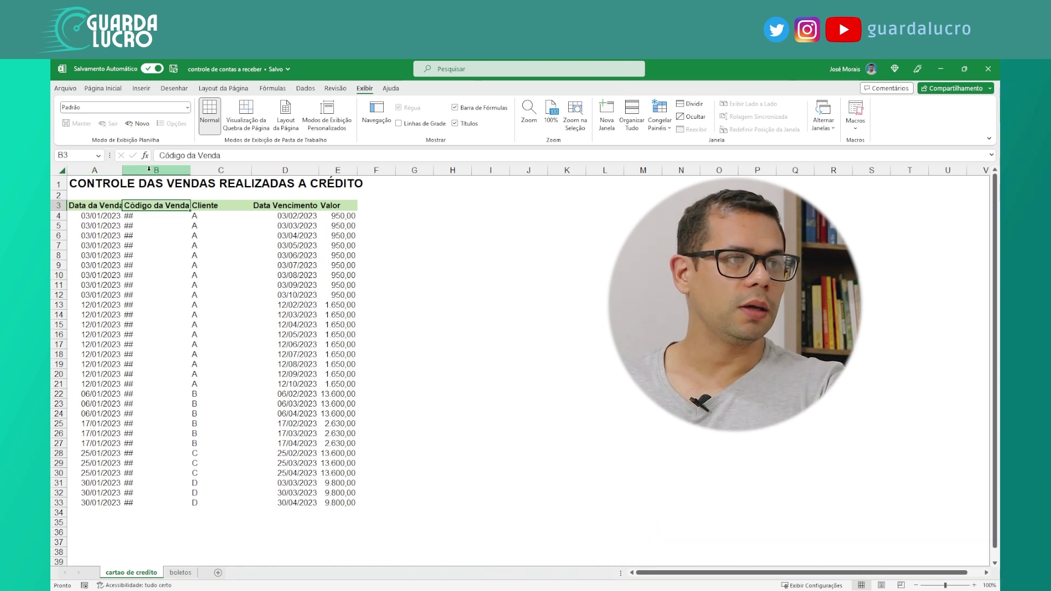
pyautogui.press('Right')
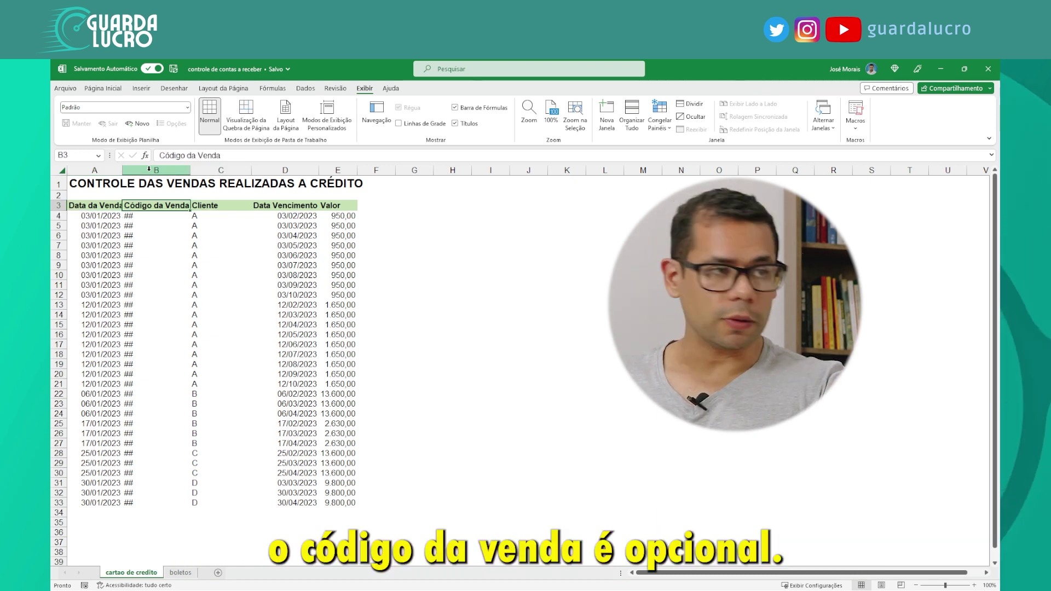
pyautogui.press('Right')
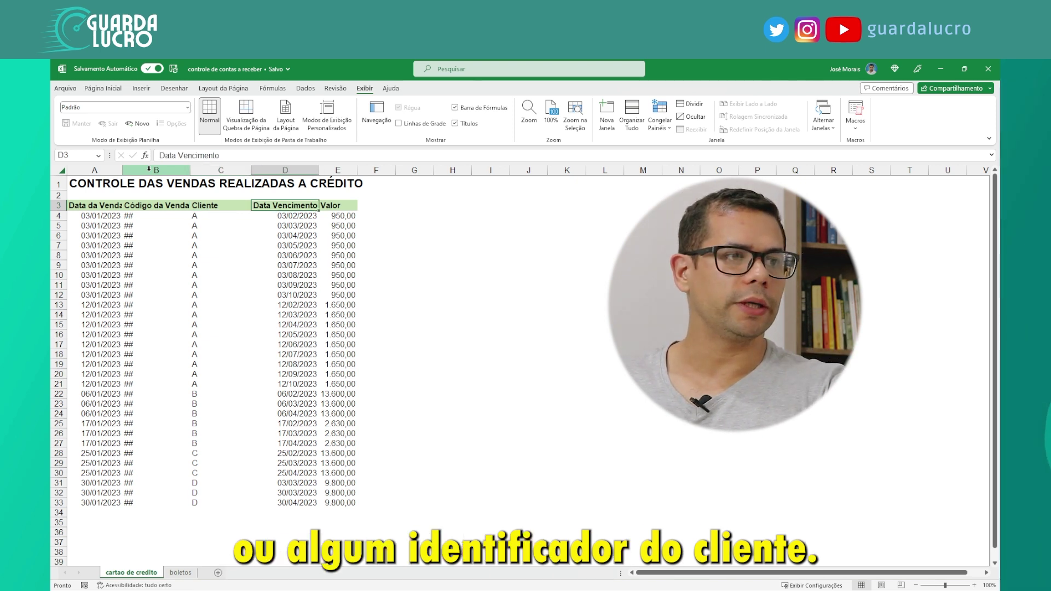
pyautogui.press('Right')
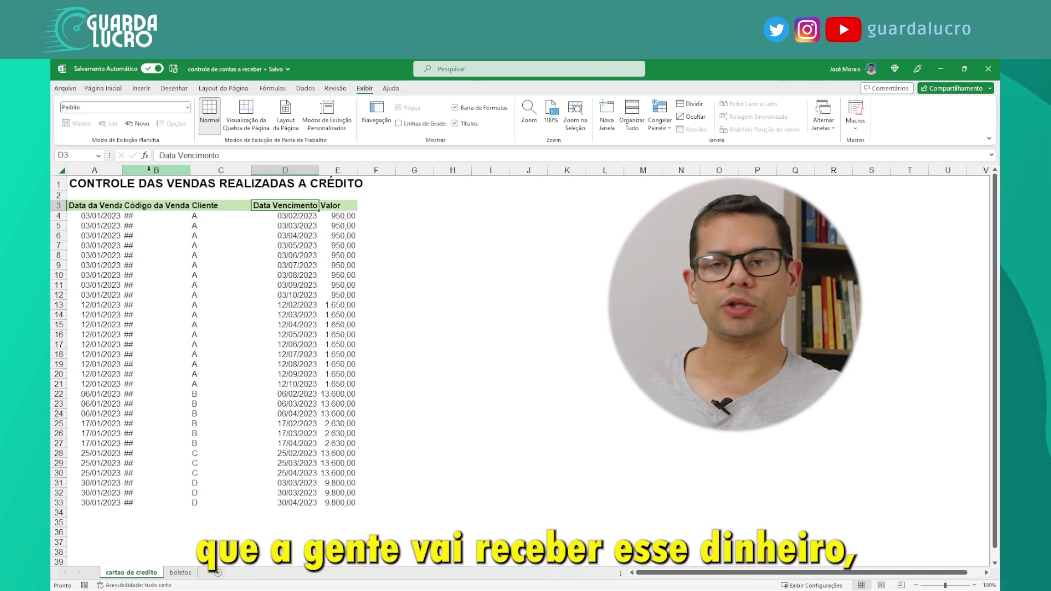
pyautogui.press('Down')
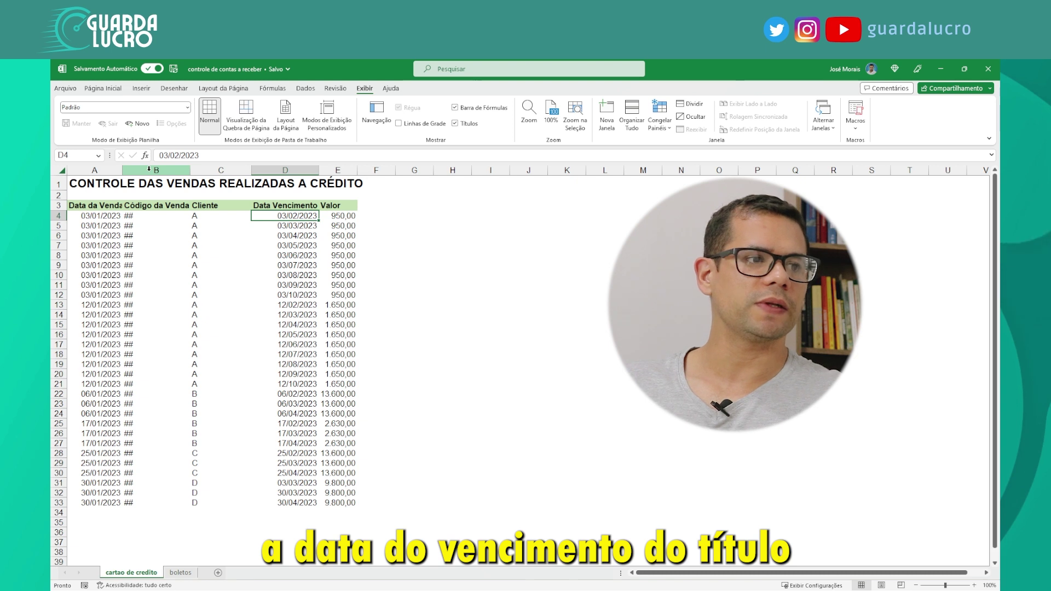
pyautogui.press('Right')
pyautogui.press('Down')
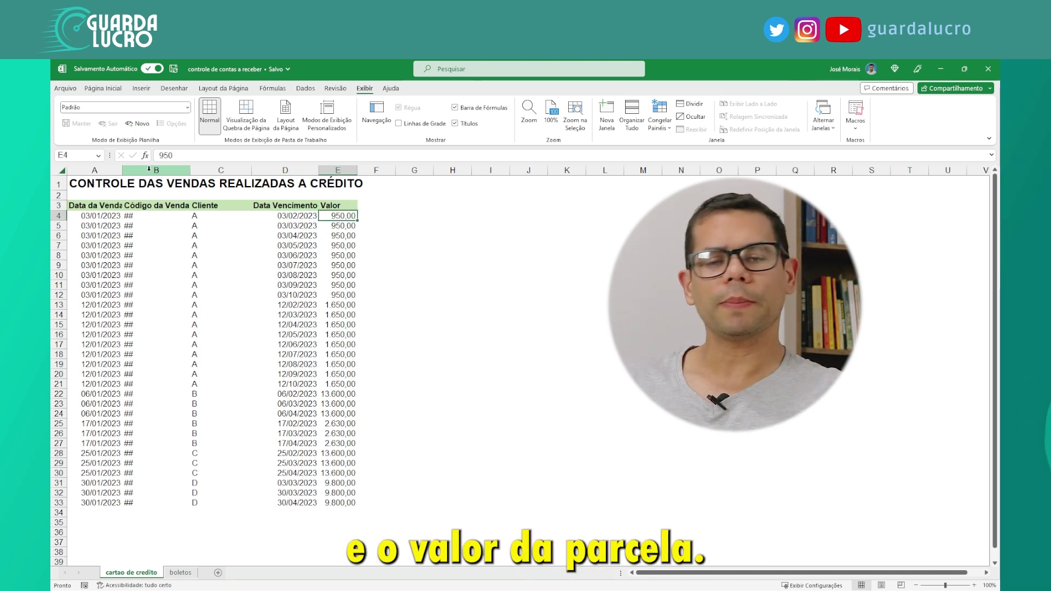
pyautogui.press('Left')
pyautogui.press('Left')
pyautogui.press('Right')
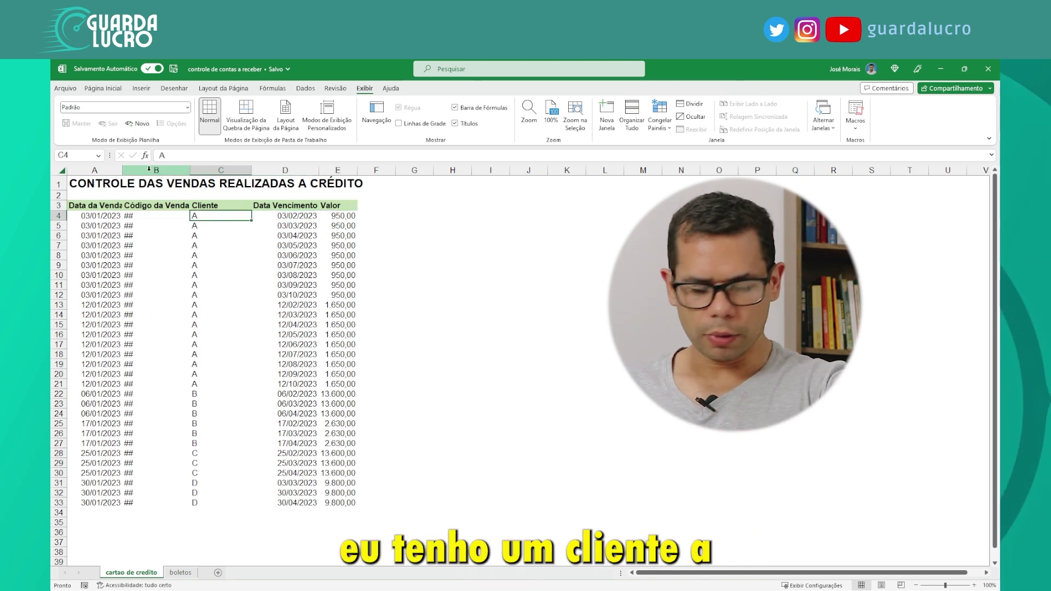
# Select rows 4 to 12 to examine the installments of client A's first sale
pyautogui.hotkey('shift', 'space')
pyautogui.hotkey('shift', 'Down')
pyautogui.hotkey('shift', 'Down')
pyautogui.hotkey('shift', 'Down')
pyautogui.hotkey('shift', 'Down')
pyautogui.hotkey('shift', 'Down')
pyautogui.hotkey('shift', 'Down')
pyautogui.hotkey('shift', 'Down')
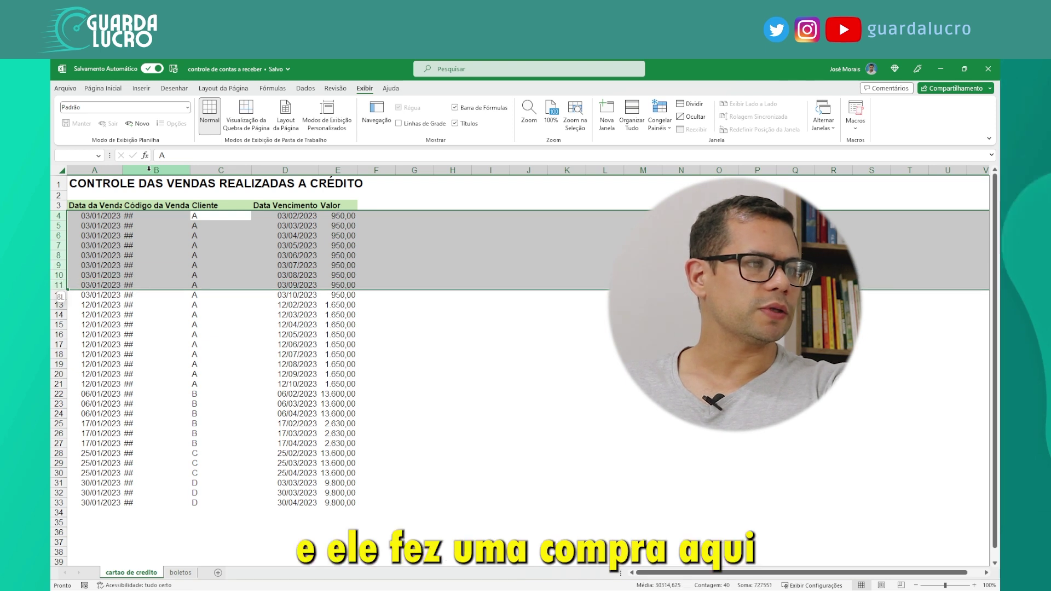
pyautogui.hotkey('shift', 'Down')
pyautogui.hotkey('shift', 'Down')
pyautogui.hotkey('shift', 'Up')
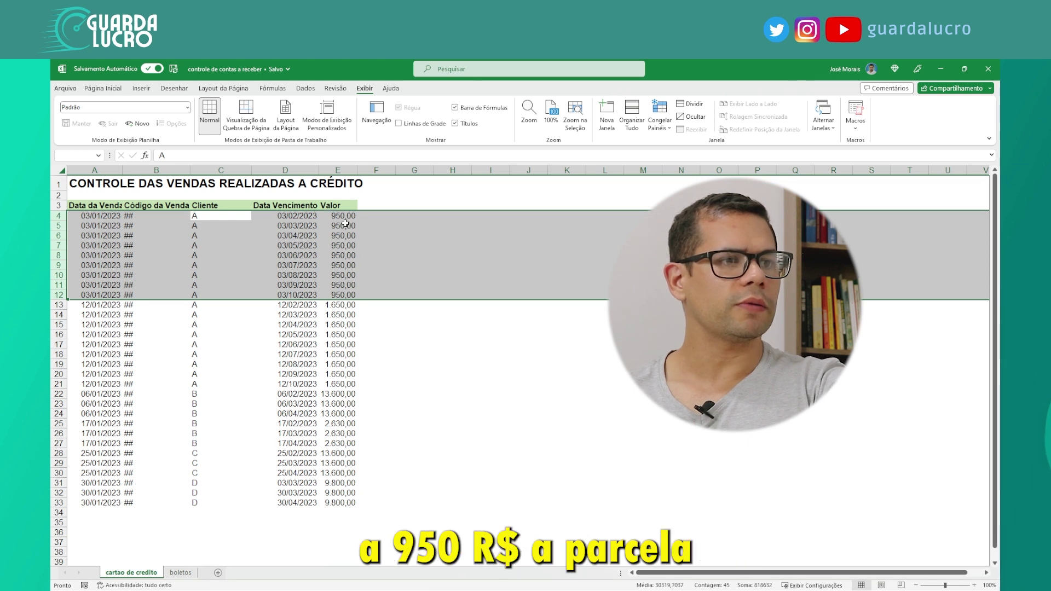
# Select the values in E4:E12 to check the sum of that sale's installments, and return to the due dates
pyautogui.moveTo(340, 216); pyautogui.dragTo(336, 291)
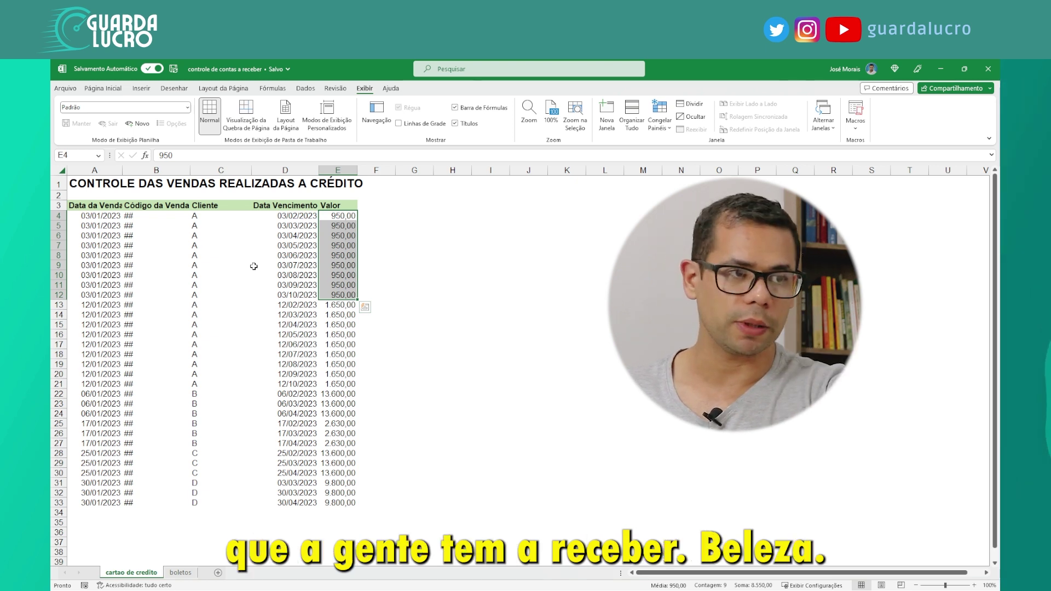
pyautogui.press('Left')
pyautogui.hotkey('shift', 'Down')
pyautogui.hotkey('shift', 'Down')
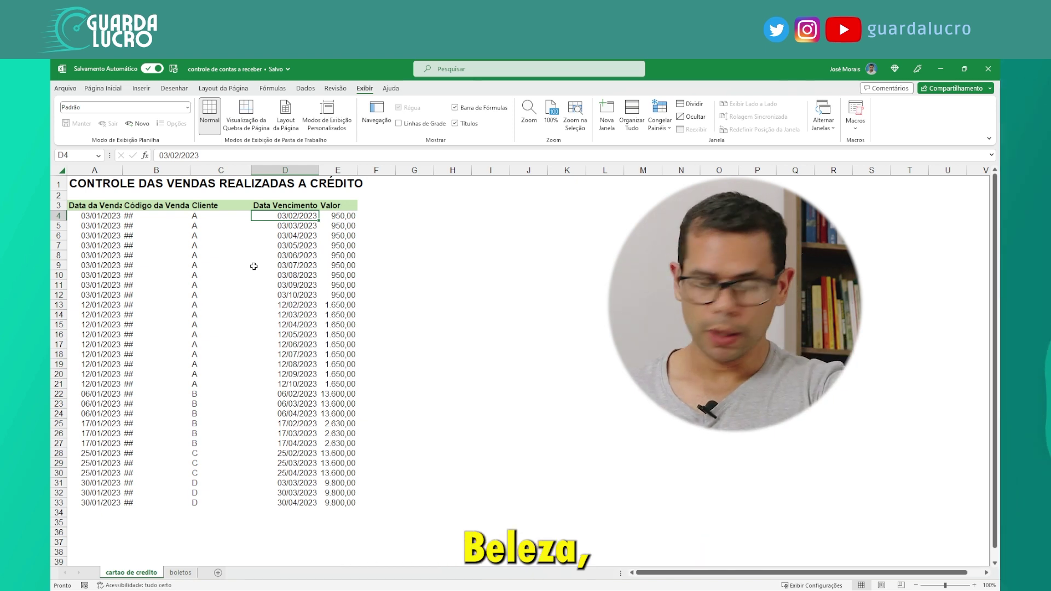
# Switch to the boletos sheet and go to its header row
pyautogui.hotkey('ctrl', 'pagedown')
pyautogui.press('Down')
pyautogui.press('Down')
pyautogui.press('Up')
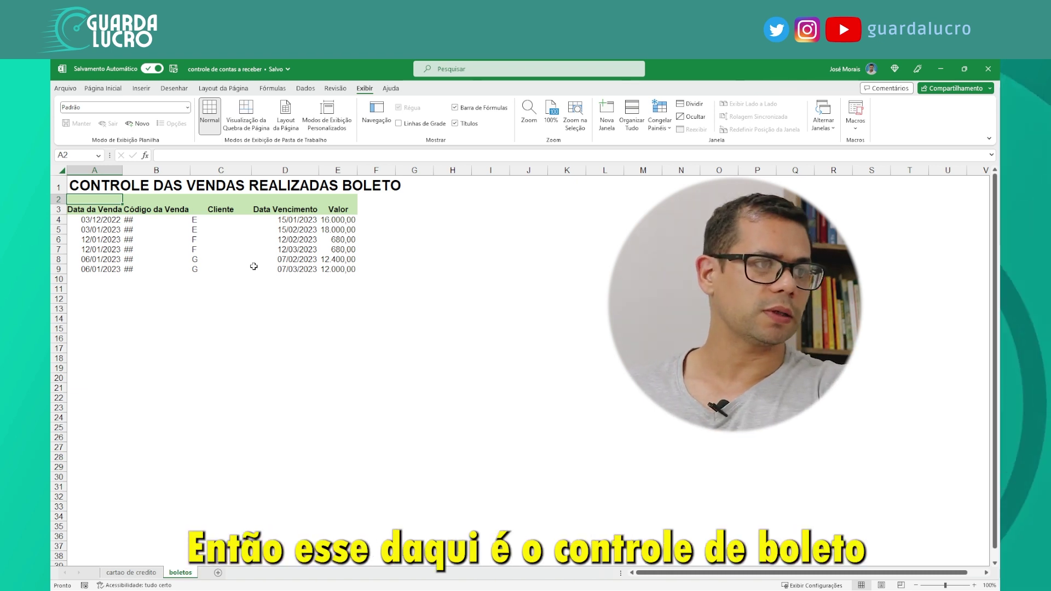
pyautogui.press('Down')
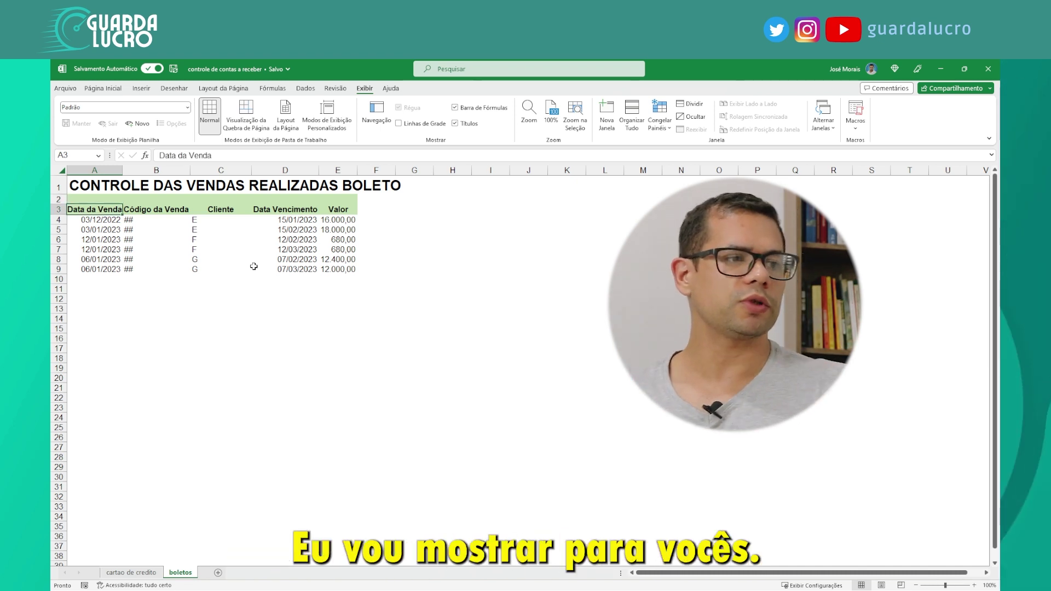
# Add a "Status" column header in F3, next to the Valor column
pyautogui.press('Right')
pyautogui.press('Right')
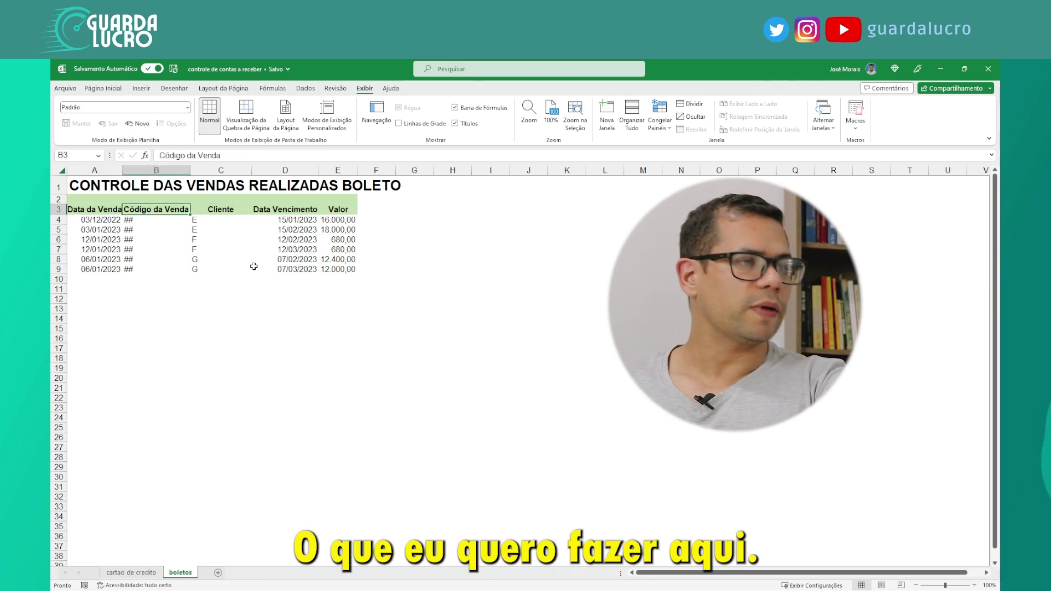
pyautogui.press('Right')
pyautogui.press('Right')
pyautogui.press('Right')
pyautogui.press('Right')
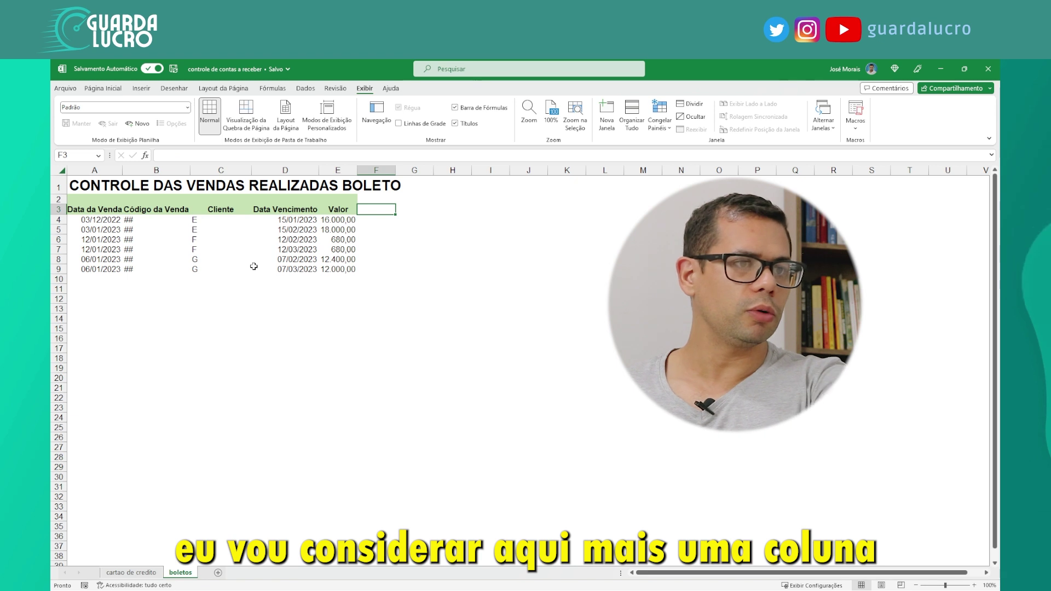
pyautogui.write('Sta')
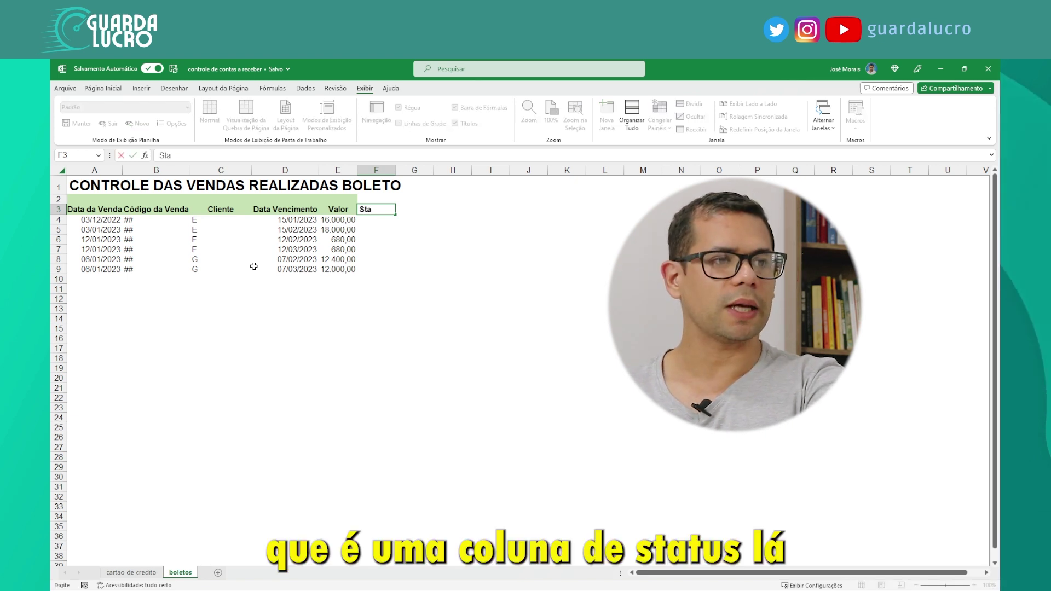
pyautogui.write('tus')
pyautogui.press('Return')
pyautogui.press('Up')
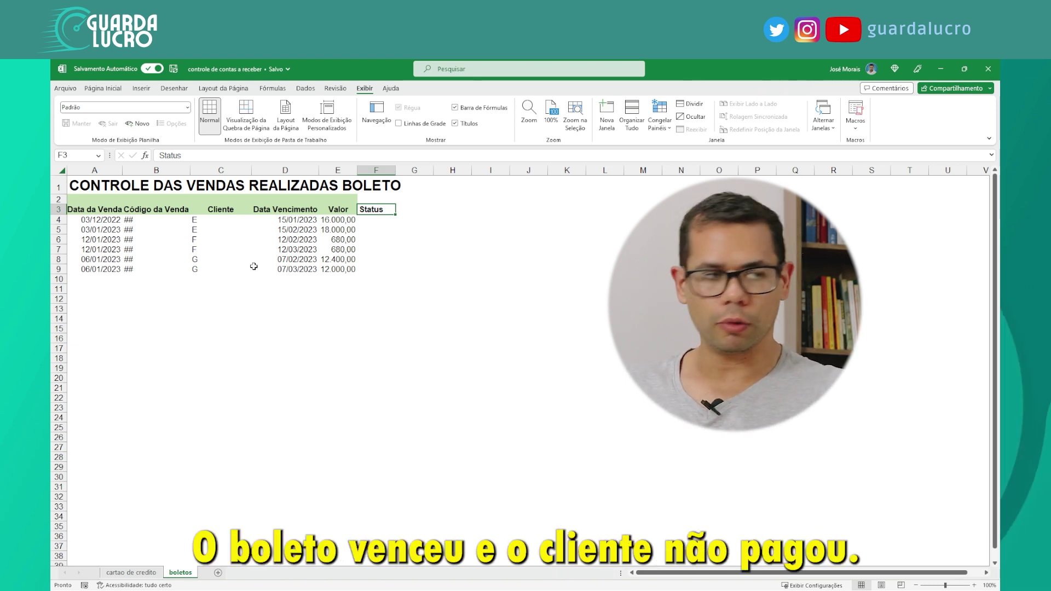
# Check the due date of the first boleto in row 4 and set its status in F4 to "Vencido"
pyautogui.press('Down')
pyautogui.press('Left')
pyautogui.press('Left')
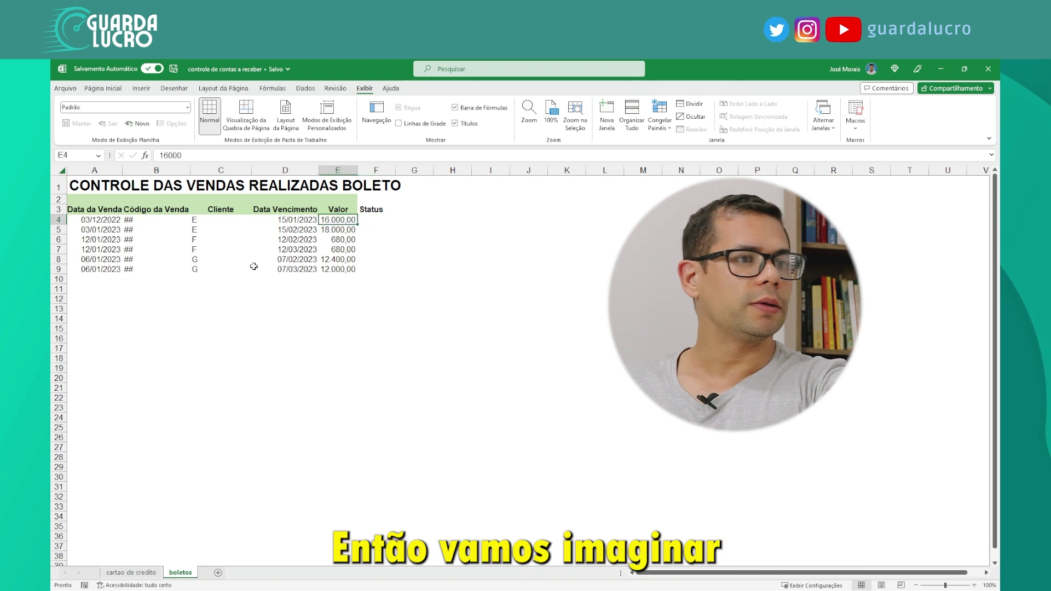
pyautogui.press('Right')
pyautogui.press('Right')
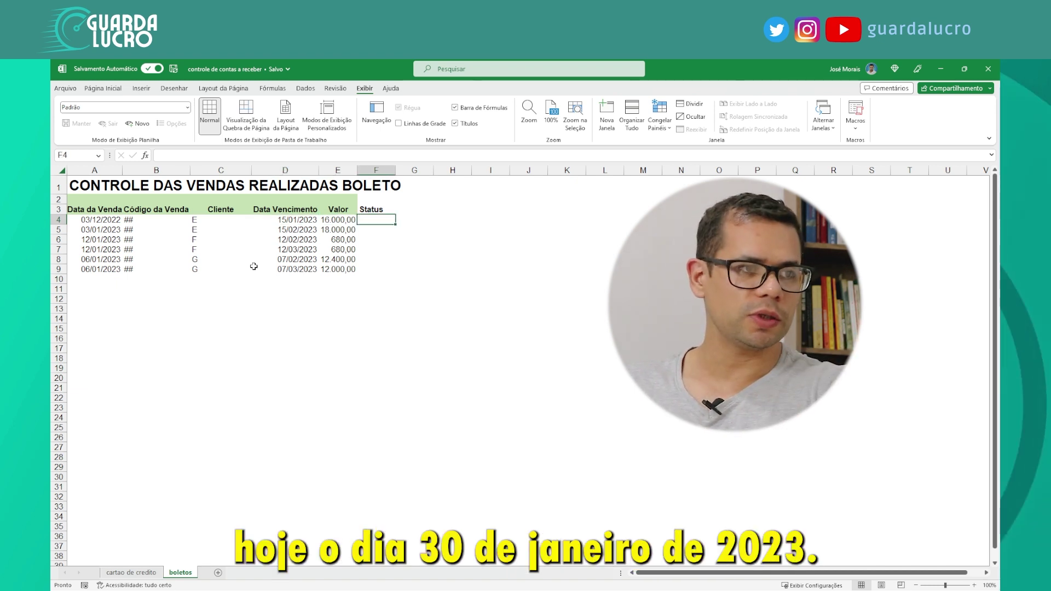
pyautogui.press('Left')
pyautogui.press('Left')
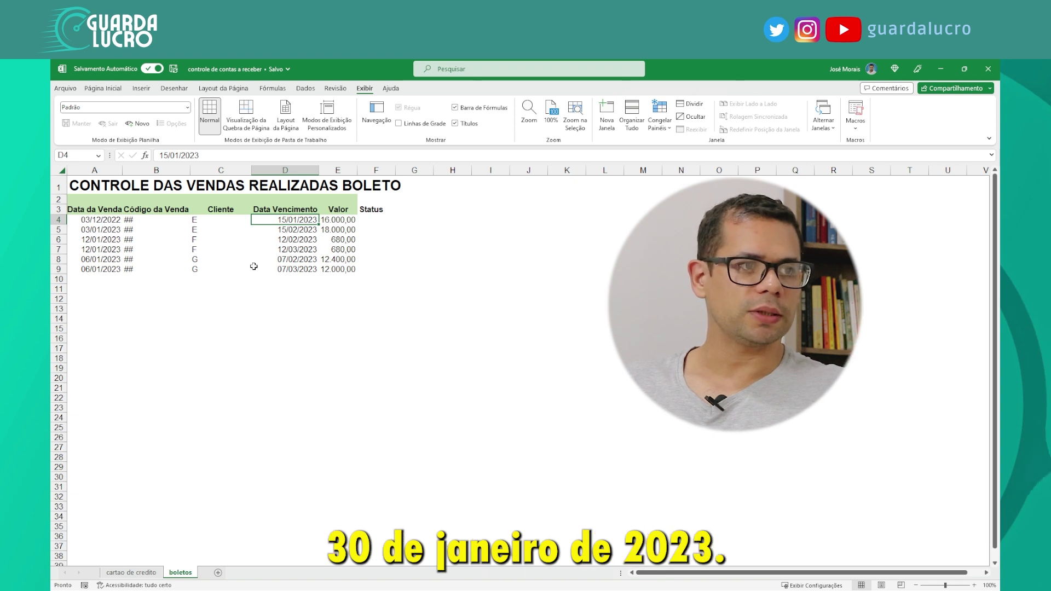
pyautogui.press('Right')
pyautogui.press('Right')
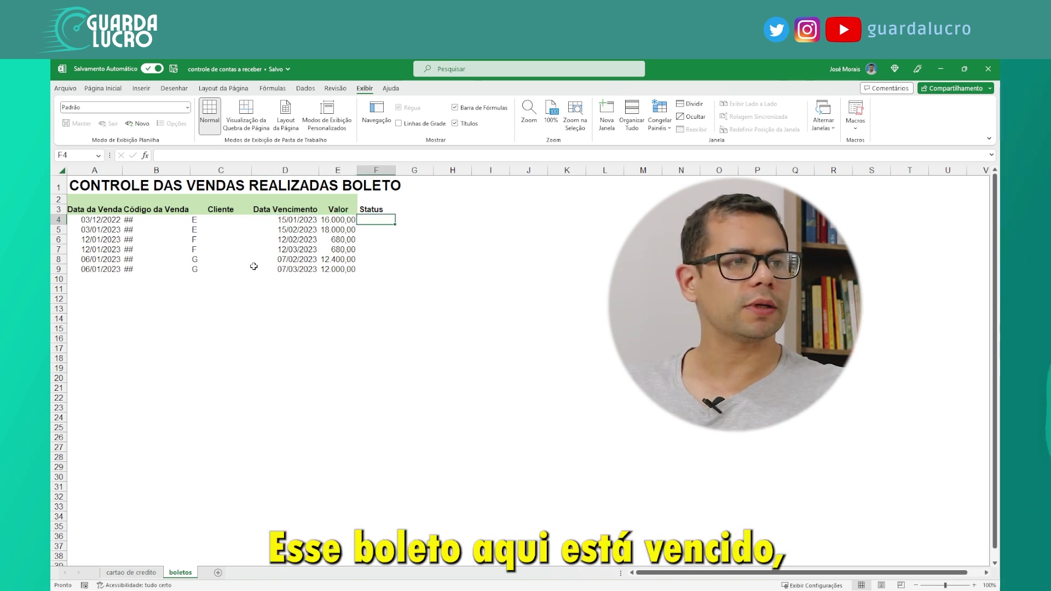
pyautogui.write('Venc')
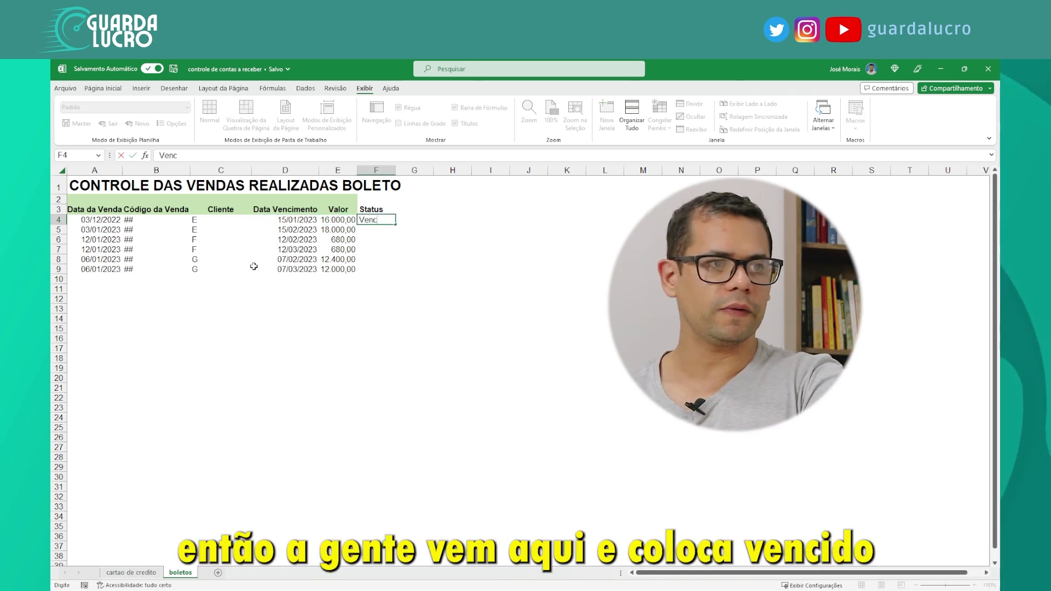
pyautogui.write('ido')
pyautogui.press('Return')
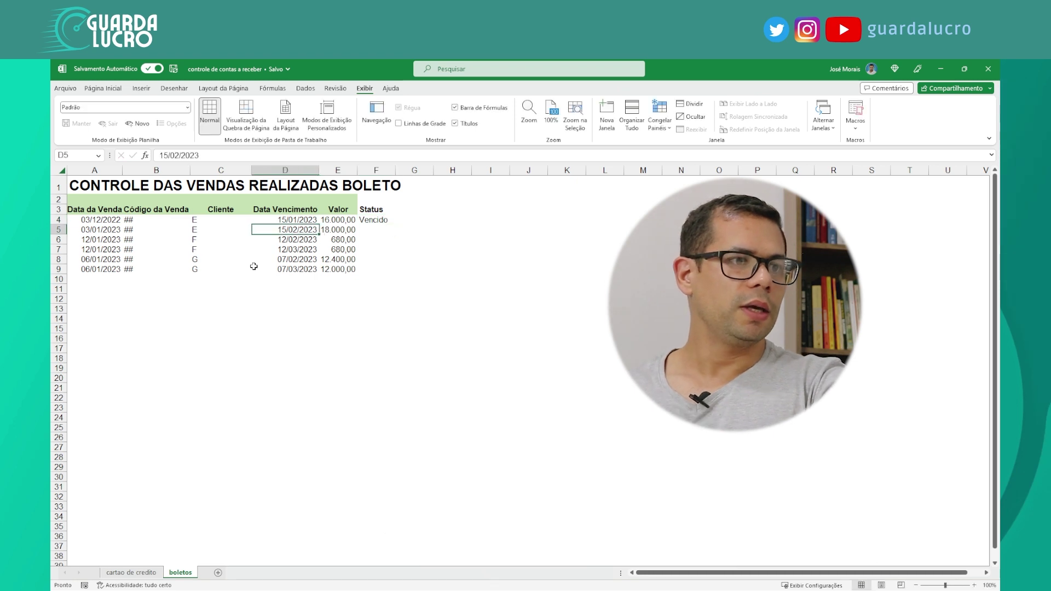
# Enter "A vencer" as the status in F5 and fill it down to F9 for the remaining boletos
pyautogui.hotkey('shift', 'Down')
pyautogui.hotkey('shift', 'Down')
pyautogui.hotkey('shift', 'Down')
pyautogui.hotkey('shift', 'Down')
pyautogui.press('Right')
pyautogui.press('Right')
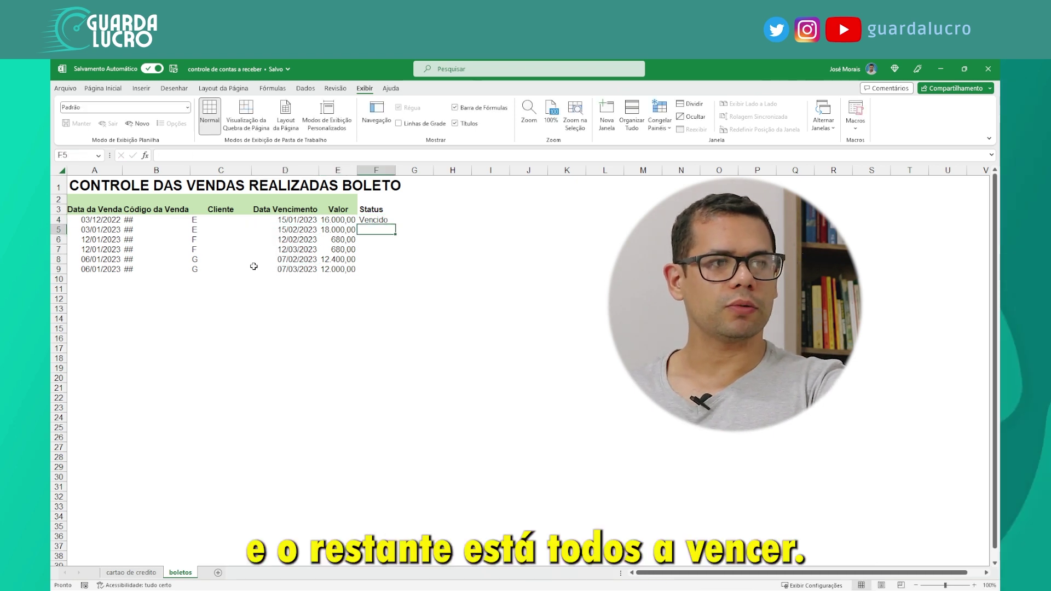
pyautogui.write('A ven')
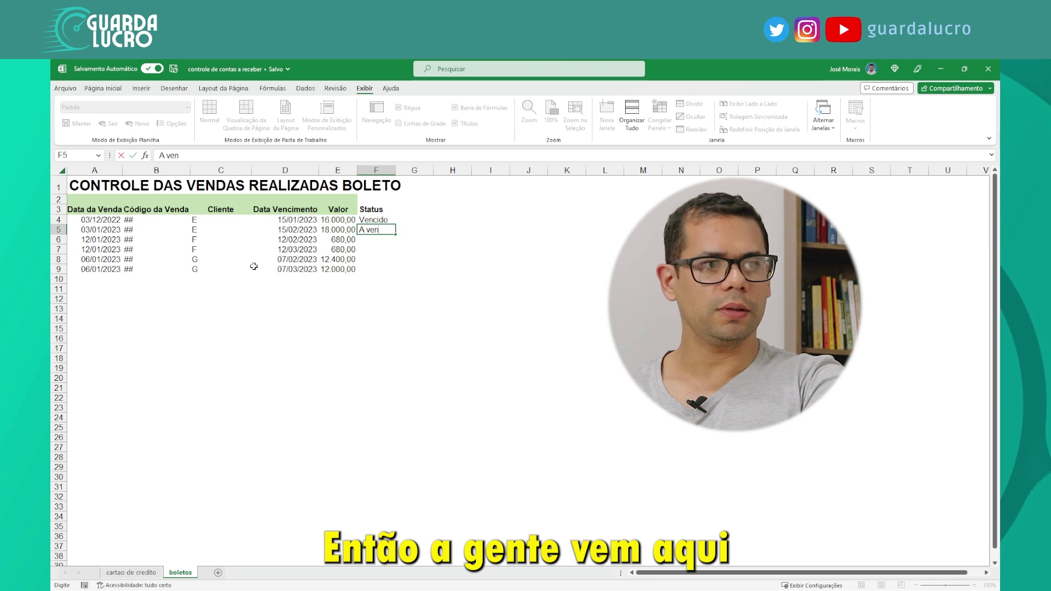
pyautogui.write('cer')
pyautogui.hotkey('ctrl', 'Return')
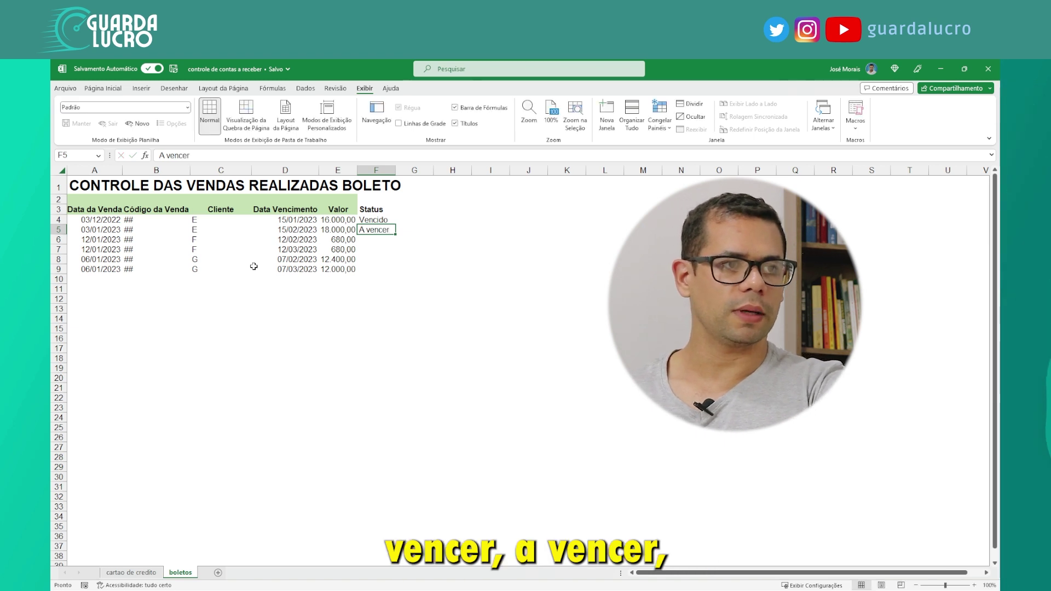
pyautogui.moveTo(396, 244); pyautogui.dragTo(395, 273)
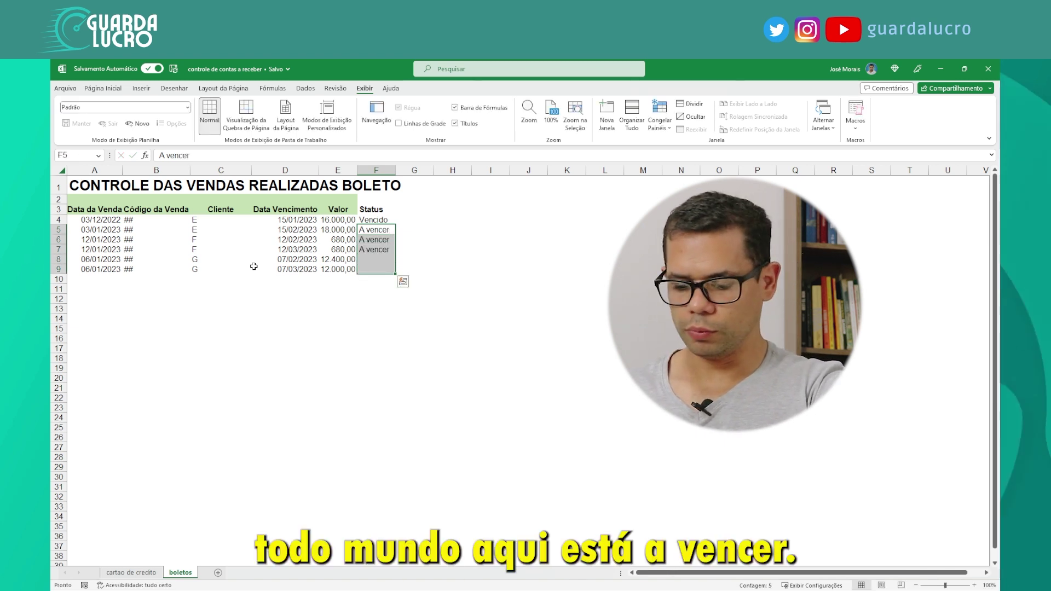
pyautogui.press('Up')
pyautogui.press('Down')
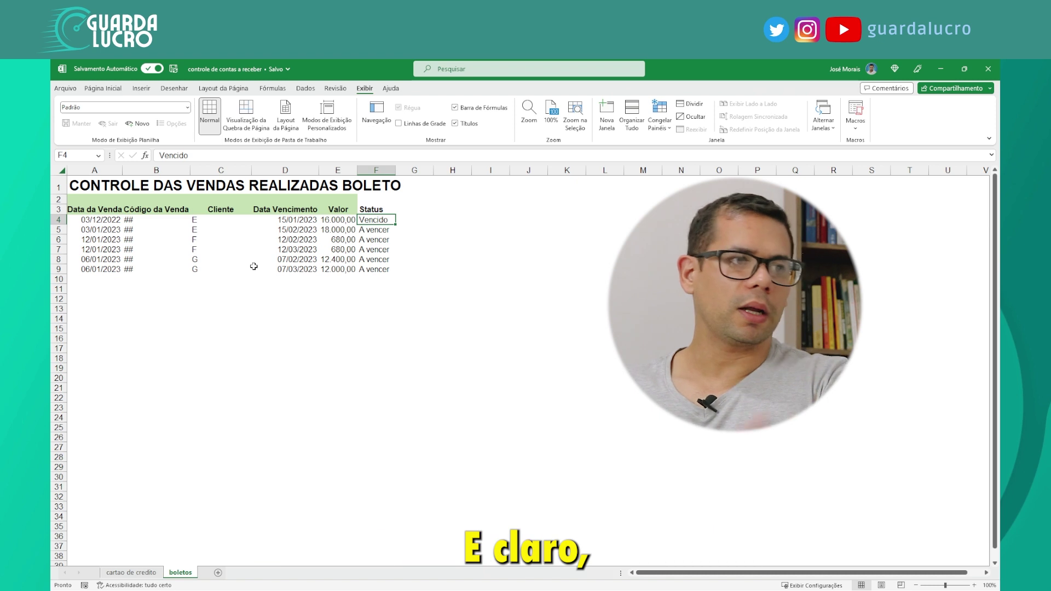
# Add a "Risco" column header in G3, next to the Status column
pyautogui.press('Left')
pyautogui.press('Left')
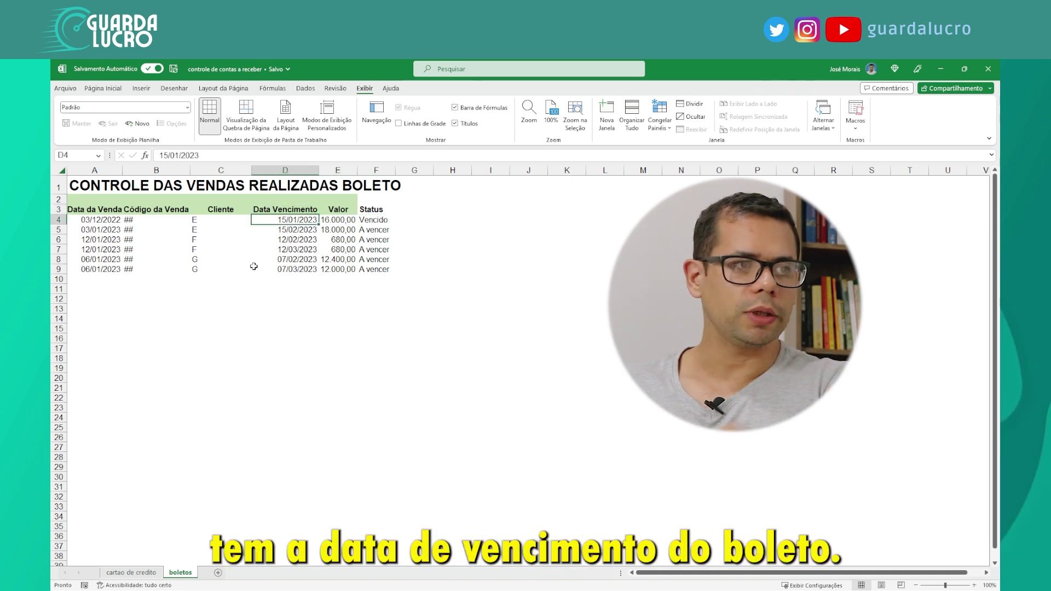
pyautogui.press('Right')
pyautogui.press('Right')
pyautogui.press('Up')
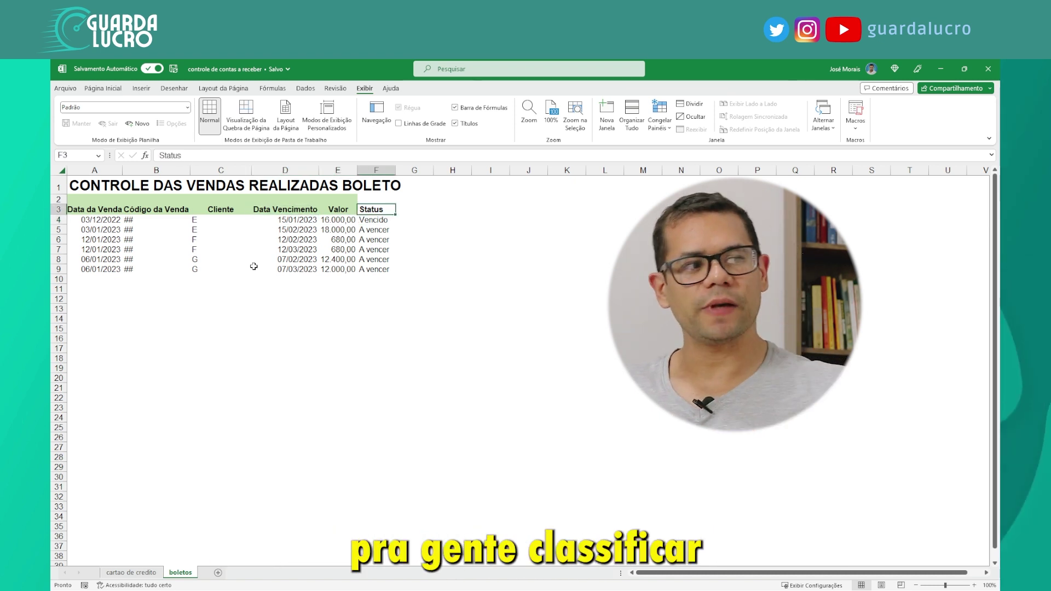
pyautogui.press('Up')
pyautogui.press('Right')
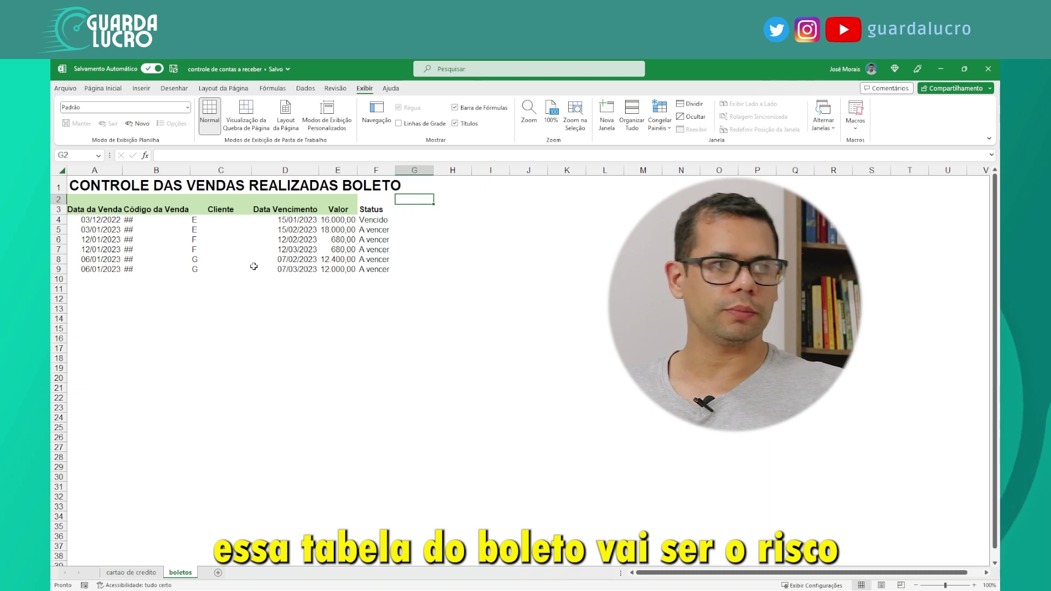
pyautogui.write('Risco')
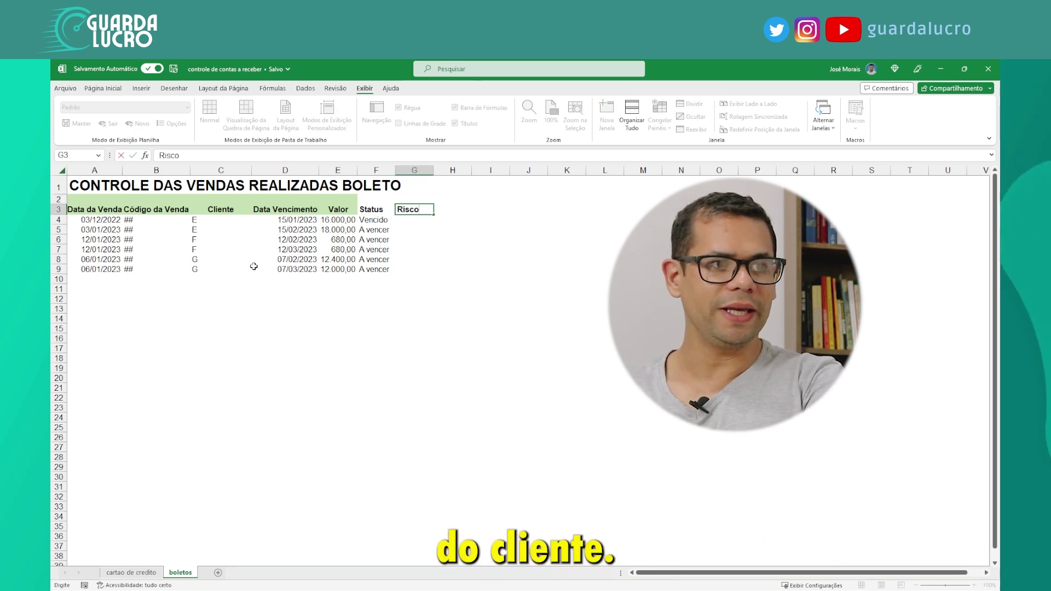
pyautogui.press('Return')
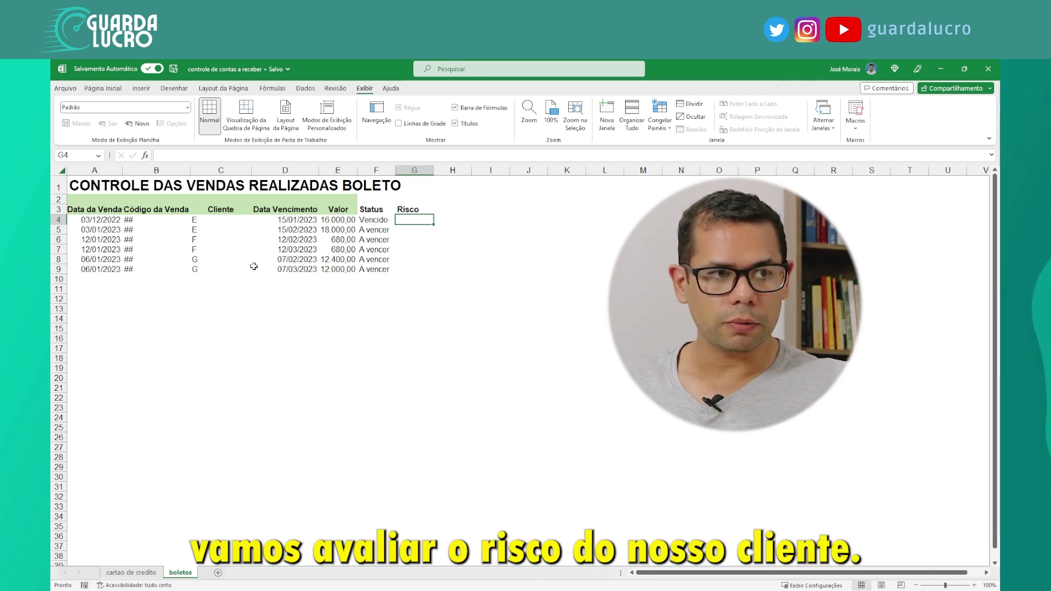
# Classify the overdue boleto in row 4 as "Alto" risk in cell G4
pyautogui.press('Left')
pyautogui.press('Left')
pyautogui.press('Right')
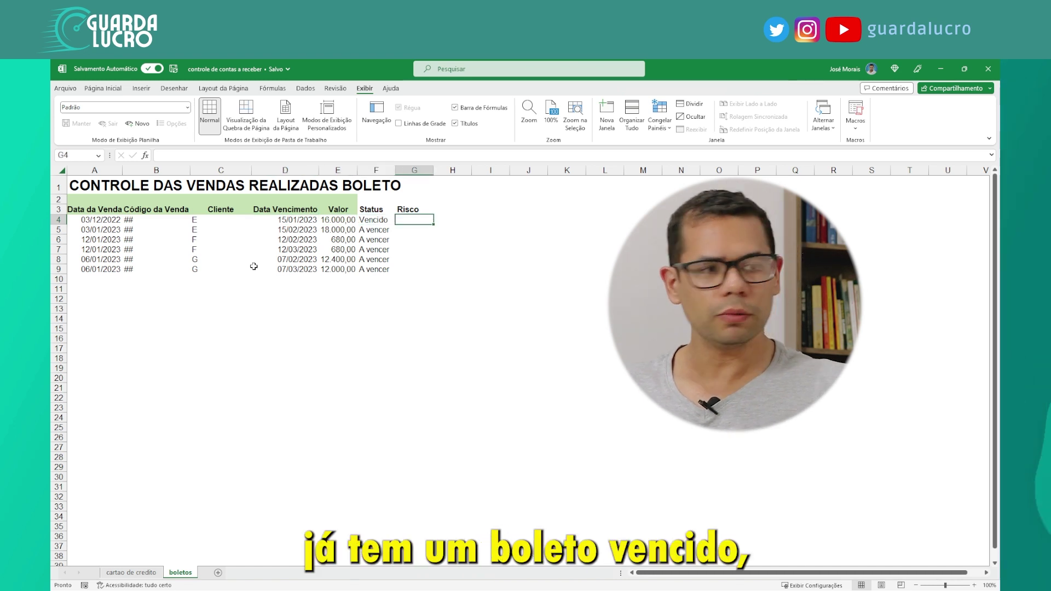
pyautogui.write('Alto')
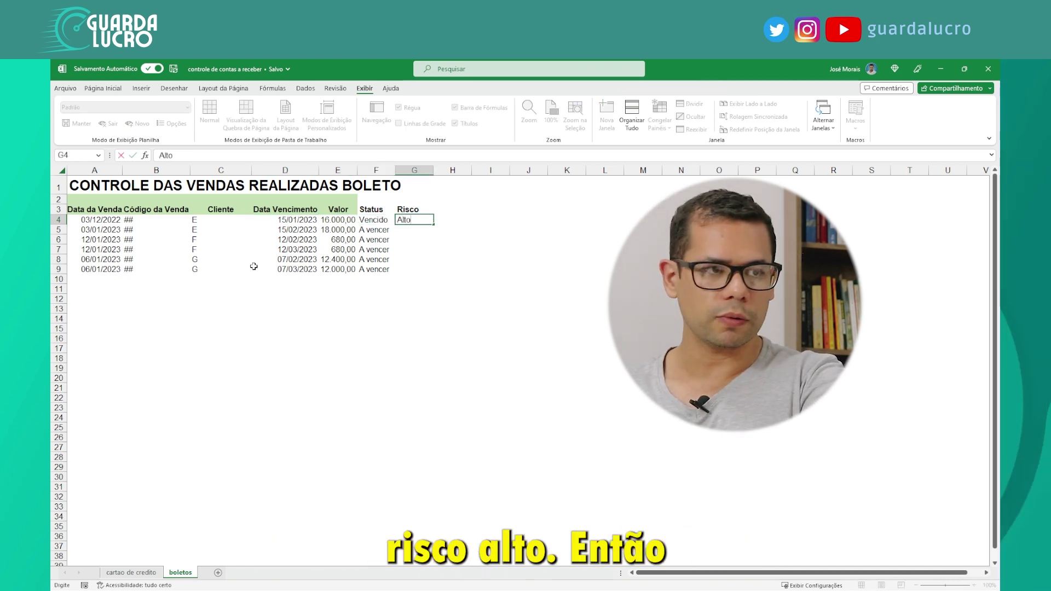
pyautogui.press('Return')
# Enter "Alto" in G5 as the risk for client E's second boleto
pyautogui.press('Left')
pyautogui.press('Left')
pyautogui.press('Left')
pyautogui.press('Left')
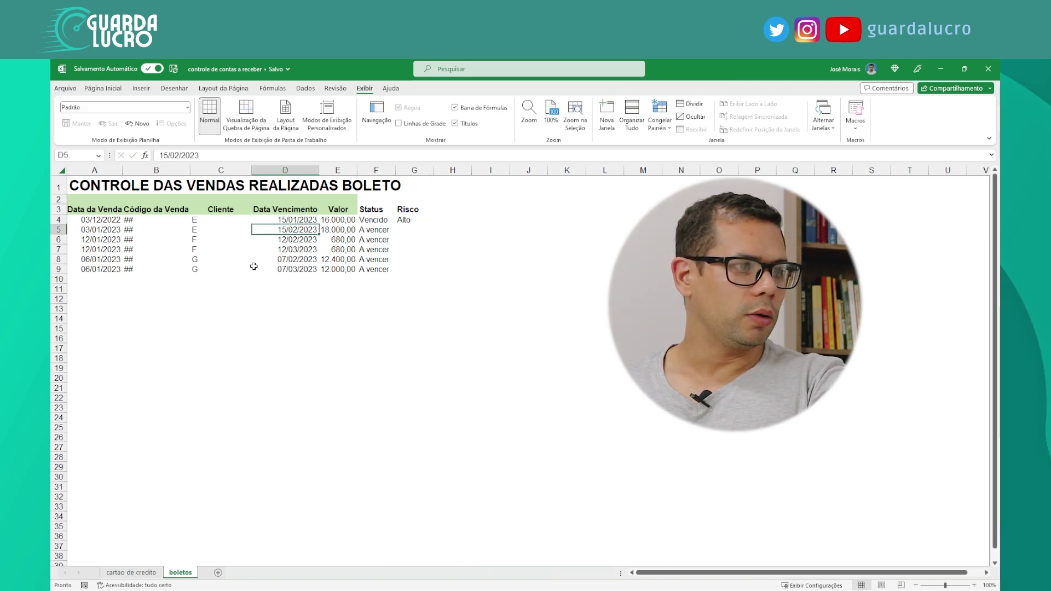
pyautogui.hotkey('shift', 'space')
pyautogui.press('Right')
pyautogui.press('Right')
pyautogui.press('Right')
pyautogui.press('Right')
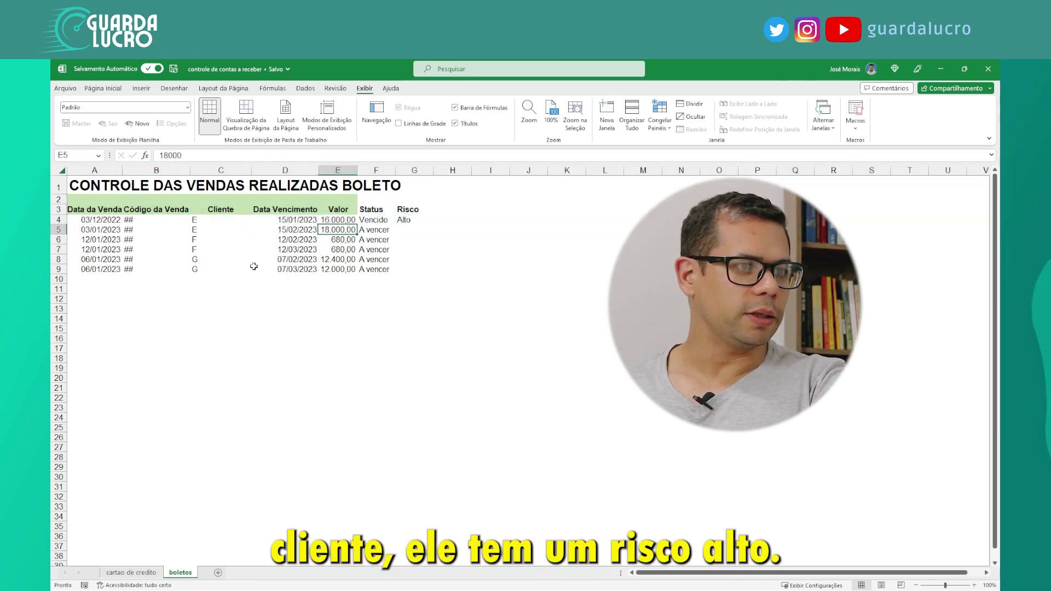
pyautogui.write('Alto')
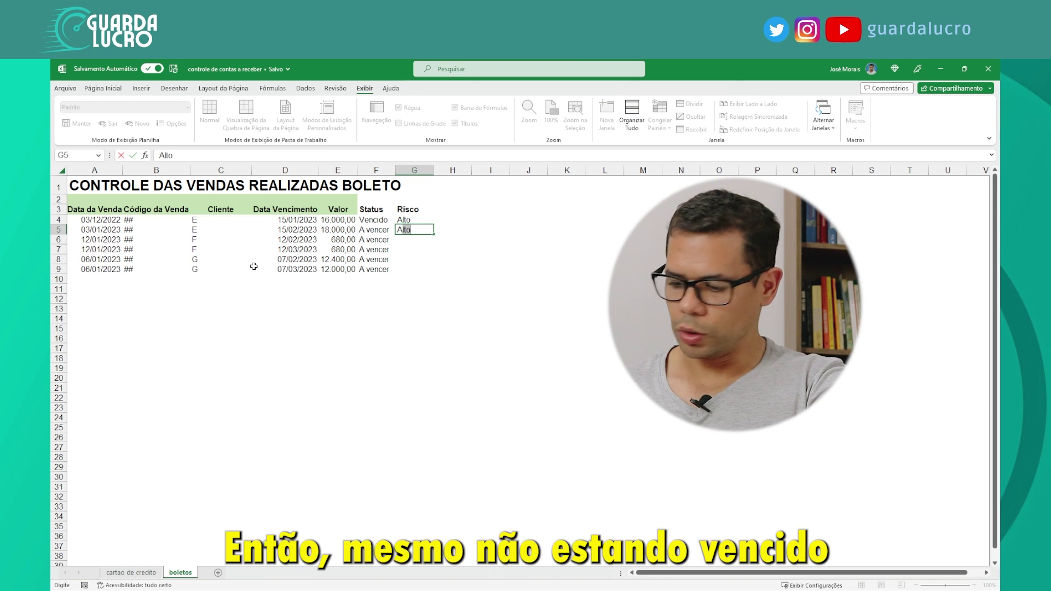
pyautogui.press('Left')
pyautogui.press('Left')
pyautogui.press('Left')
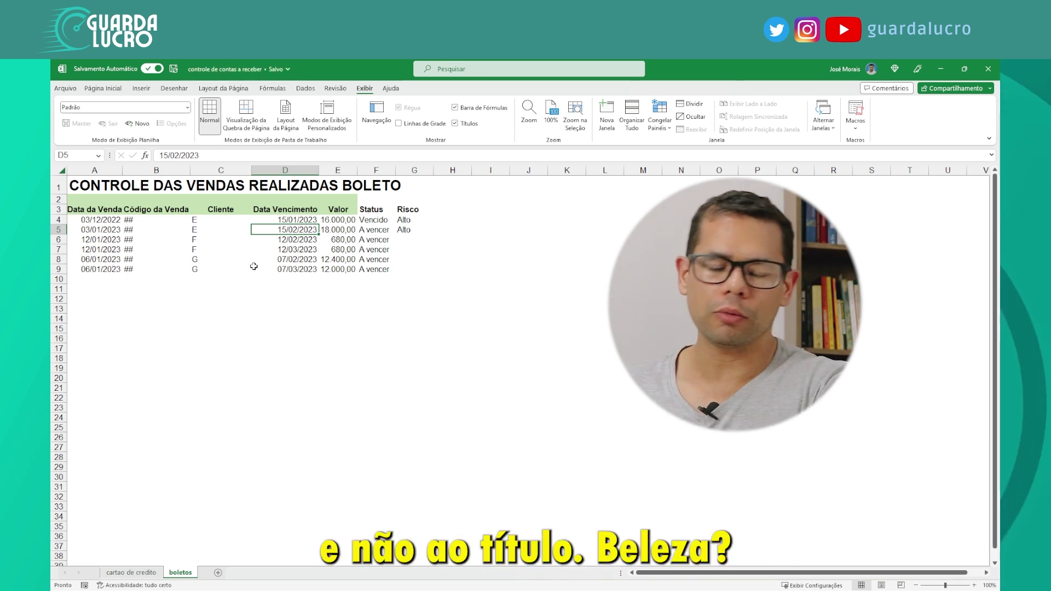
# Enter "Médio" as the risk in G6 and copy it to G7 for client F's two boletos
pyautogui.press('Down')
pyautogui.press('Right')
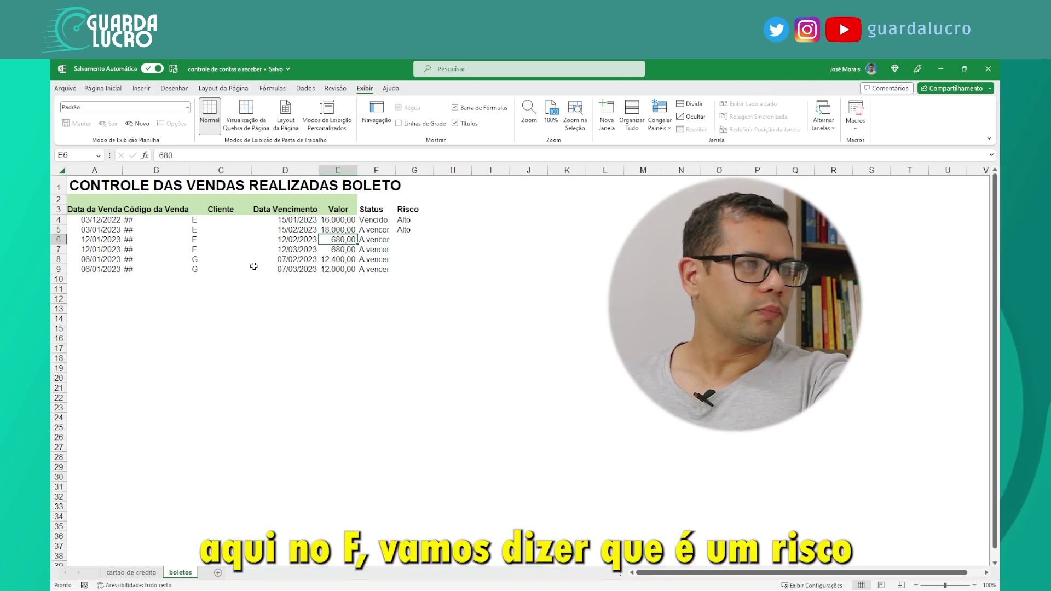
pyautogui.press('Right')
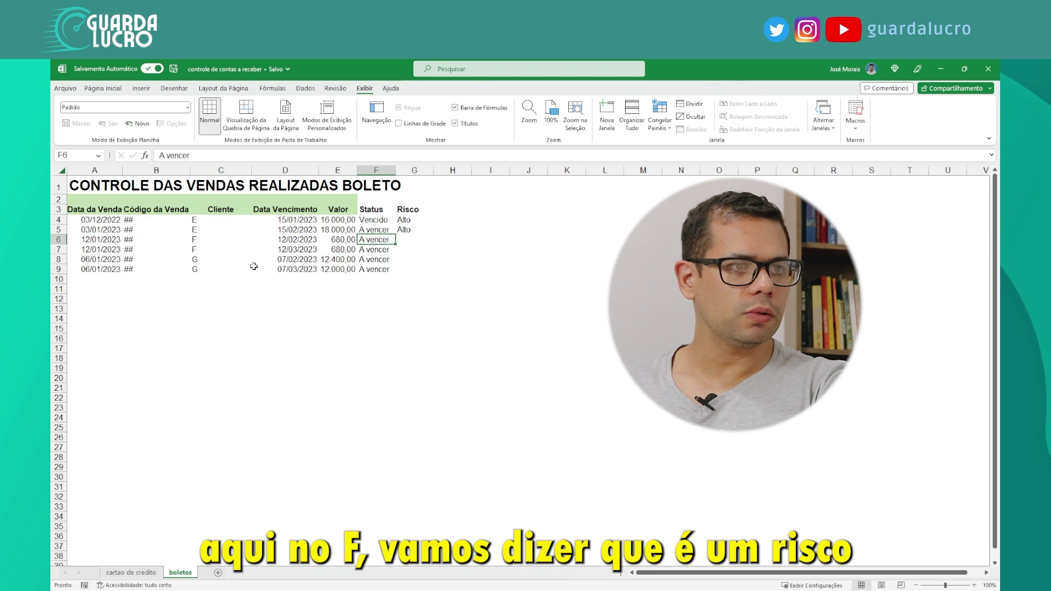
pyautogui.press('Right')
pyautogui.write('Mé')
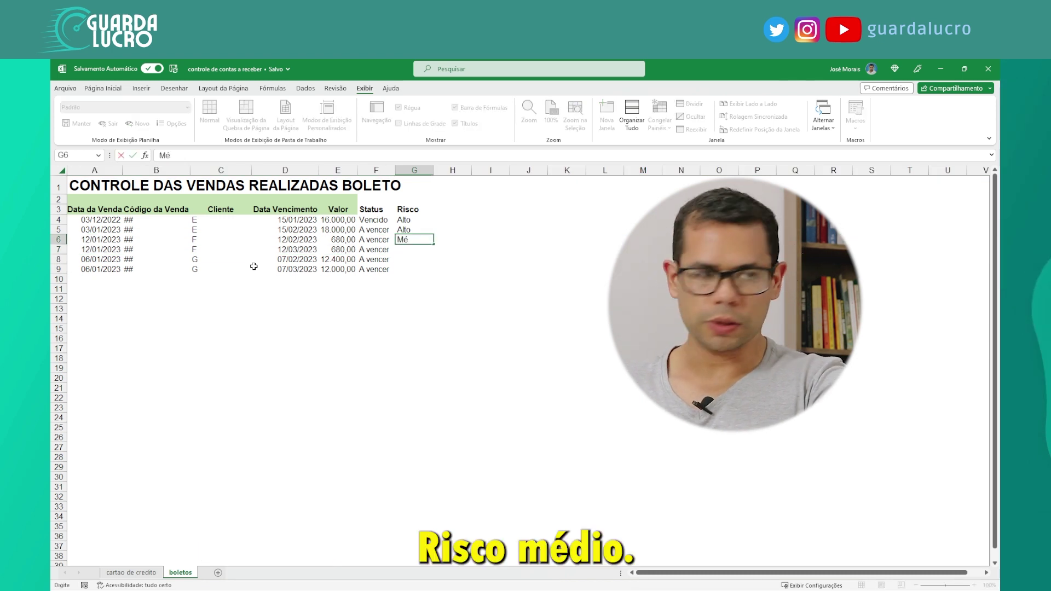
pyautogui.write('dio')
pyautogui.press('Return')
pyautogui.press('Up')
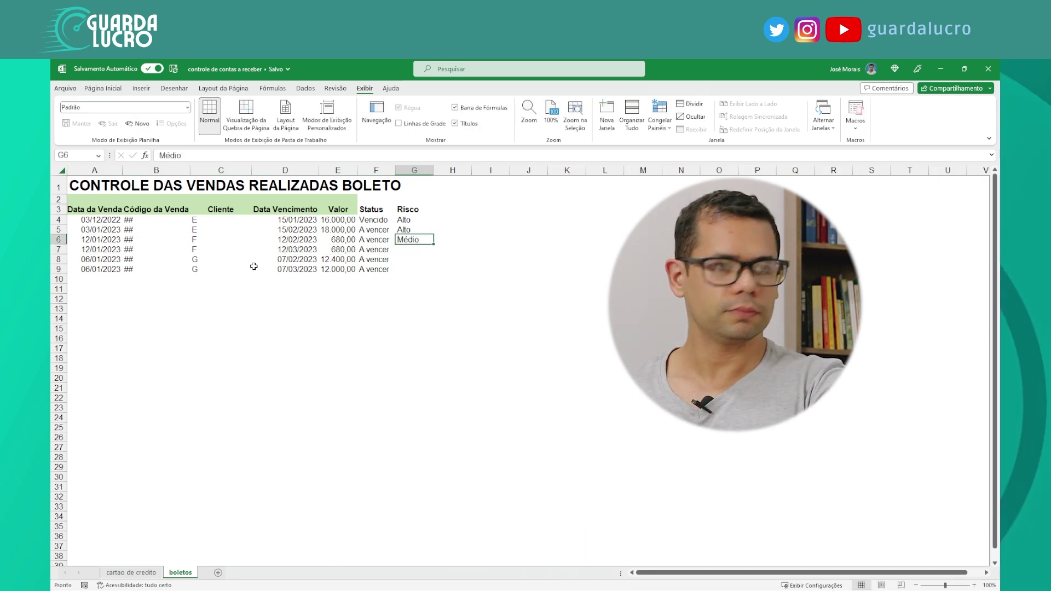
pyautogui.hotkey('ctrl', 'c')
pyautogui.press('Down')
pyautogui.press('Return')
# Enter "Baixo" as the risk in G8 and fill it down to G9 for client G's boletos
pyautogui.press('Down')
pyautogui.press('Down')
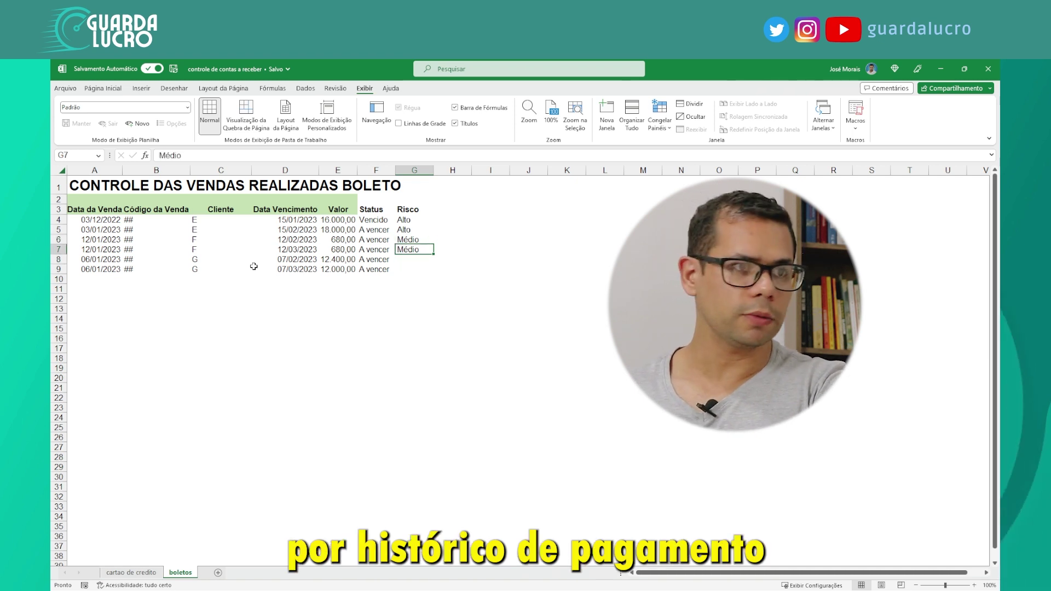
pyautogui.press('Down')
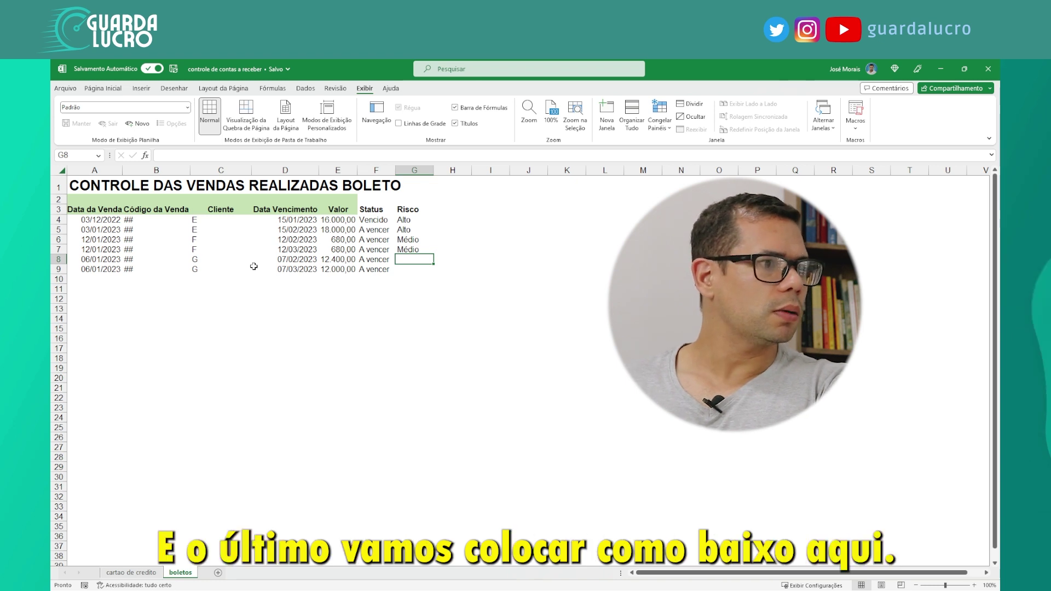
pyautogui.write('Baixo')
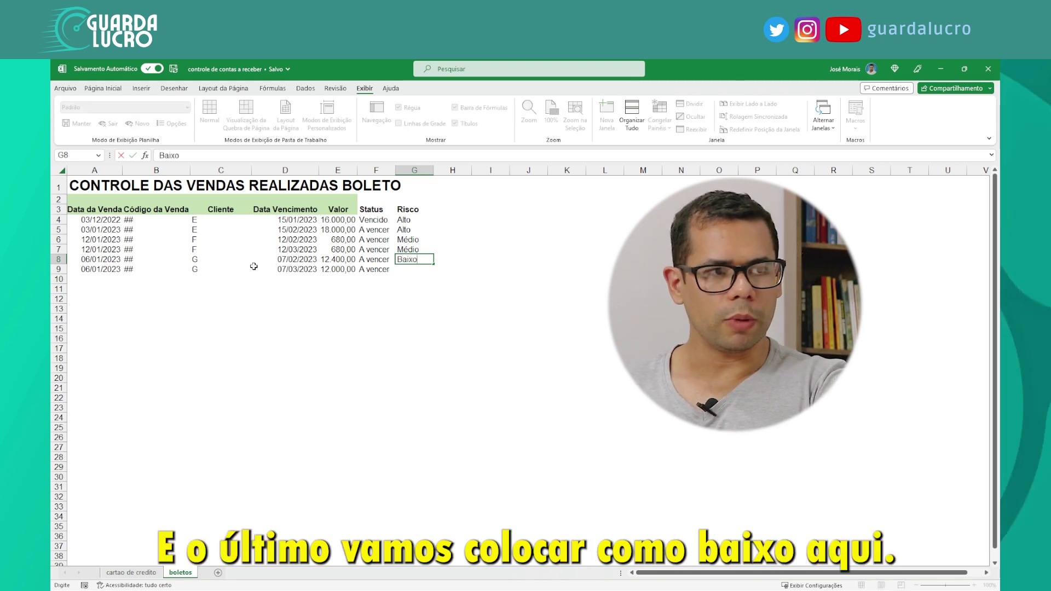
pyautogui.press('Return')
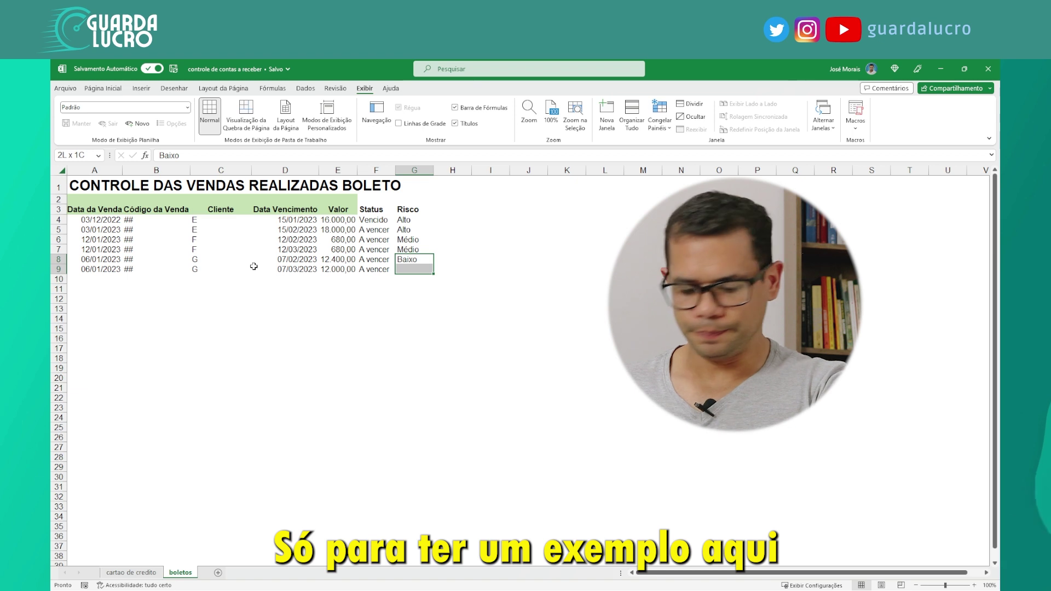
pyautogui.hotkey('ctrl', 'd')
pyautogui.press('Down')
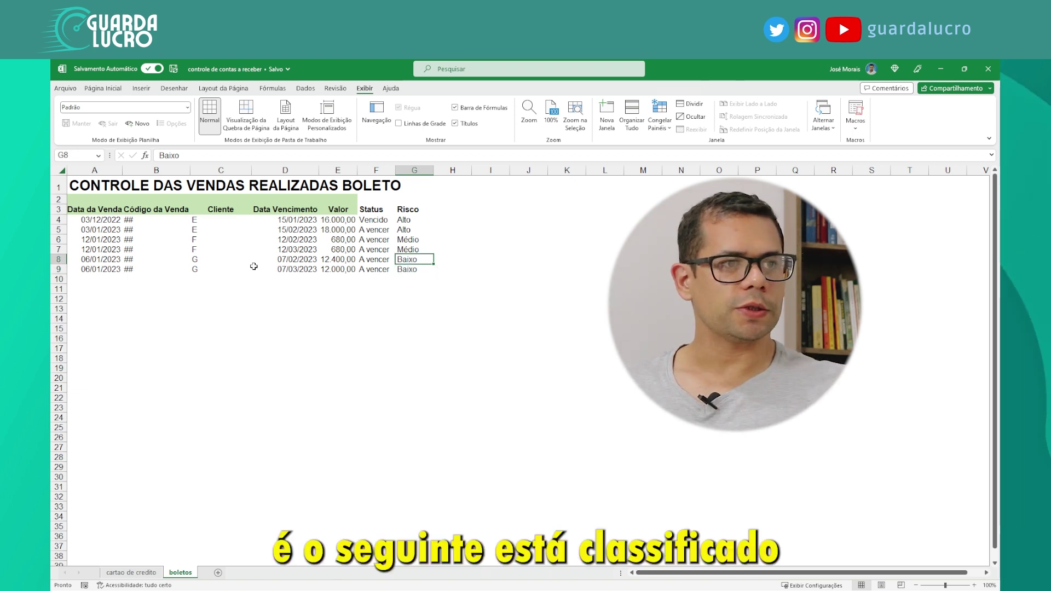
# Add a "Data Prevista" column header in H3, next to the Risco column
pyautogui.press('Up')
pyautogui.press('Up')
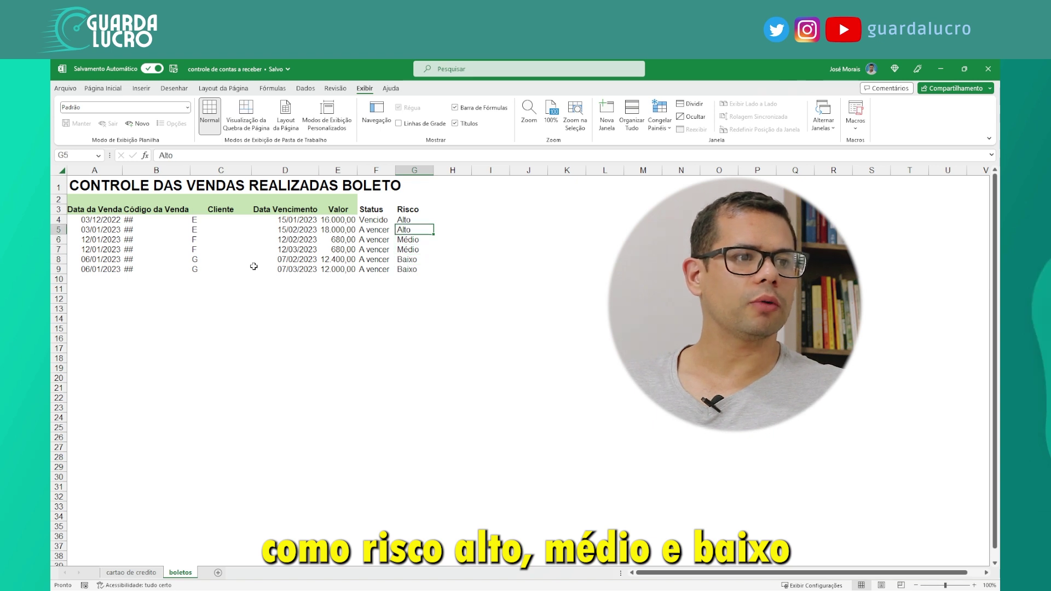
pyautogui.press('Down')
pyautogui.press('Up')
pyautogui.press('Up')
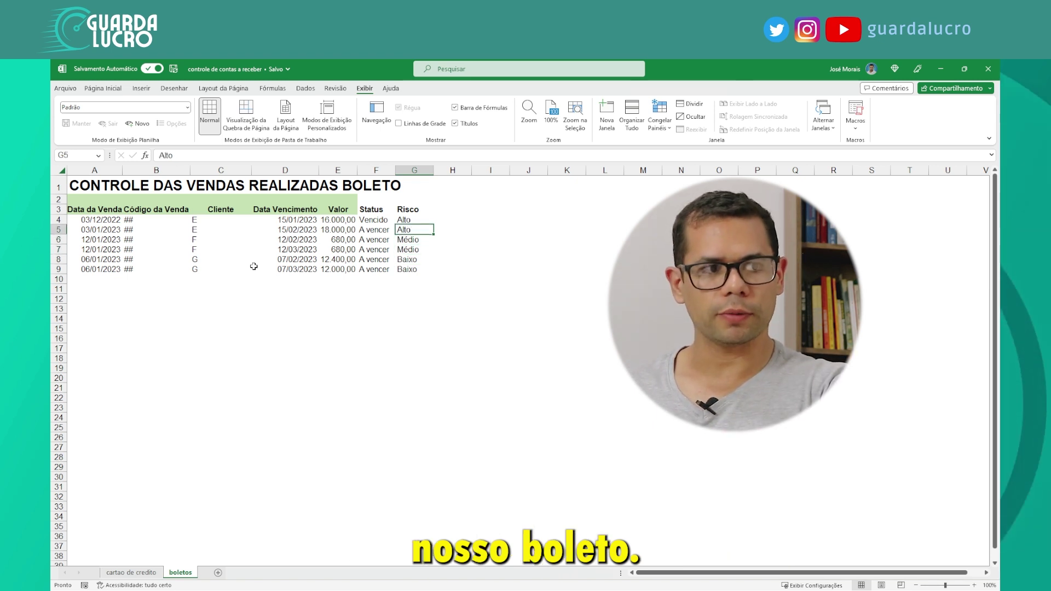
pyautogui.press('Down')
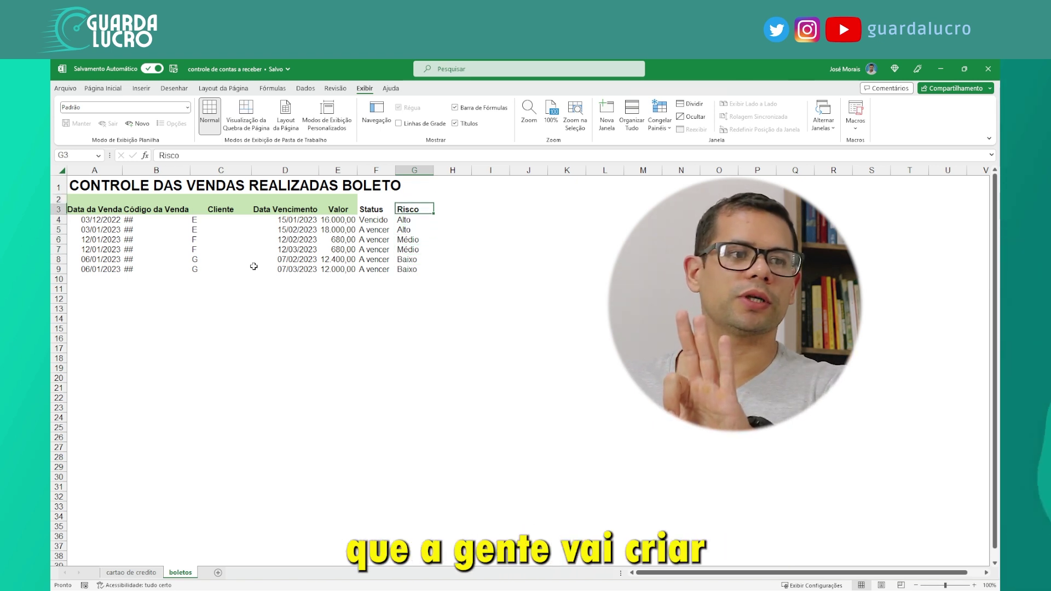
pyautogui.press('Right')
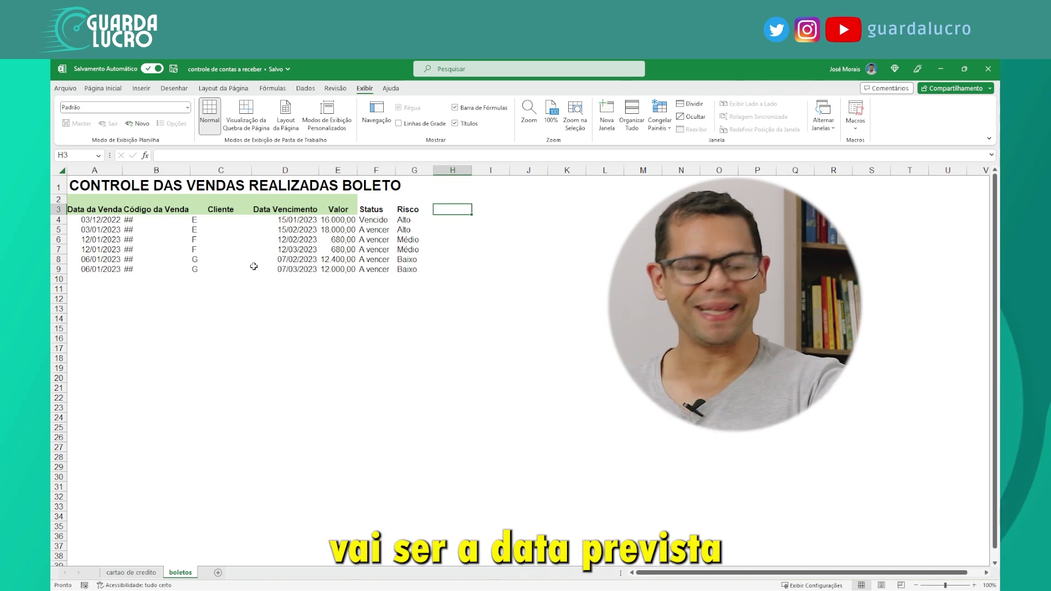
pyautogui.write('Data')
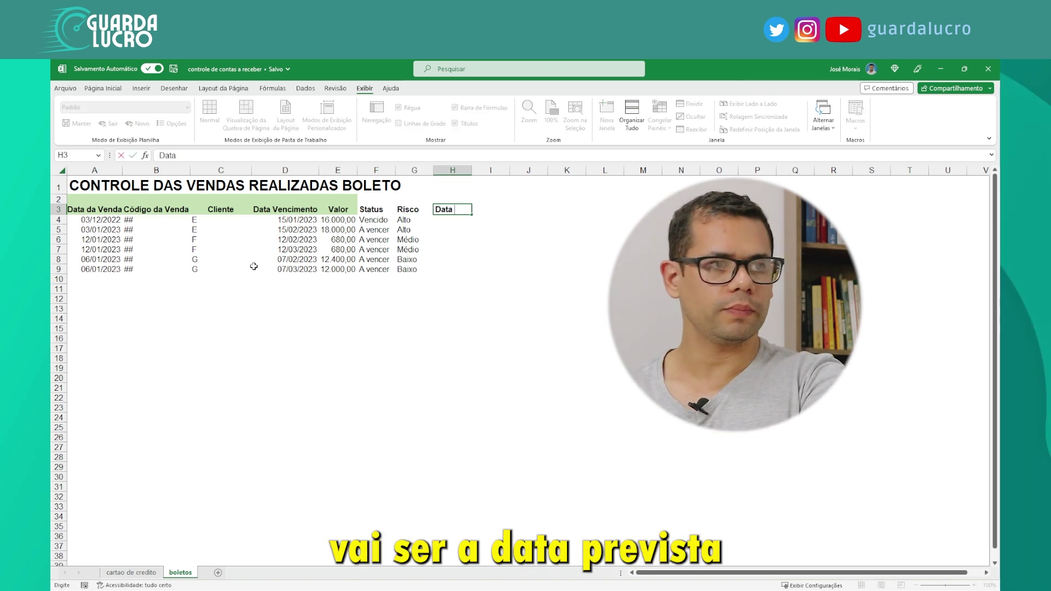
pyautogui.write(' Pre')
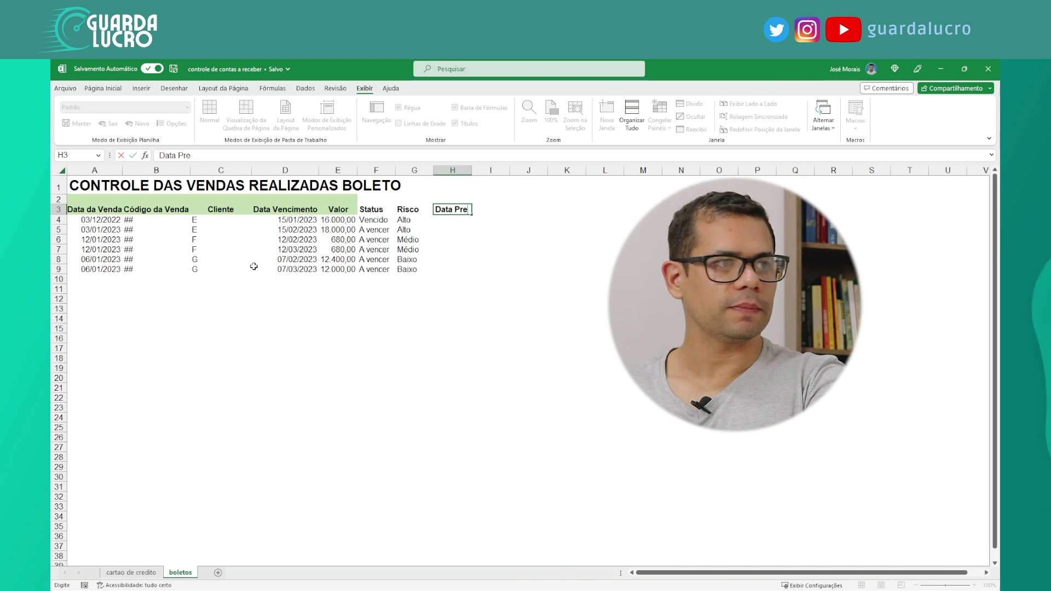
pyautogui.write('vis')
pyautogui.press('Return')
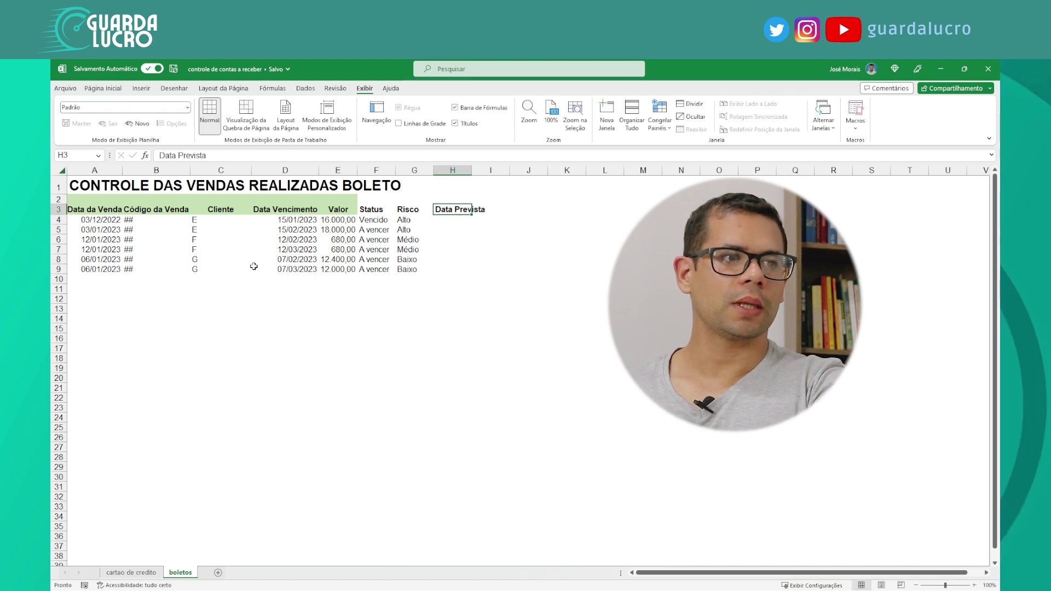
# Calculate the expected date in H4 as the due date in D4 plus 20 days, using =D4+20
pyautogui.press('Down')
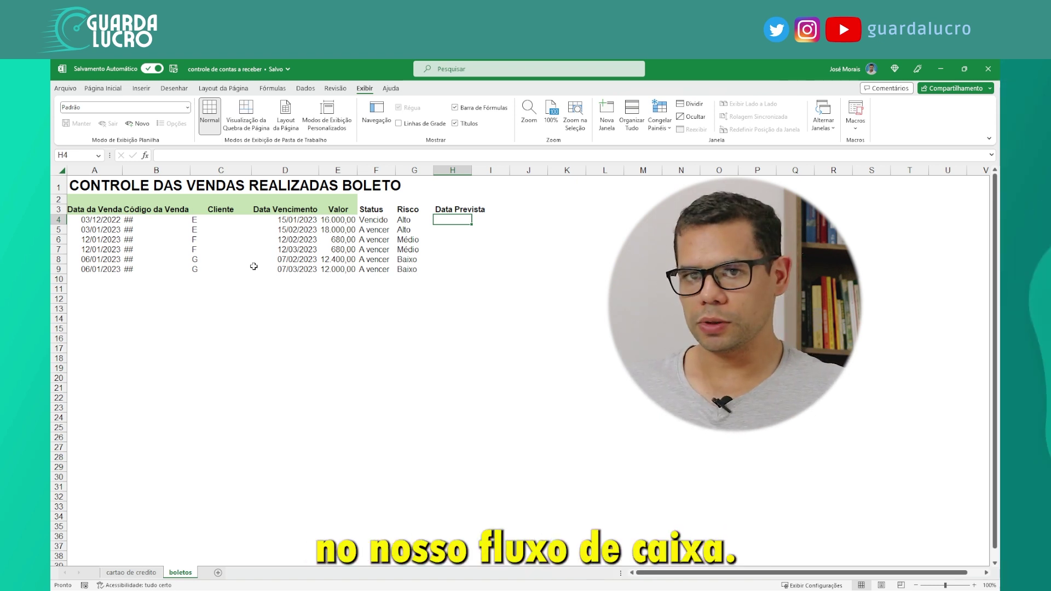
pyautogui.write('=')
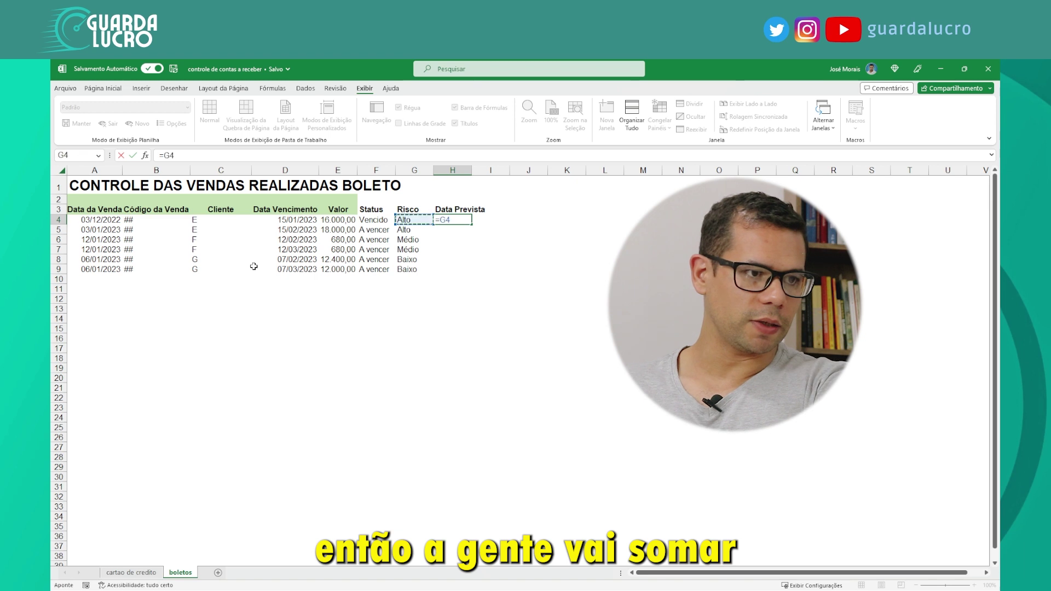
pyautogui.press('Left')
pyautogui.press('Left')
pyautogui.press('Left')
pyautogui.press('Left')
pyautogui.write('+')
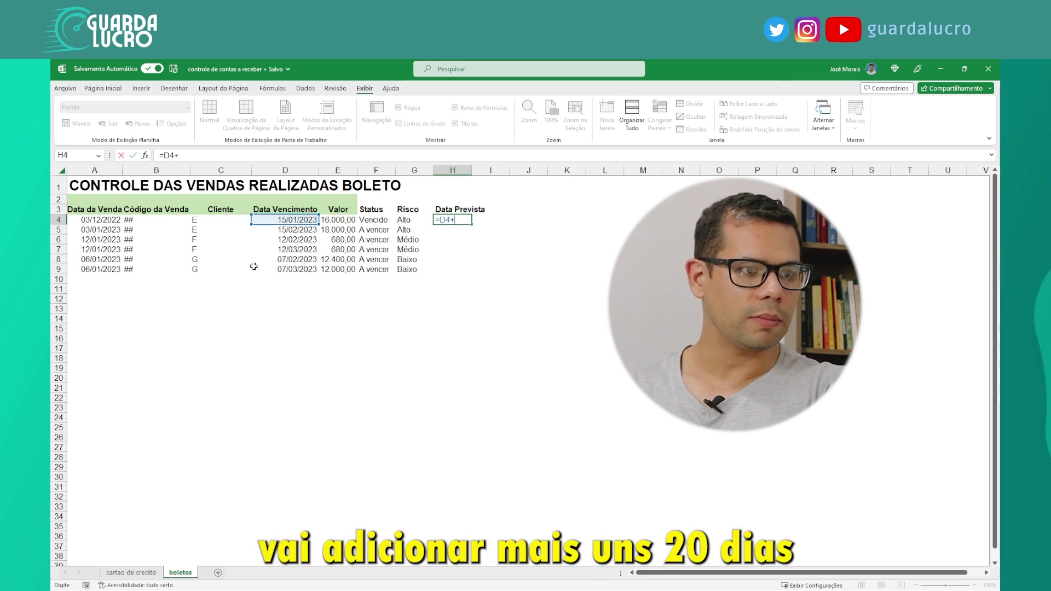
pyautogui.write('20')
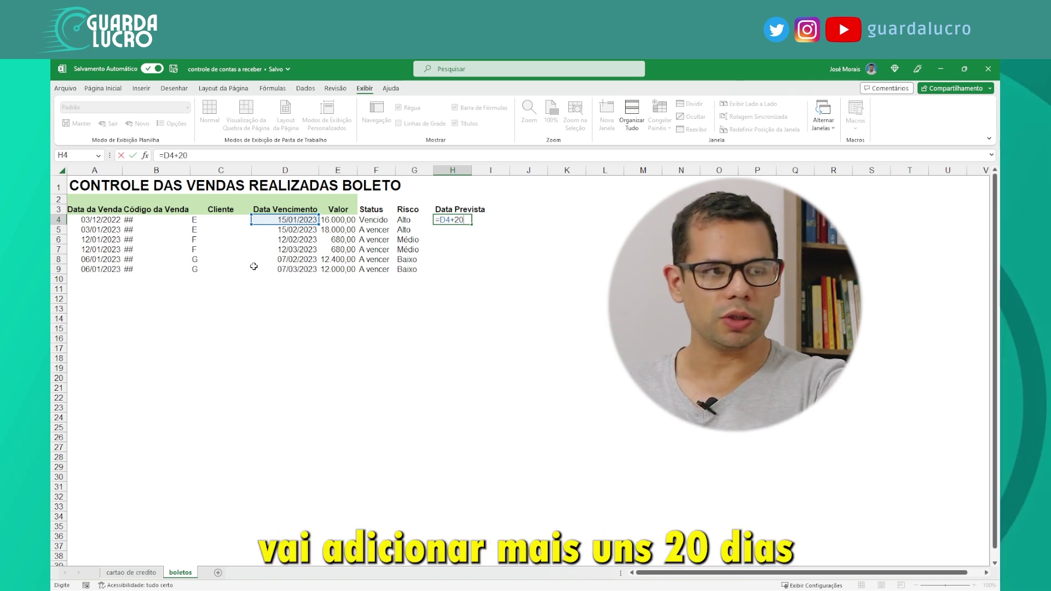
pyautogui.hotkey('ctrl', 'Return')
pyautogui.hotkey('shift', 'Down')
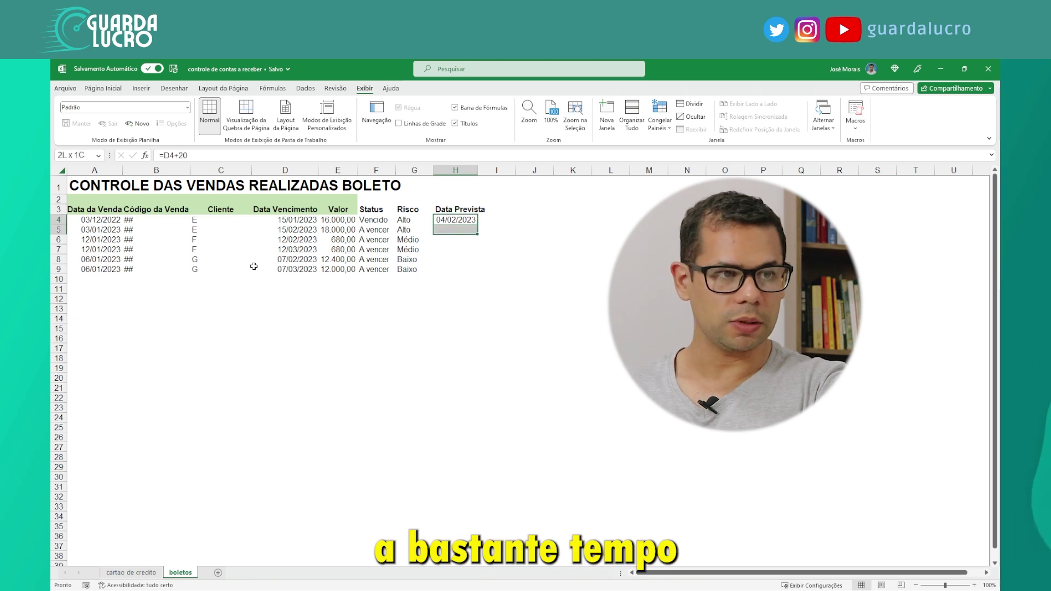
# Calculate the expected date in H5 as the due date in D5 plus 15 days, using +D5+15
pyautogui.press('Down')
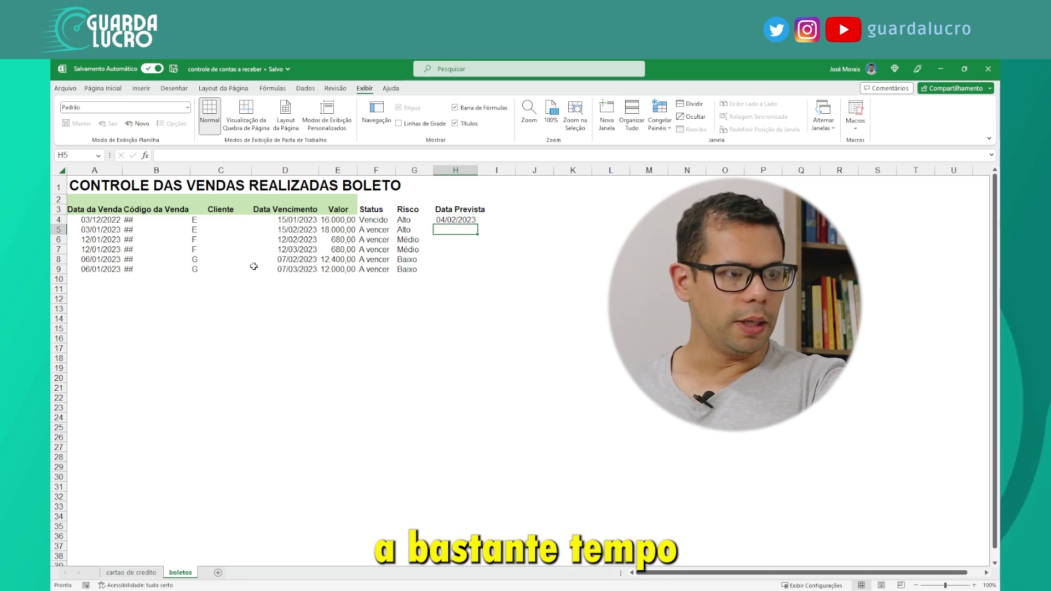
pyautogui.write('+')
pyautogui.press('Left')
pyautogui.press('Left')
pyautogui.press('Left')
pyautogui.press('Left')
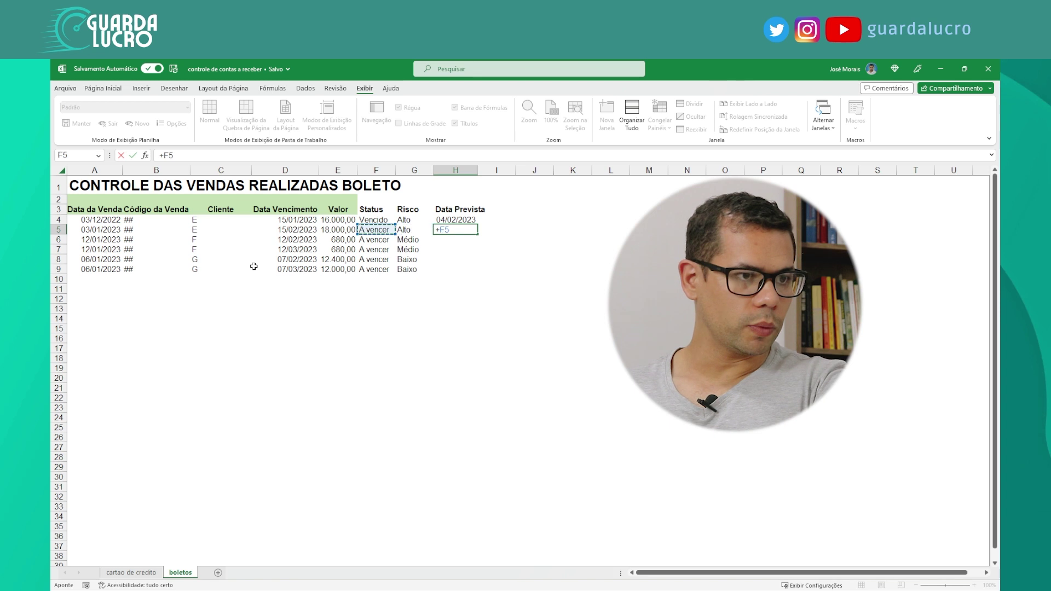
pyautogui.write('+')
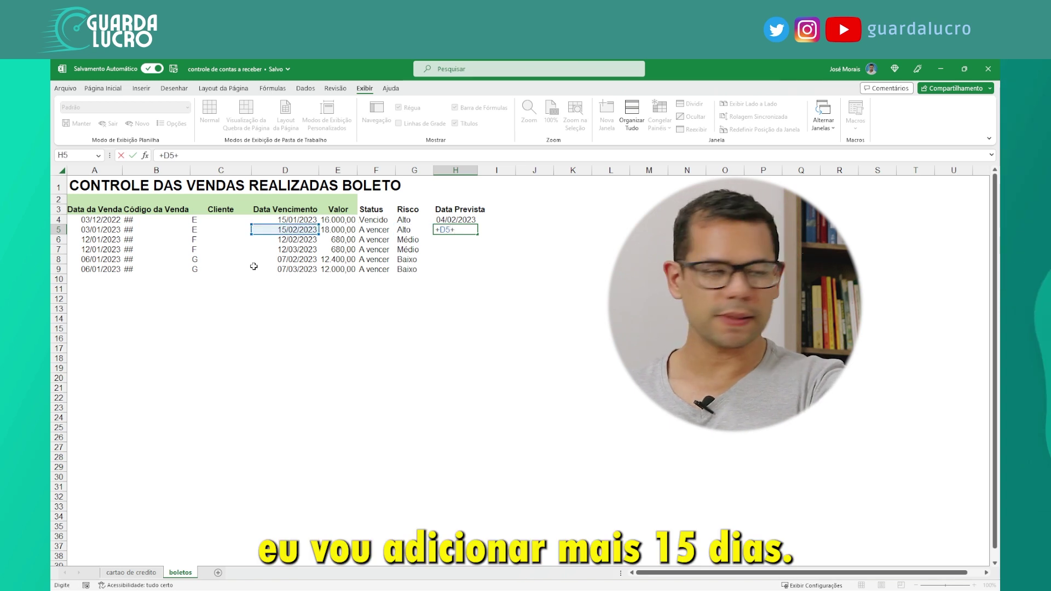
pyautogui.write('15')
pyautogui.press('Return')
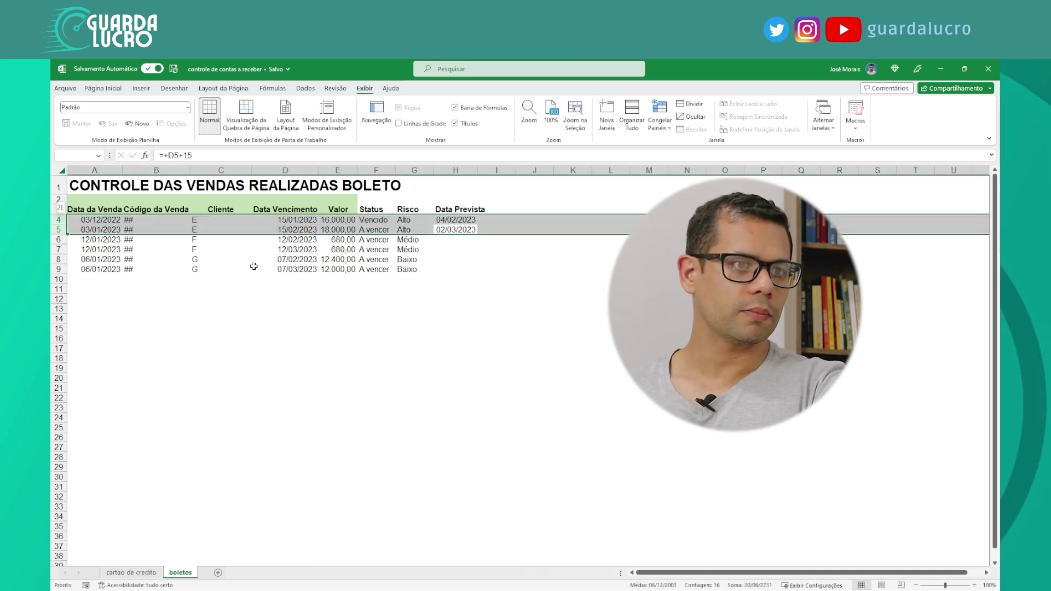
# Review the value, due date and client risk of the boleto in row 5
pyautogui.press('Left')
pyautogui.press('Left')
pyautogui.press('Left')
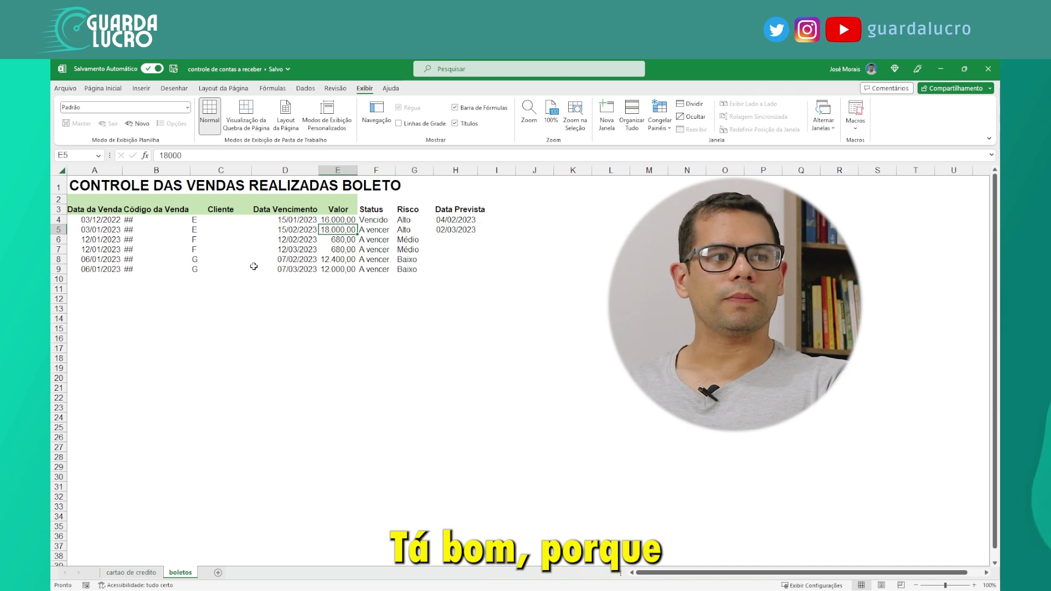
pyautogui.press('Right')
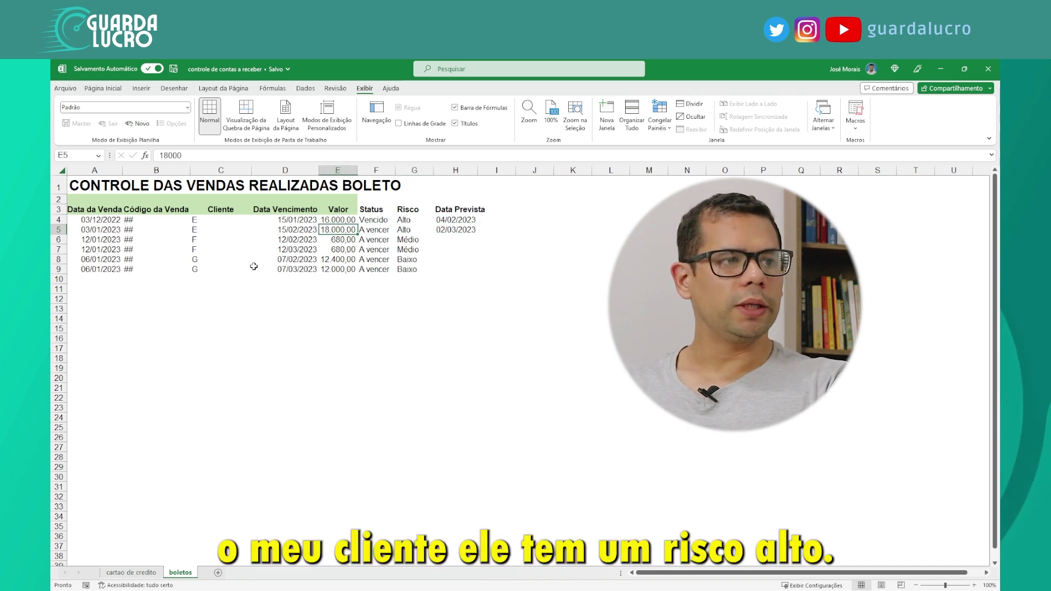
pyautogui.press('Left')
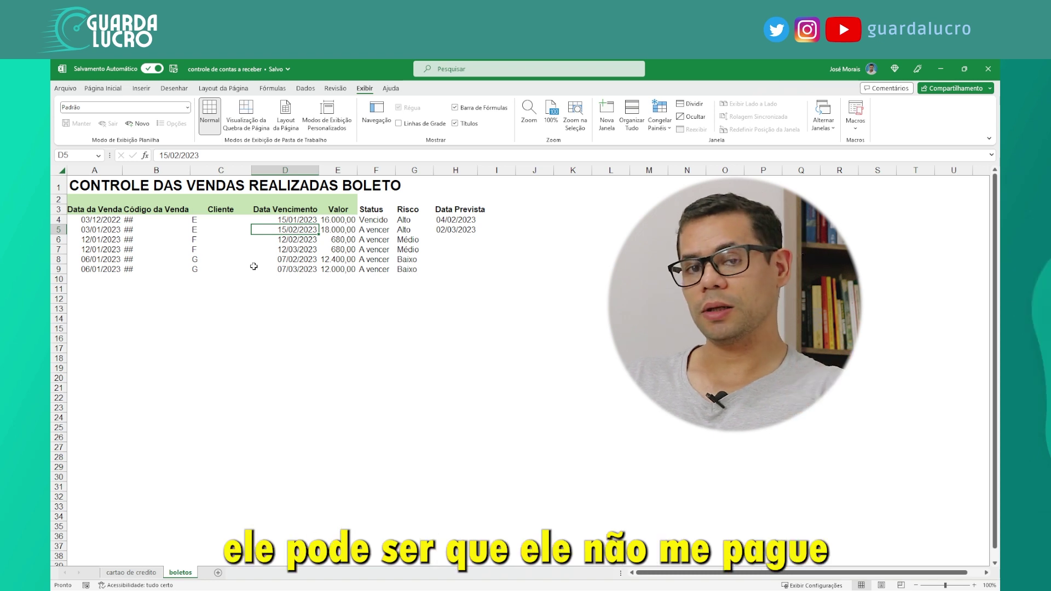
pyautogui.press('Right')
pyautogui.press('Right')
pyautogui.press('Right')
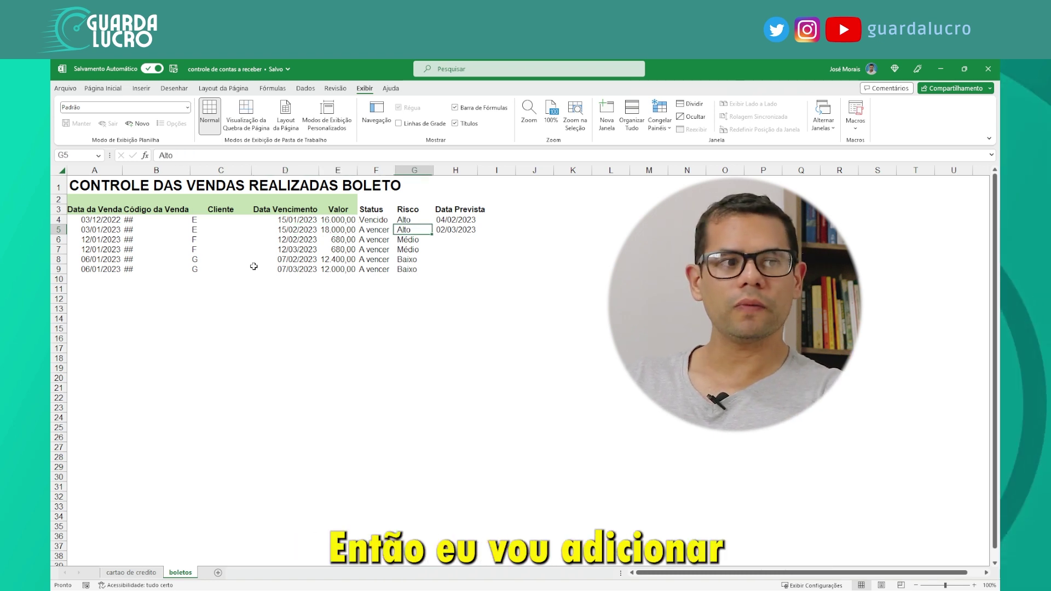
# Calculate the expected dates for the medium-risk boletos in H6 and H7 as their column D due dates plus 3 days
pyautogui.press('Up')
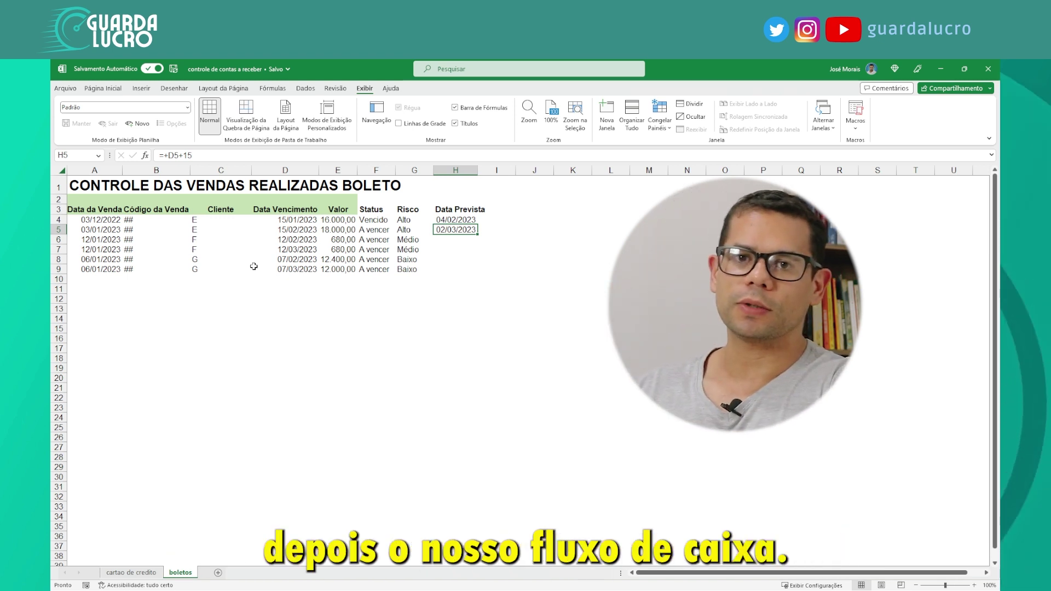
pyautogui.press('Down')
pyautogui.write('+')
pyautogui.press('Left')
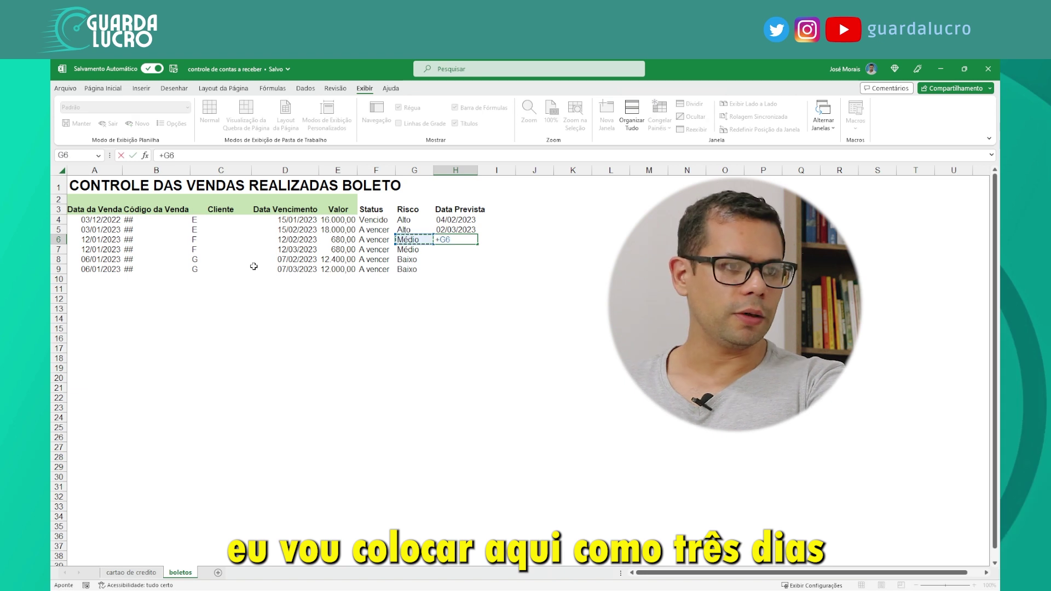
pyautogui.press('Left')
pyautogui.write('+3')
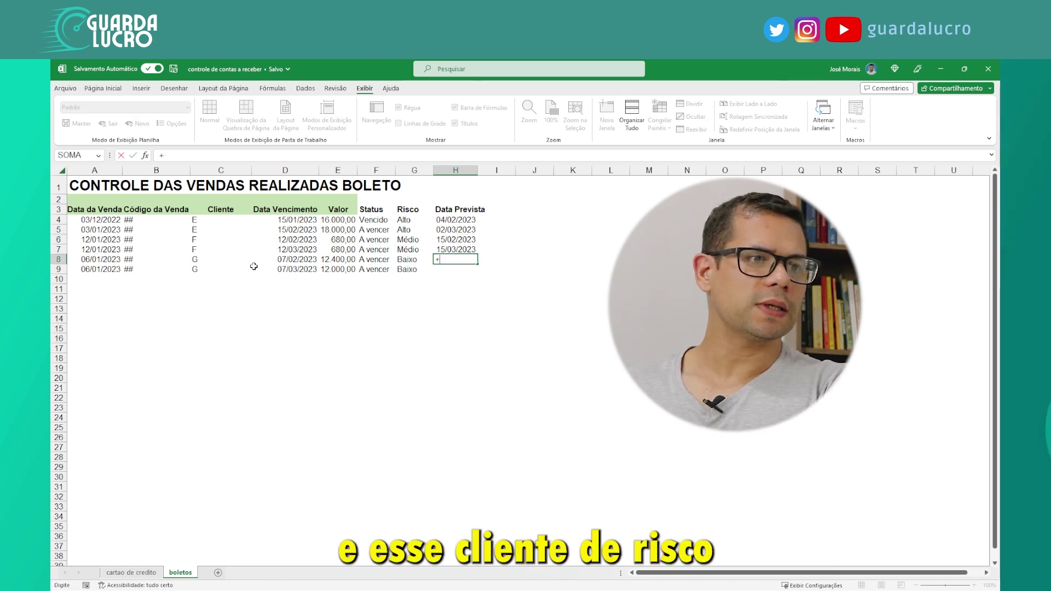
# Set the expected dates for the low-risk boletos in H8 and H9 equal to their due dates, using +D8 filled down one row
pyautogui.press('Left')
pyautogui.press('Left')
pyautogui.press('Left')
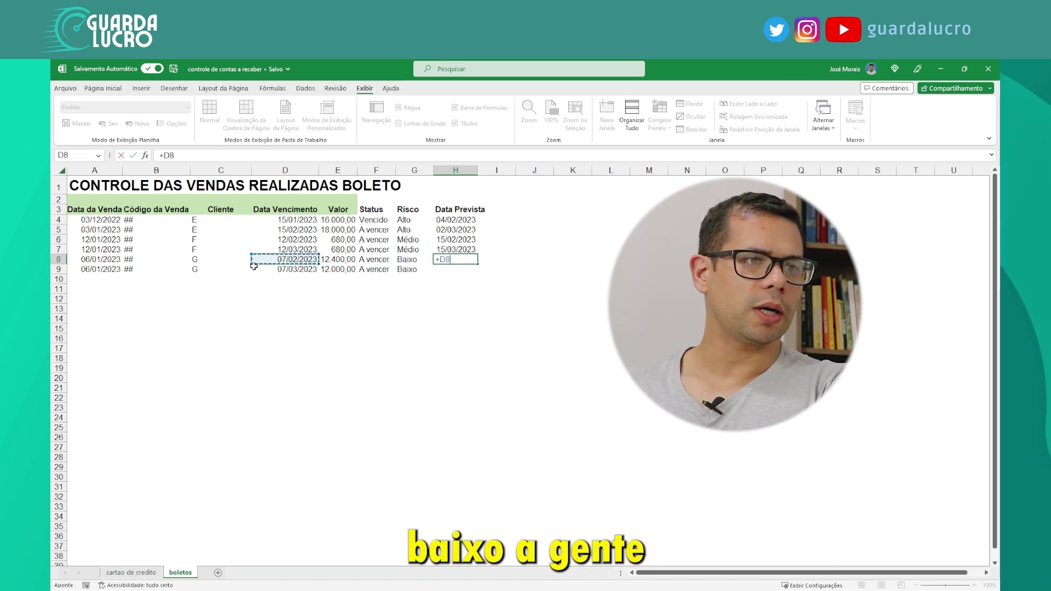
pyautogui.press('Return')
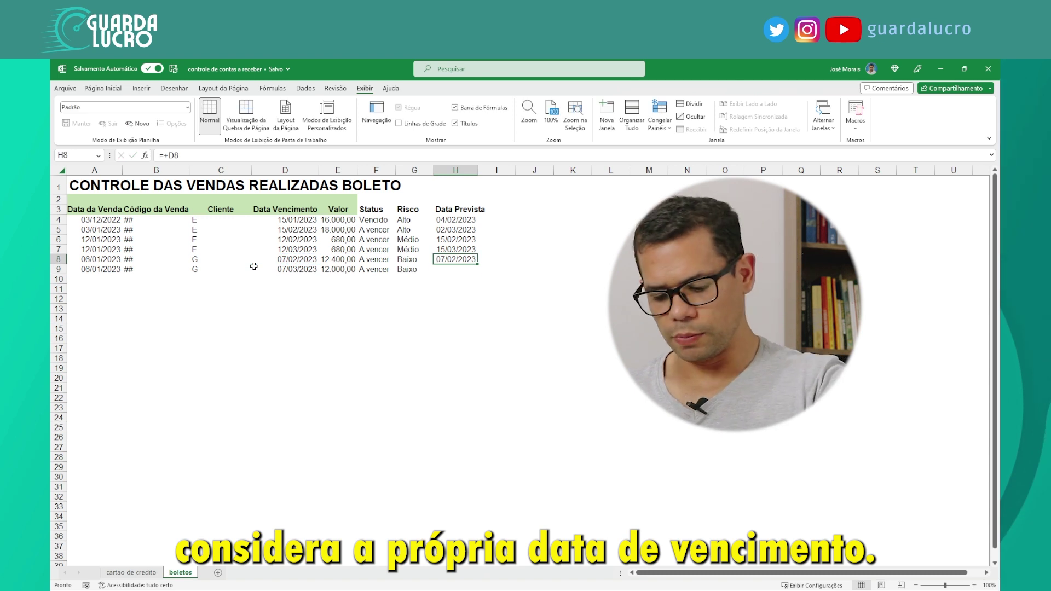
pyautogui.hotkey('ctrl', 'd')
pyautogui.press('Up')
pyautogui.press('Up')
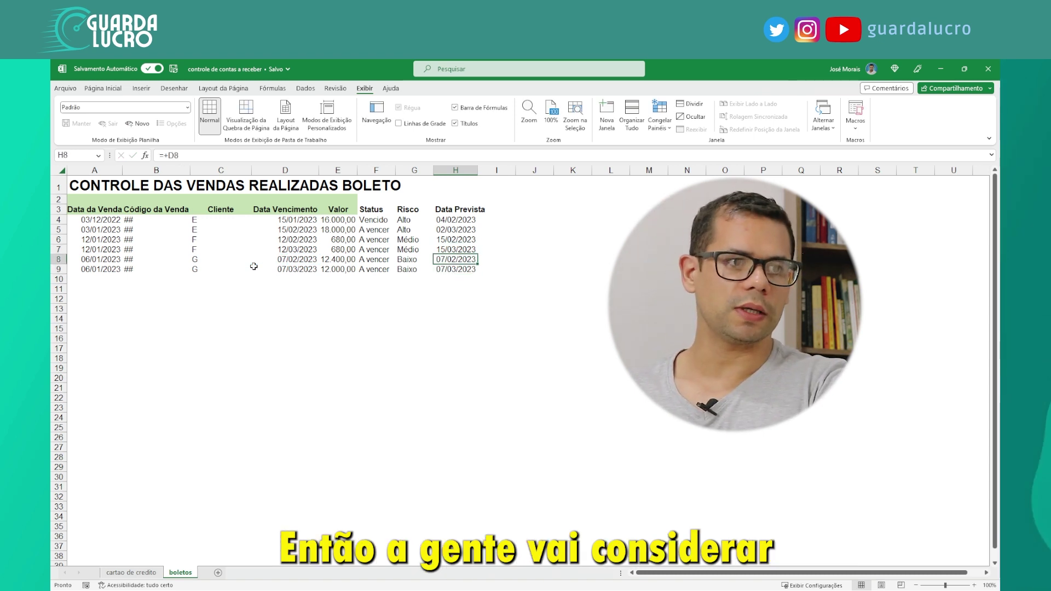
pyautogui.press('Up')
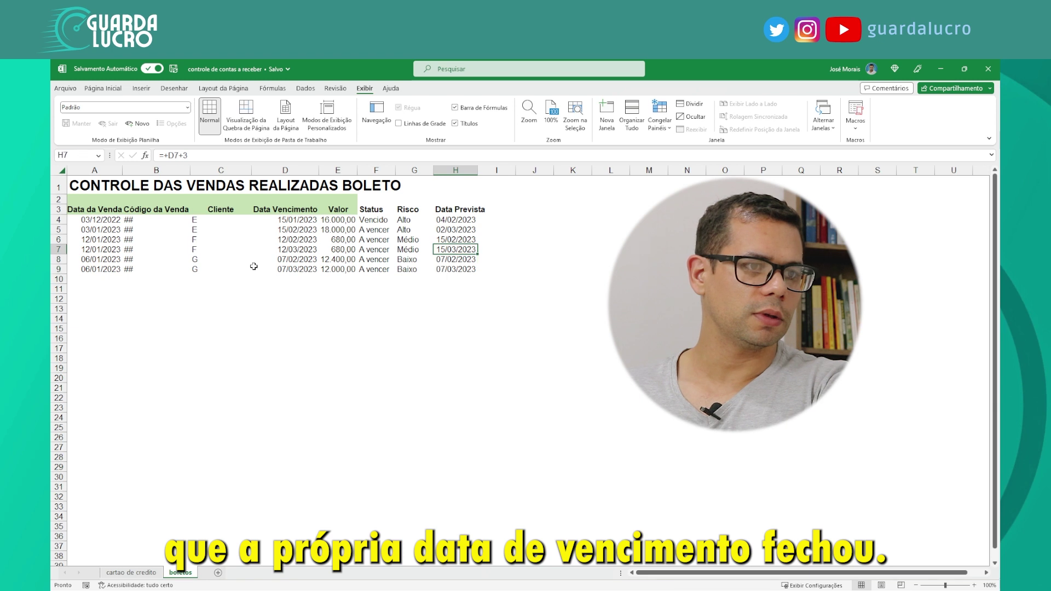
pyautogui.press('Up')
pyautogui.press('Up')
pyautogui.press('Up')
pyautogui.press('Up')
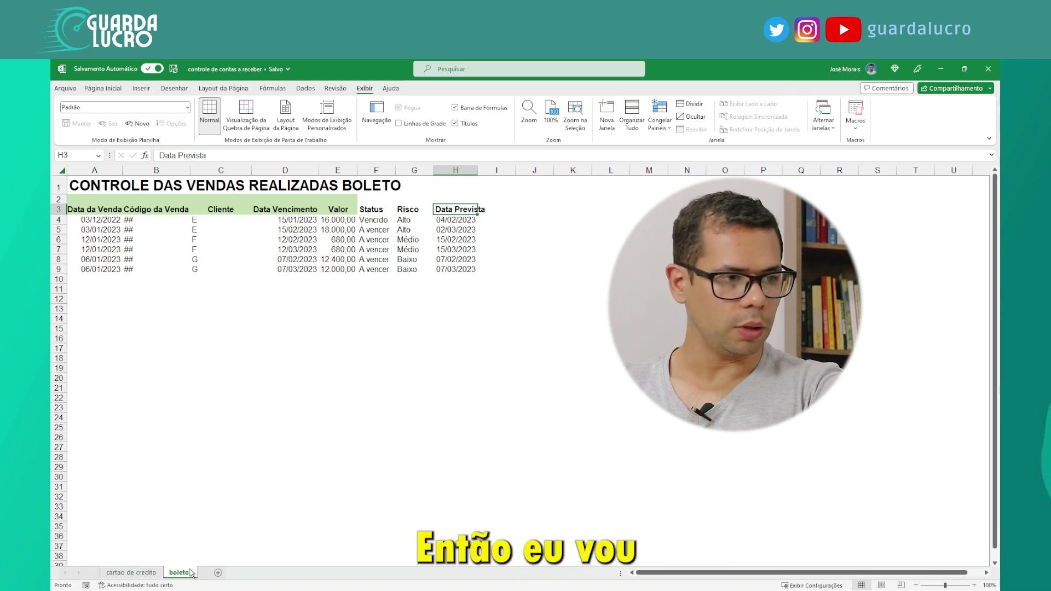
# Duplicate the boletos sheet after the original and rename the copy as consolidadoGL
pyautogui.moveTo(203, 572); pyautogui.dragTo(208, 573)
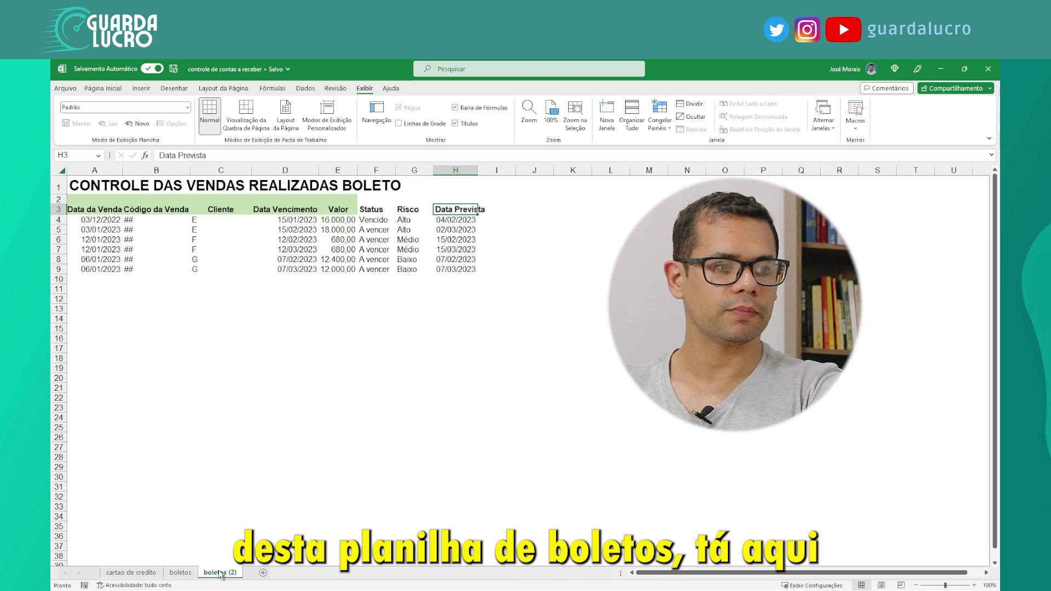
pyautogui.doubleClick(220, 575)
pyautogui.write('consol')
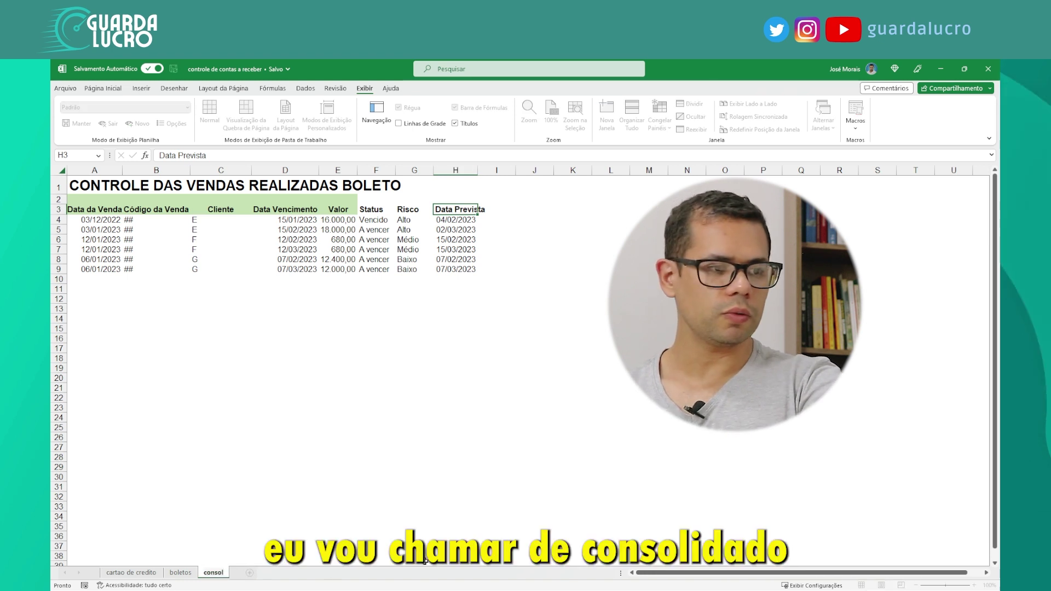
pyautogui.write('idado')
pyautogui.press('Return')
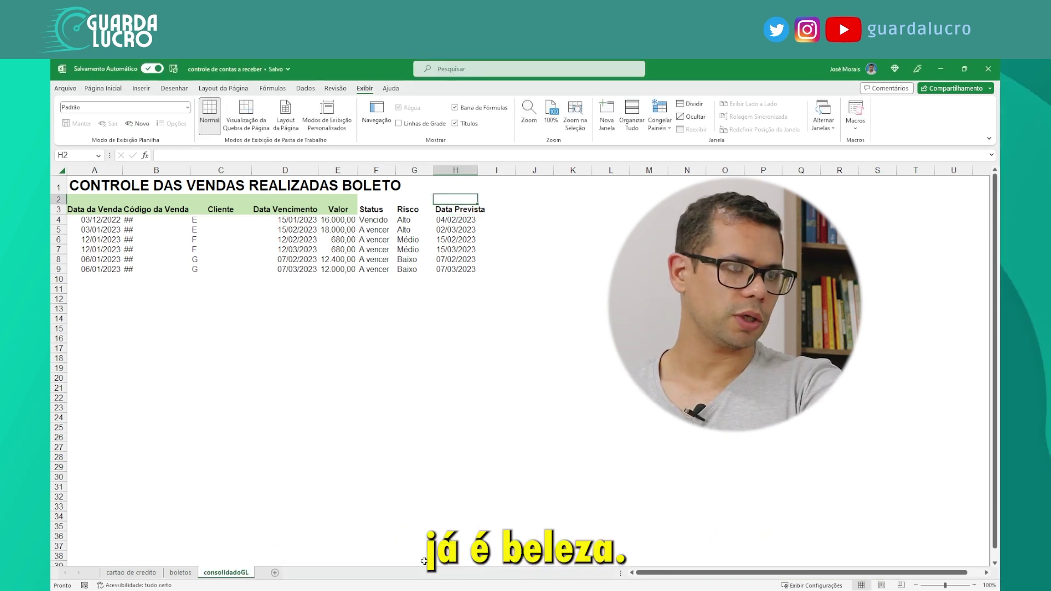
# Change the title in A1 of the consolidadoGL sheet to "CONTROLE DAS VENDAS REALIZADAS CONSOLIDADO"
pyautogui.press('Down')
pyautogui.press('Down')
pyautogui.press('Left')
pyautogui.press('Left')
pyautogui.press('Left')
pyautogui.press('Left')
pyautogui.press('Left')
pyautogui.press('Left')
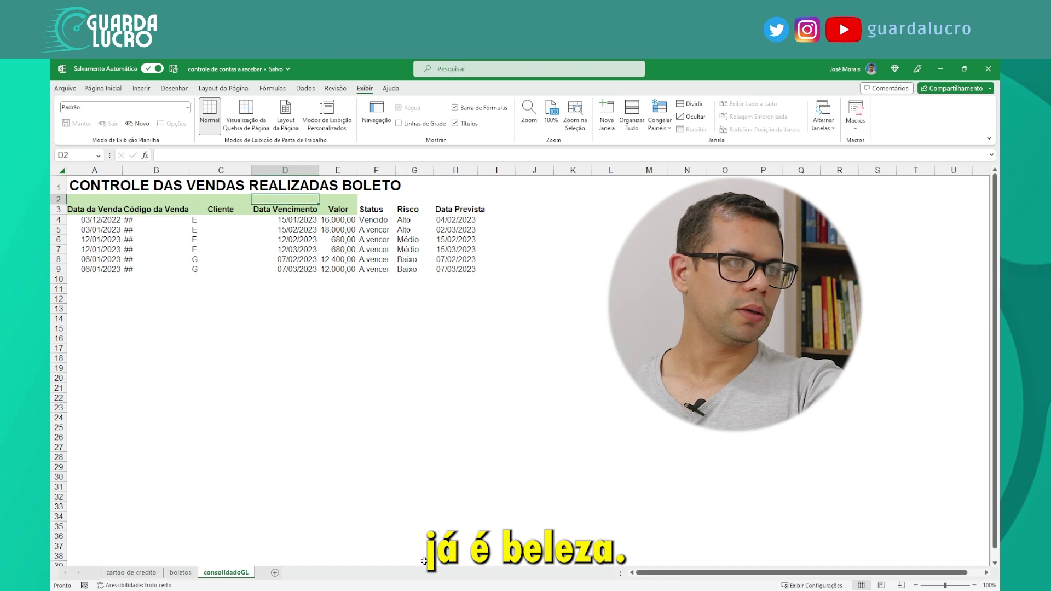
pyautogui.press('F2')
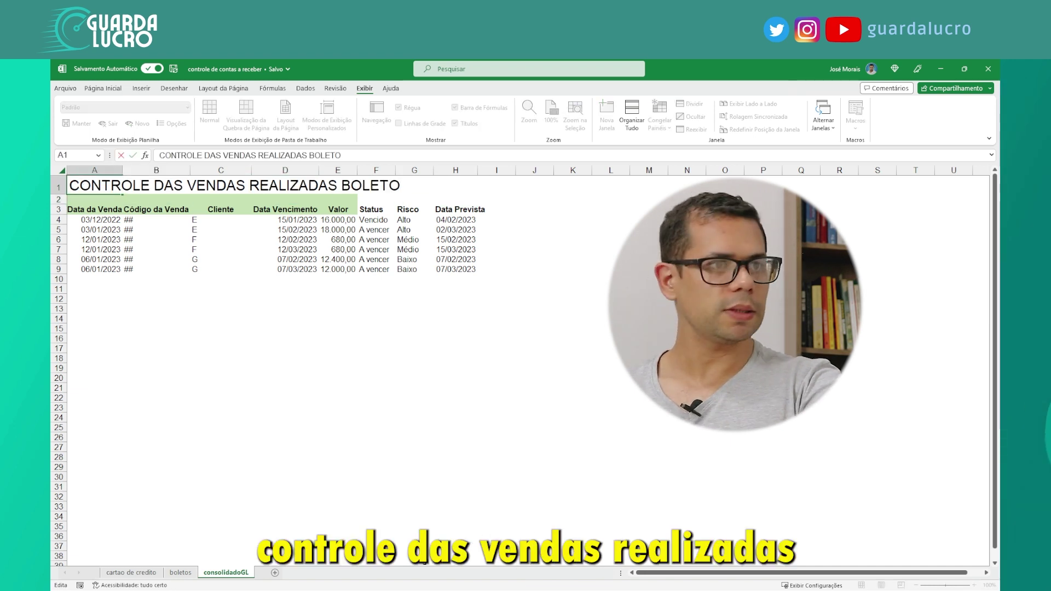
pyautogui.hotkey('ctrl', 'shift', 'Left')
pyautogui.write('CON')
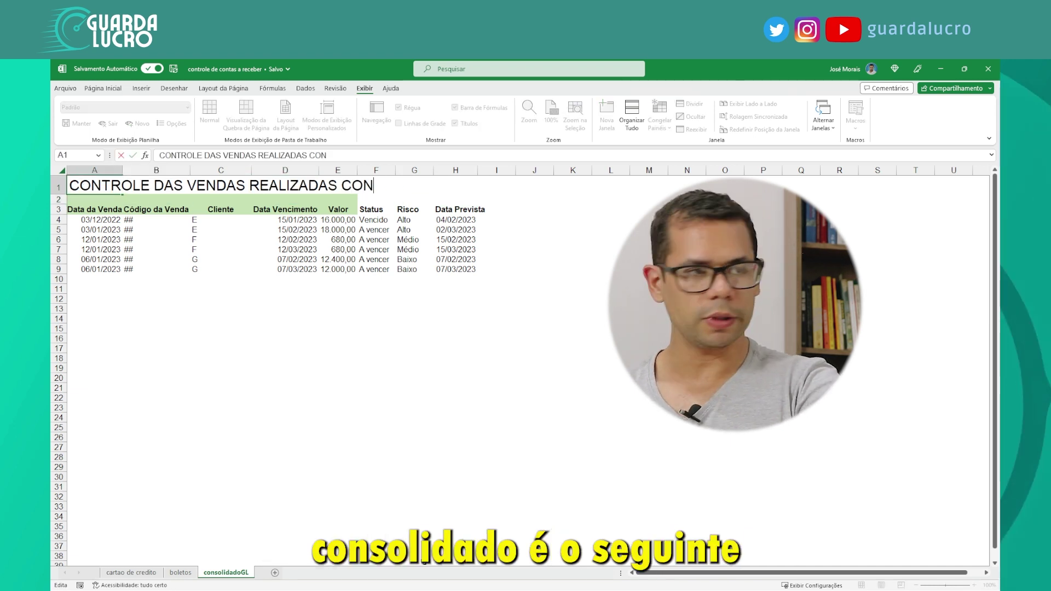
pyautogui.write('SOLIDADO')
pyautogui.press('Return')
pyautogui.press('Return')
pyautogui.press('Return')
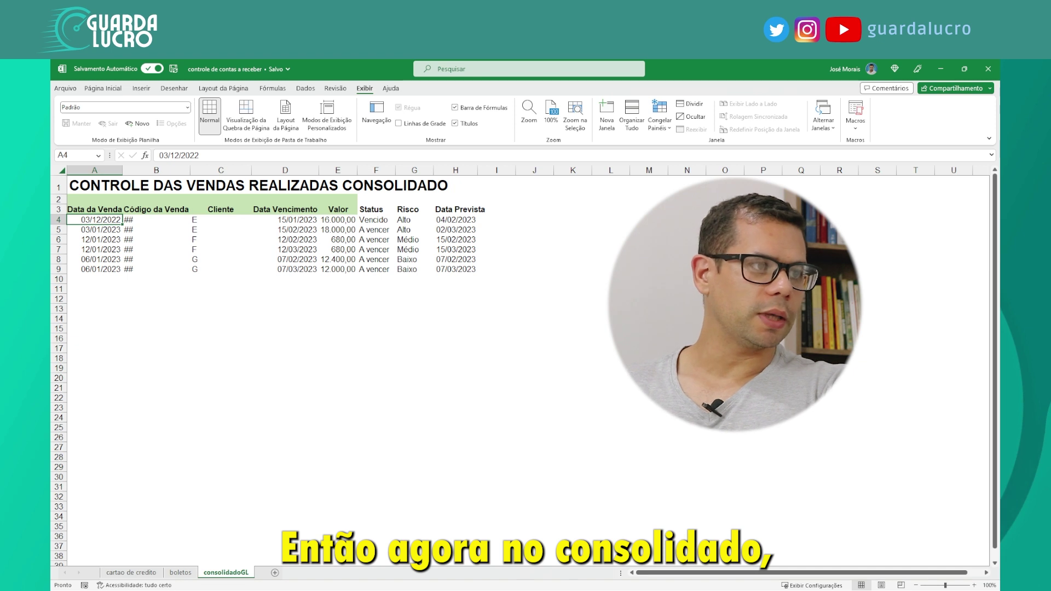
# Copy the whole credit card sales table with its headers, A3:E33, from the cartao de credito sheet
pyautogui.hotkey('ctrl', 'pageup')
pyautogui.hotkey('ctrl', 'pageup')
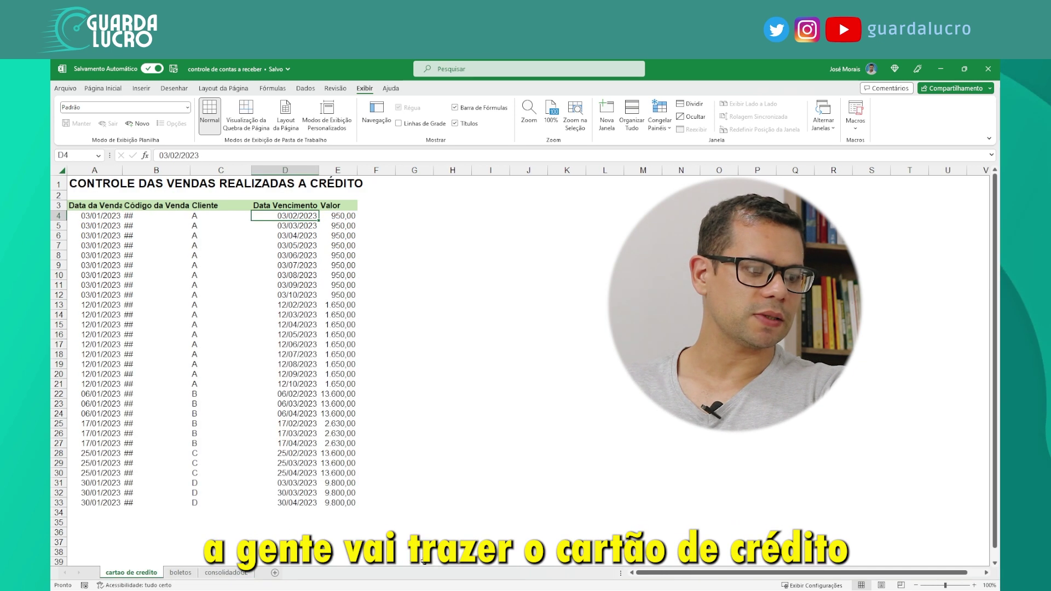
pyautogui.press('Up')
pyautogui.hotkey('ctrl', 'Left')
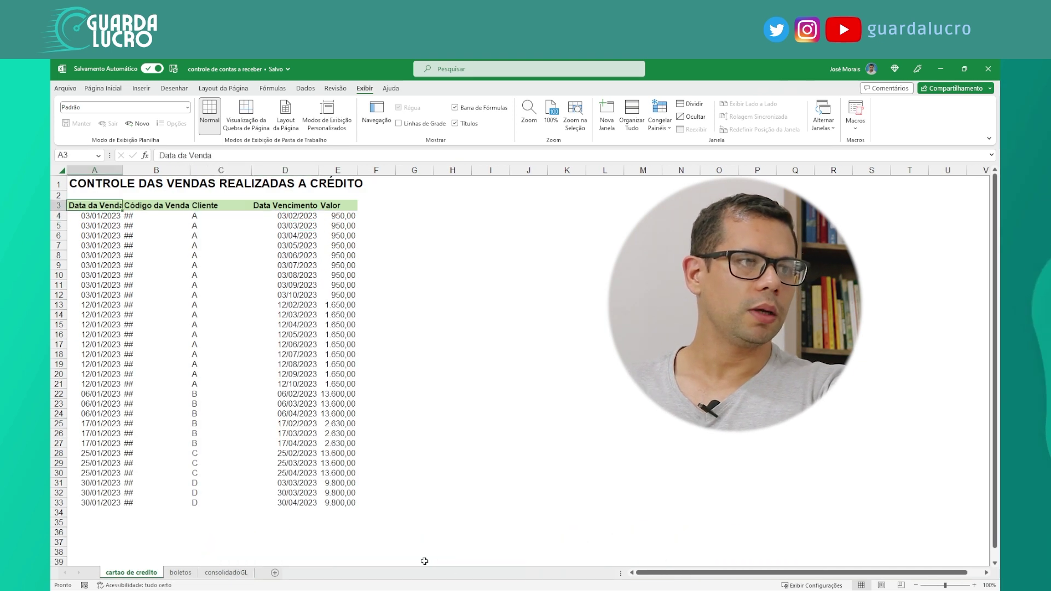
pyautogui.hotkey('ctrl', 'shift', 'Right')
pyautogui.hotkey('ctrl', 'shift', 'Down')
pyautogui.hotkey('ctrl', 'c')
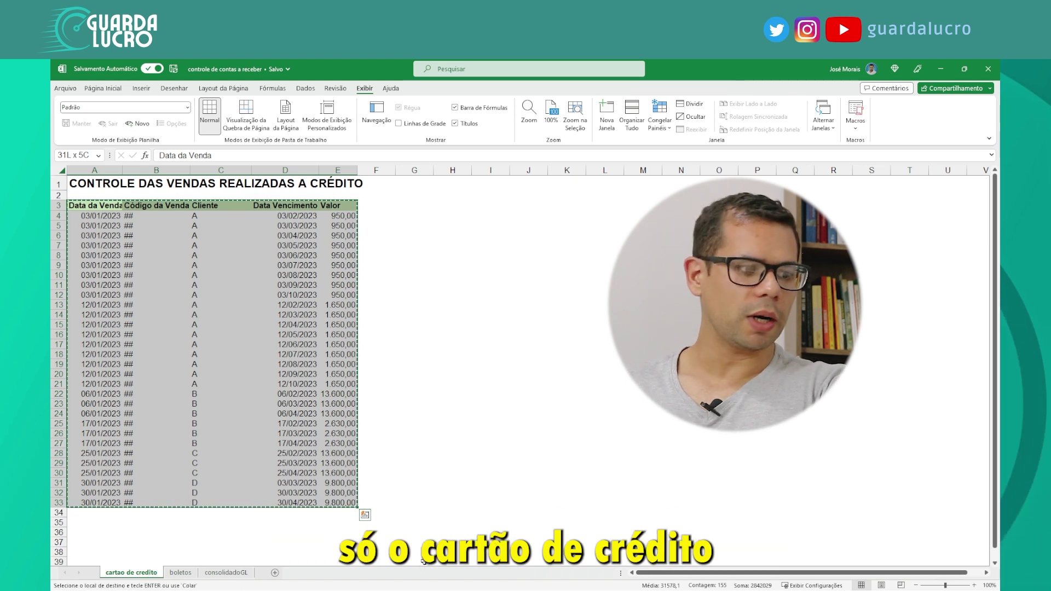
# Paste the copied credit card table into the consolidadoGL sheet starting at A13, below the boleto rows
pyautogui.hotkey('ctrl', 'pagedown')
pyautogui.hotkey('ctrl', 'pagedown')
pyautogui.press('Down')
pyautogui.press('Down')
pyautogui.press('Down')
pyautogui.press('Down')
pyautogui.press('Down')
pyautogui.press('Down')
pyautogui.press('Down')
pyautogui.press('Down')
pyautogui.press('Down')
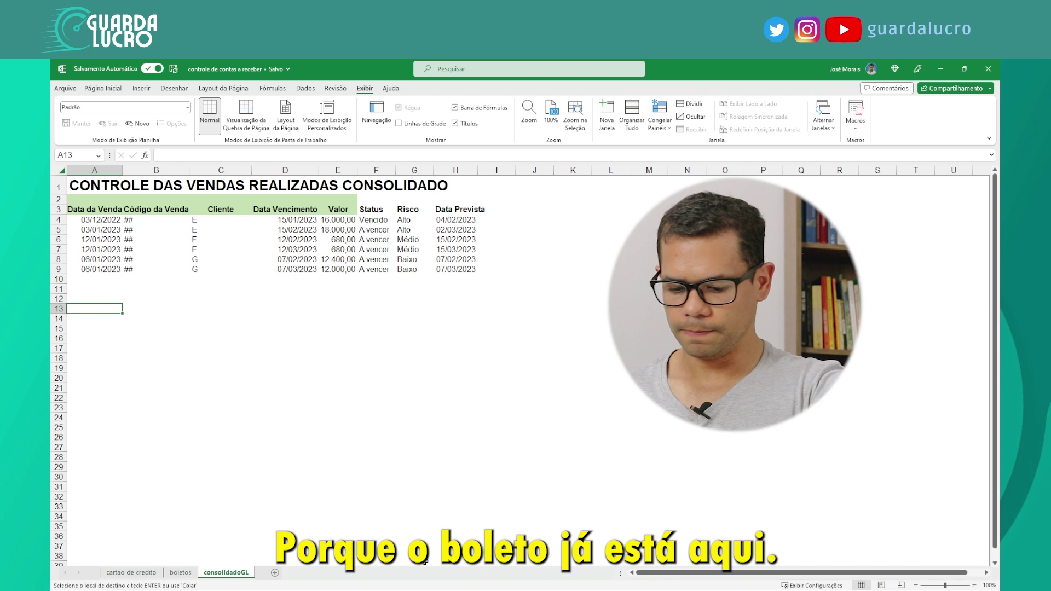
pyautogui.hotkey('ctrl', 'v')
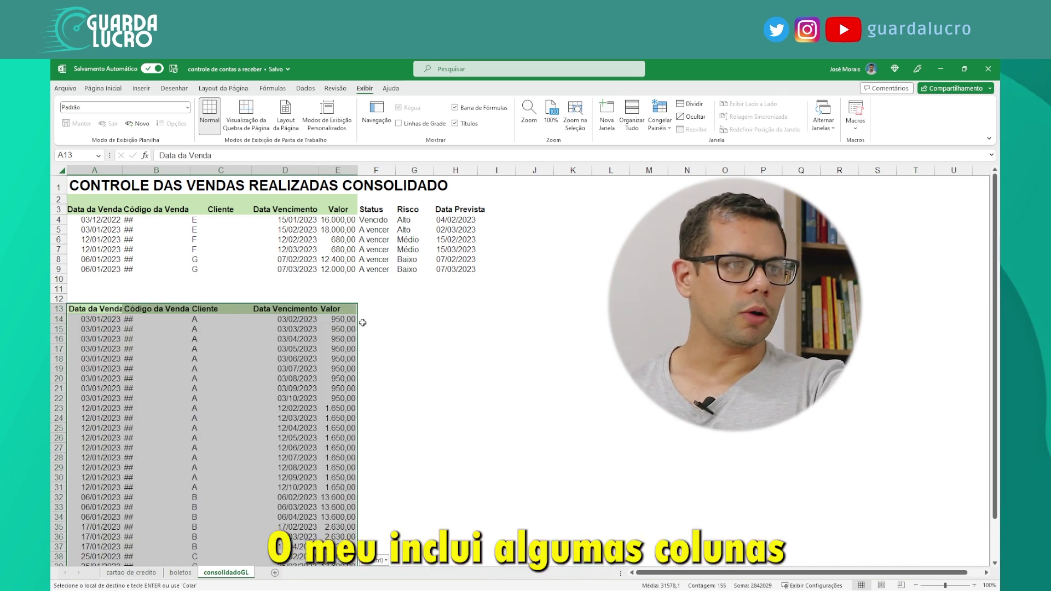
# Compare the boletos' Status, Risco and Data Prevista columns in F3:H9 with the columns of the pasted credit card table
pyautogui.moveTo(373, 209); pyautogui.dragTo(455, 266)
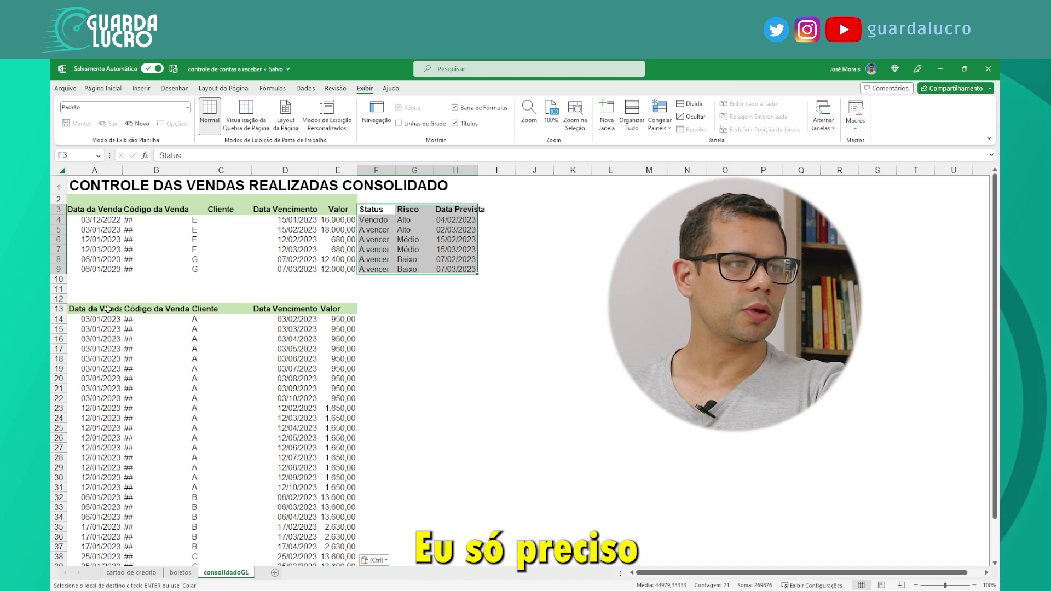
pyautogui.press('Down')
pyautogui.press('Down')
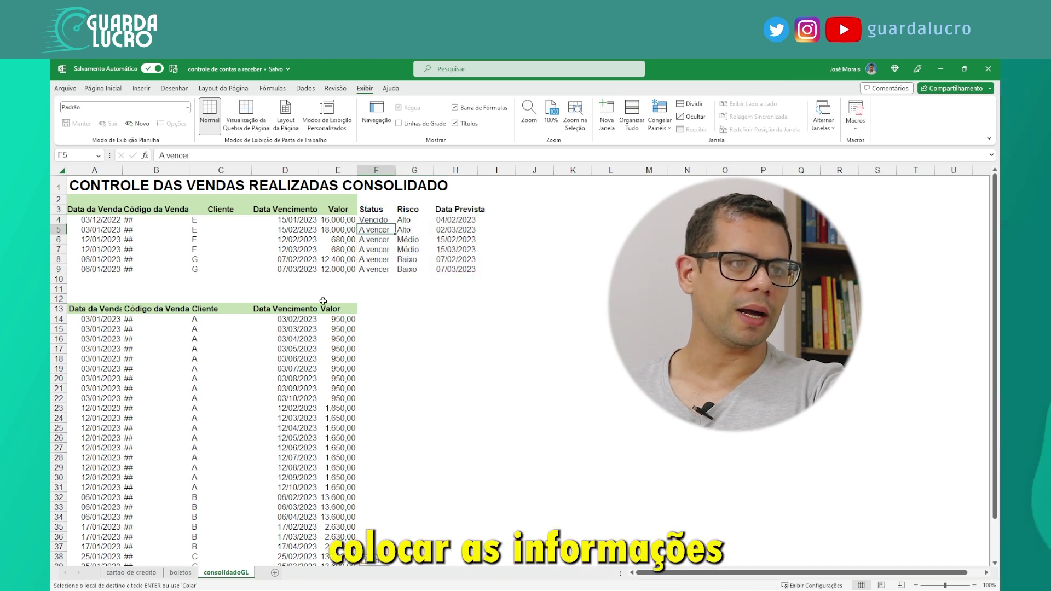
pyautogui.press('Down')
pyautogui.press('Down')
pyautogui.press('Down')
pyautogui.press('Down')
pyautogui.press('Down')
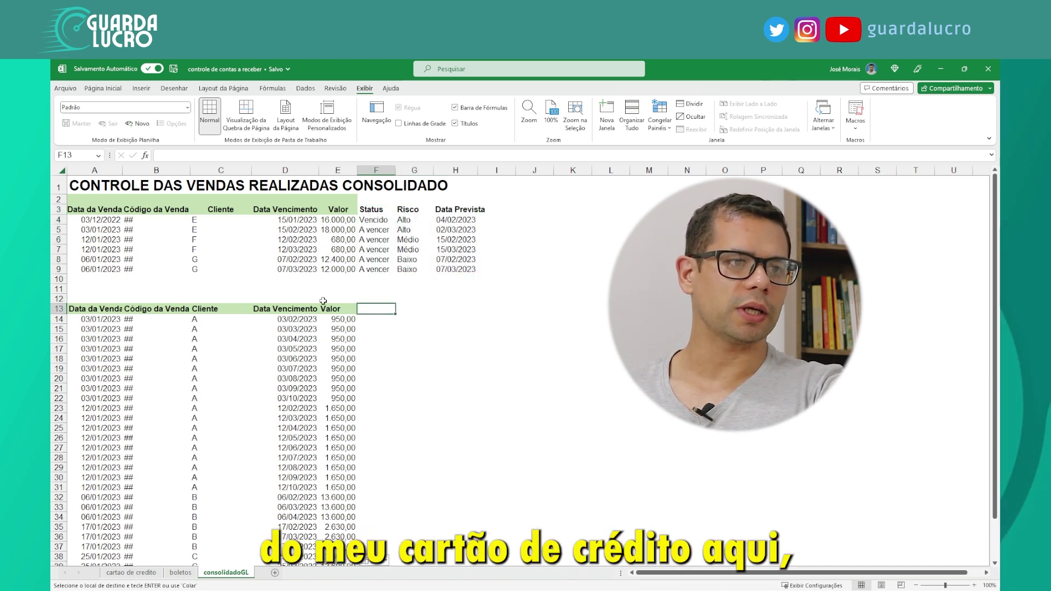
pyautogui.press('Right')
pyautogui.press('Left')
pyautogui.press('Down')
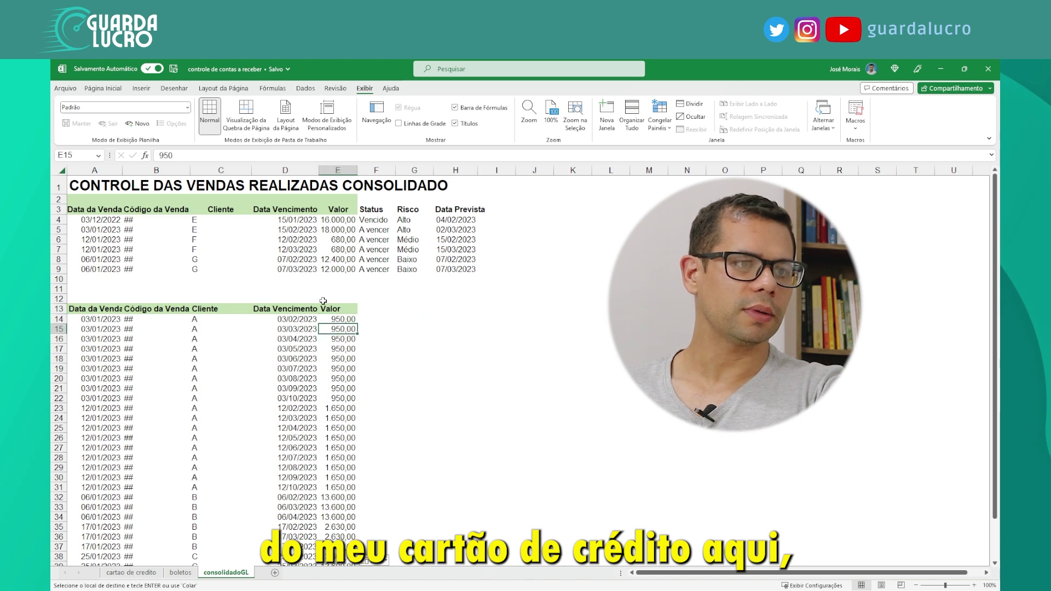
pyautogui.press('Down')
pyautogui.press('Up')
pyautogui.press('Up')
pyautogui.press('Down')
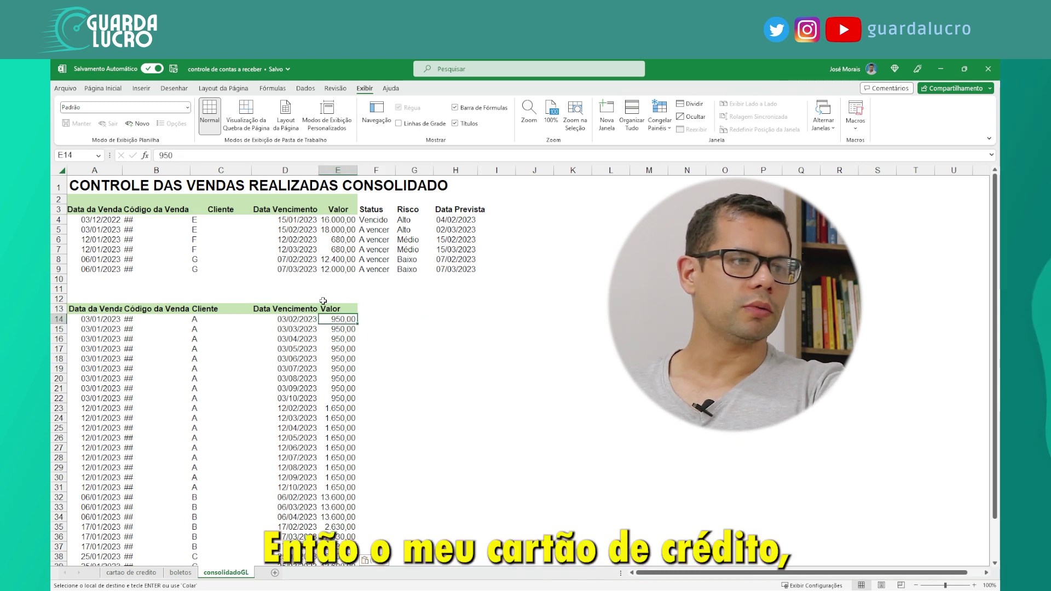
# Enter the status "A vencer" in F14 and the risk "Baixo" in G14 for the first credit card row
pyautogui.press('Left')
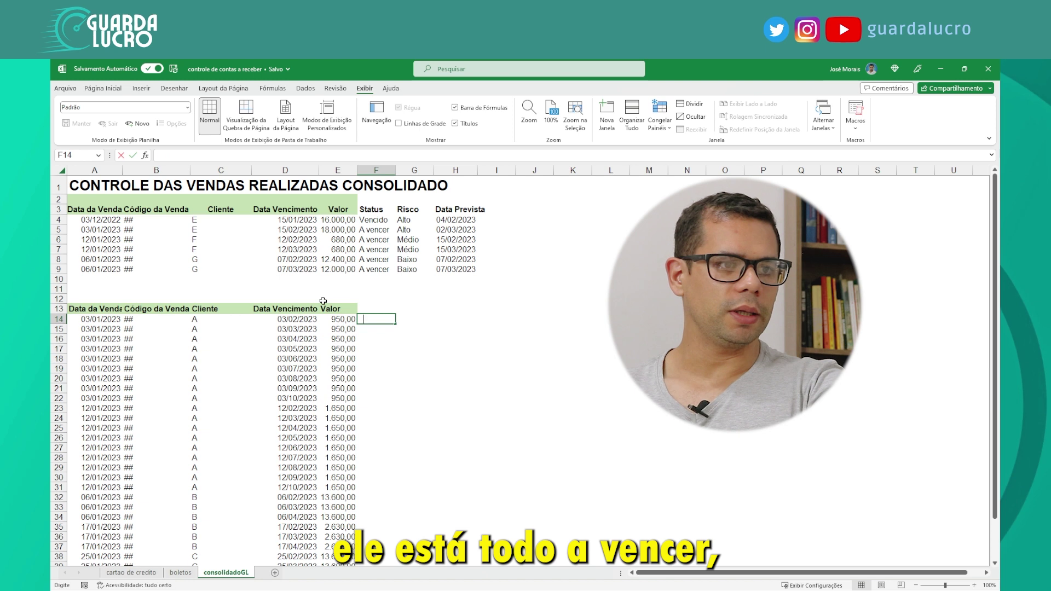
pyautogui.write('qa')
pyautogui.press('BackSpace')
pyautogui.press('BackSpace')
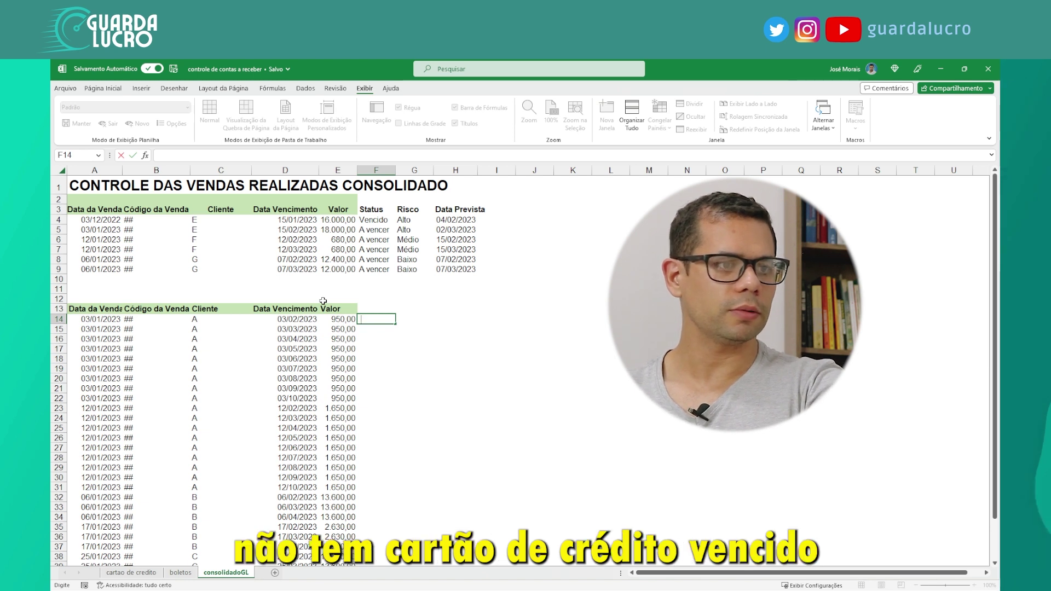
pyautogui.write('A ve')
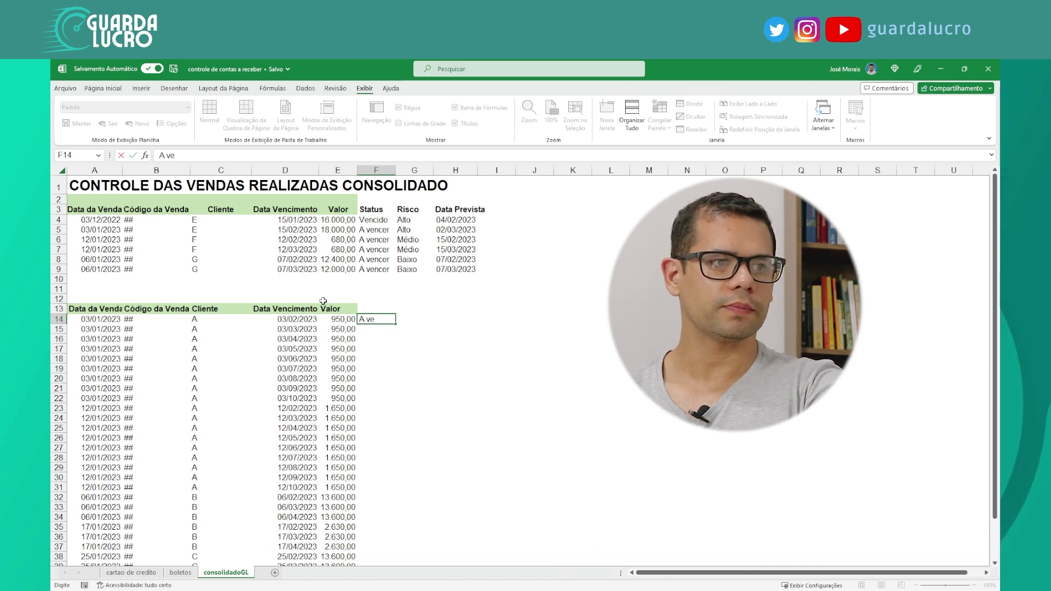
pyautogui.write('ncer')
pyautogui.press('Tab')
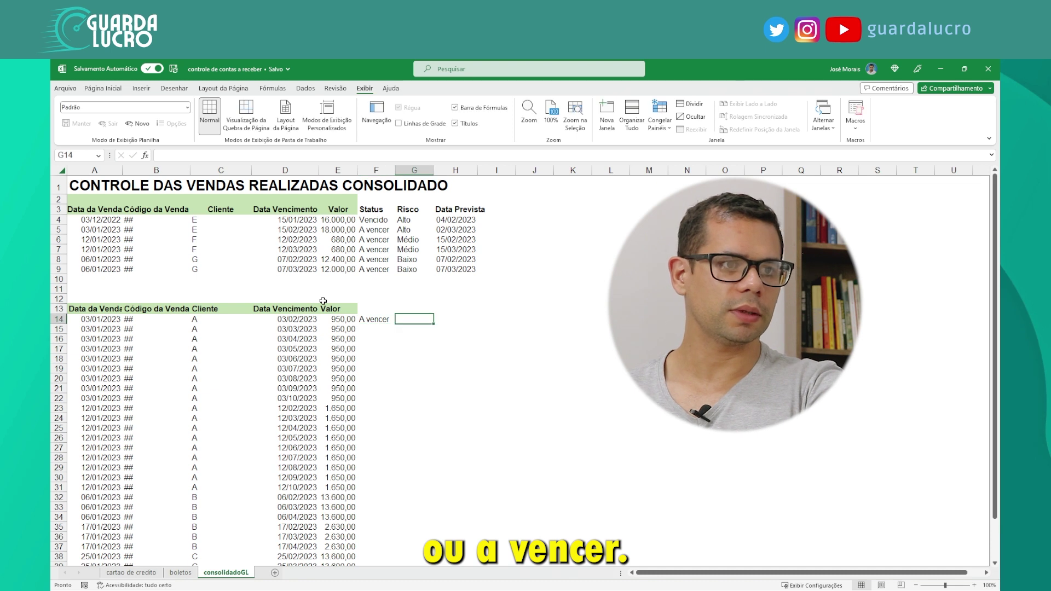
pyautogui.write('Baixo')
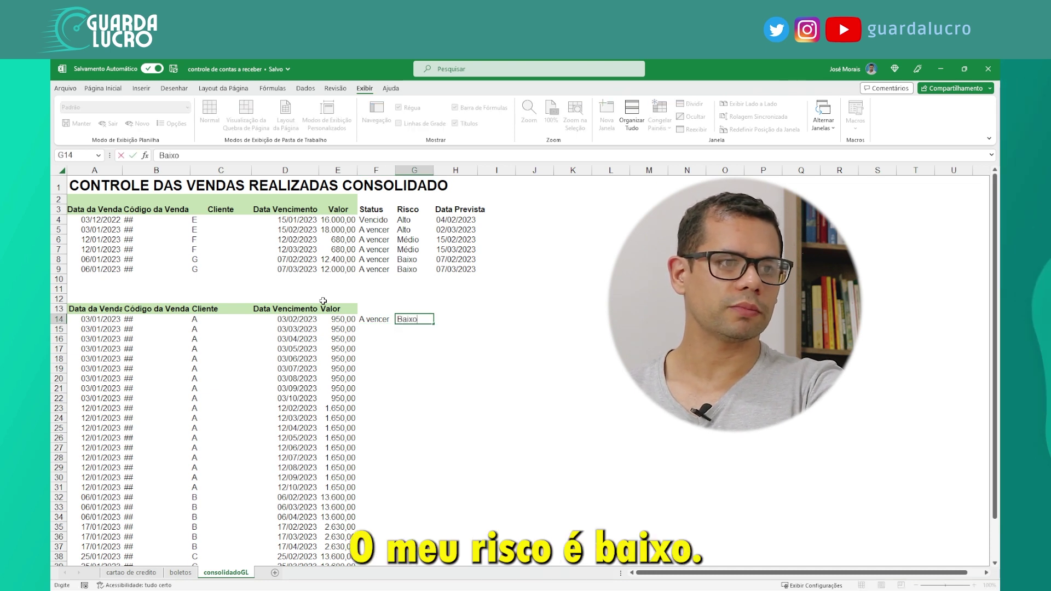
pyautogui.press('Return')
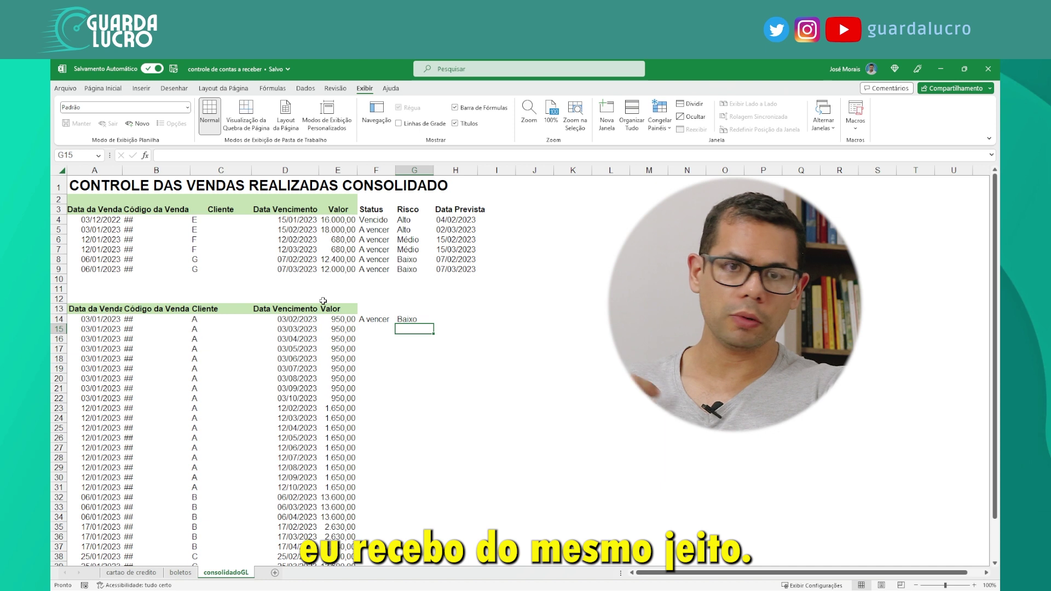
# Set the expected date in H14 equal to the due date in D14 for the first credit card row
pyautogui.press('Right')
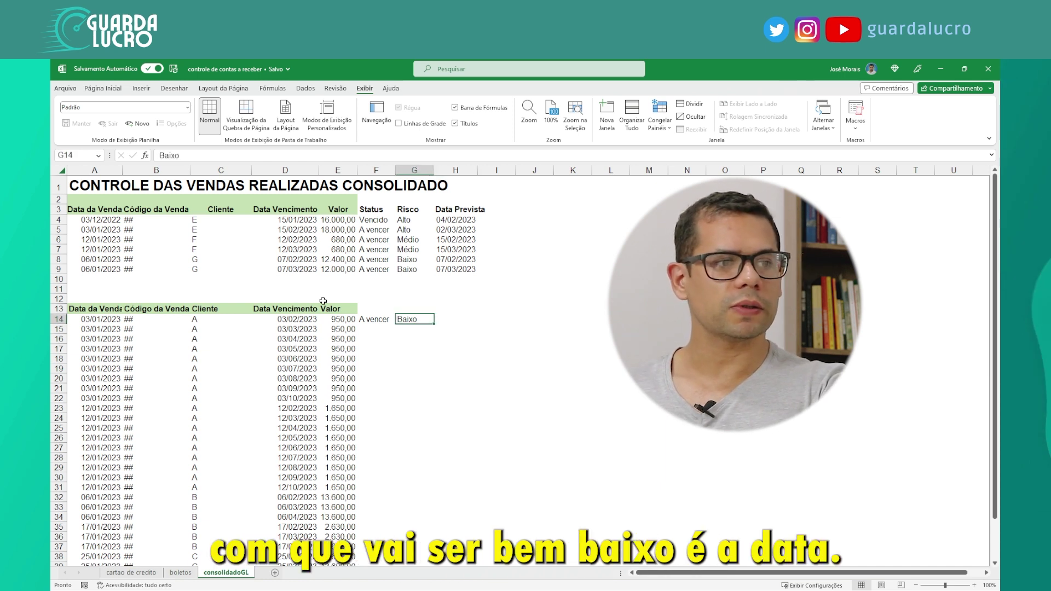
pyautogui.write('=D14')
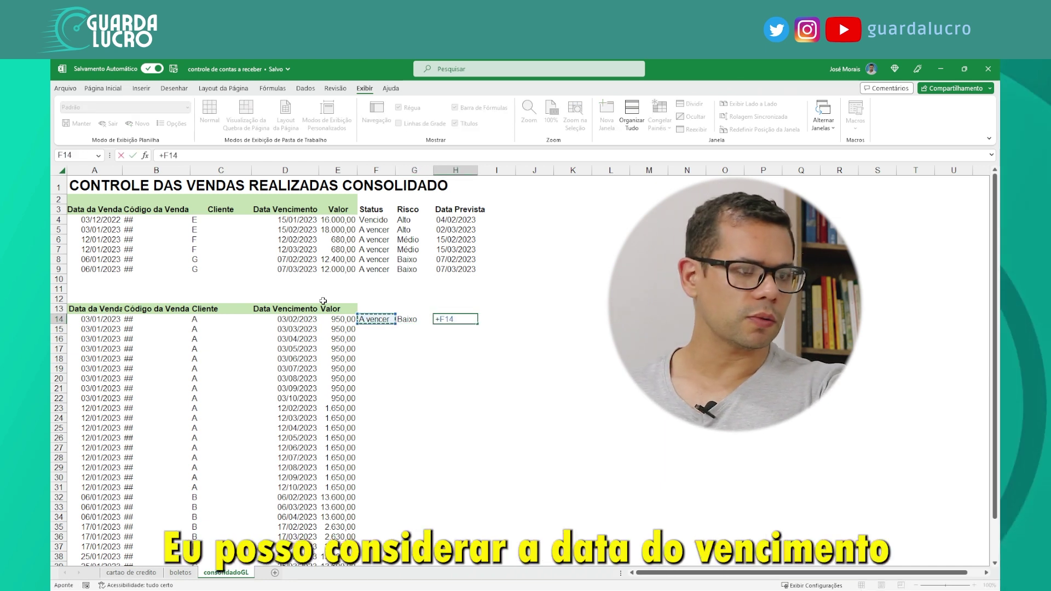
pyautogui.press('Return')
pyautogui.press('Up')
pyautogui.press('Left')
pyautogui.press('Left')
pyautogui.press('Left')
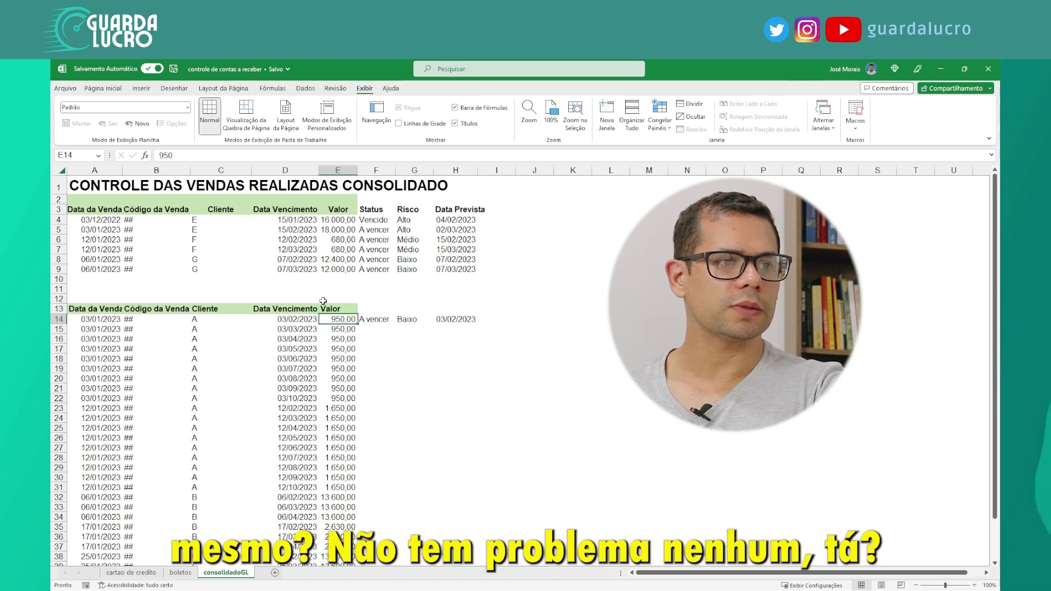
pyautogui.press('Left')
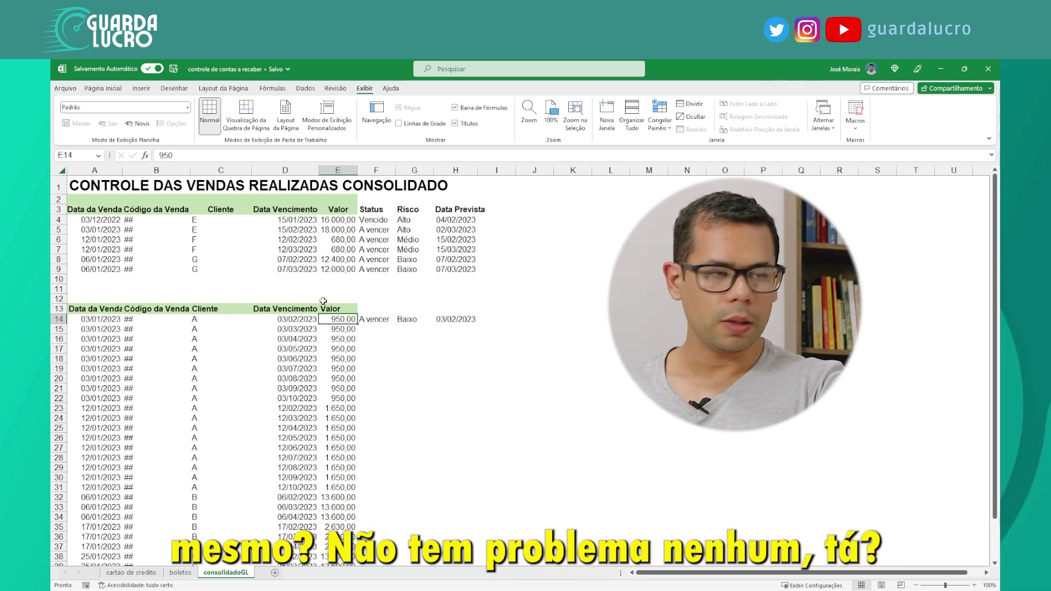
# Review the Status and Risco entries of the boleto rows in F4:G9
pyautogui.press('Up')
pyautogui.press('Up')
pyautogui.press('Right')
pyautogui.hotkey('shift', 'Right')
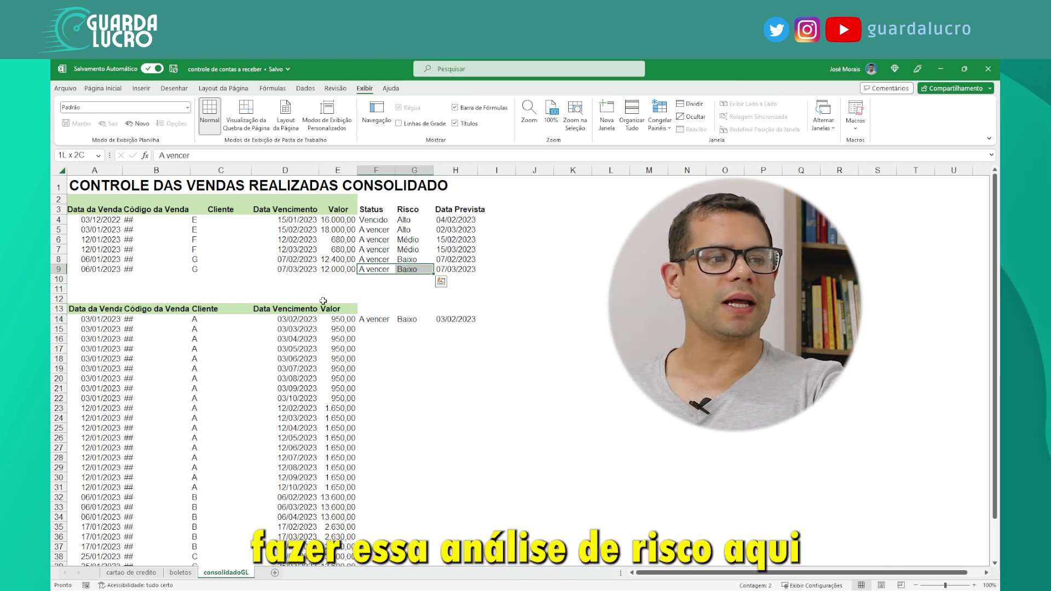
pyautogui.hotkey('shift', 'Up')
pyautogui.hotkey('shift', 'Up')
pyautogui.hotkey('shift', 'Up')
pyautogui.hotkey('shift', 'Up')
pyautogui.hotkey('shift', 'Up')
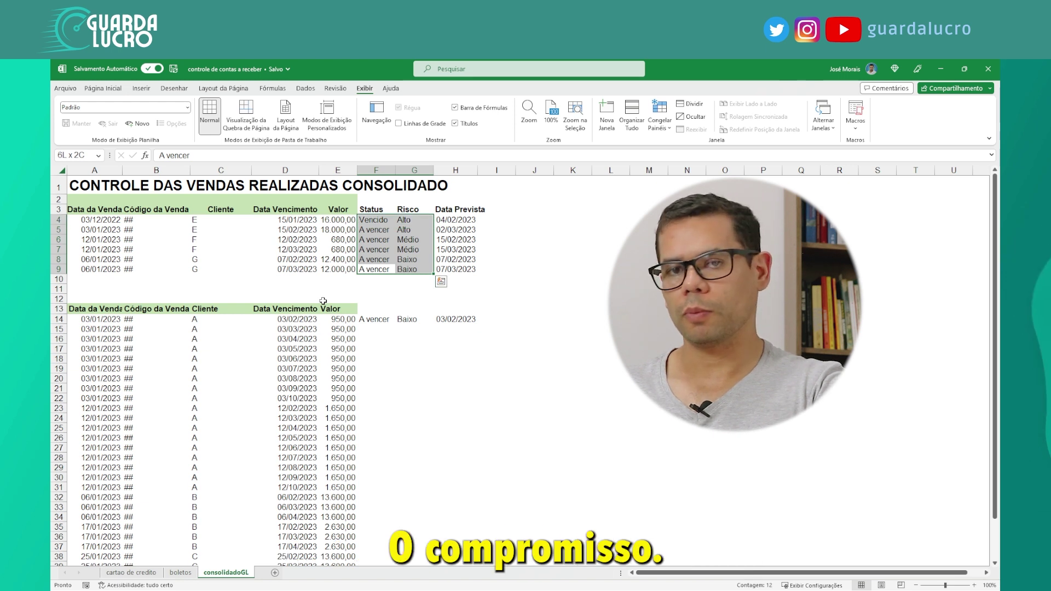
# Fill the status, risk and expected date from F14:H14 down through row 43 for all credit card rows
pyautogui.press('Down')
pyautogui.press('Down')
pyautogui.press('Down')
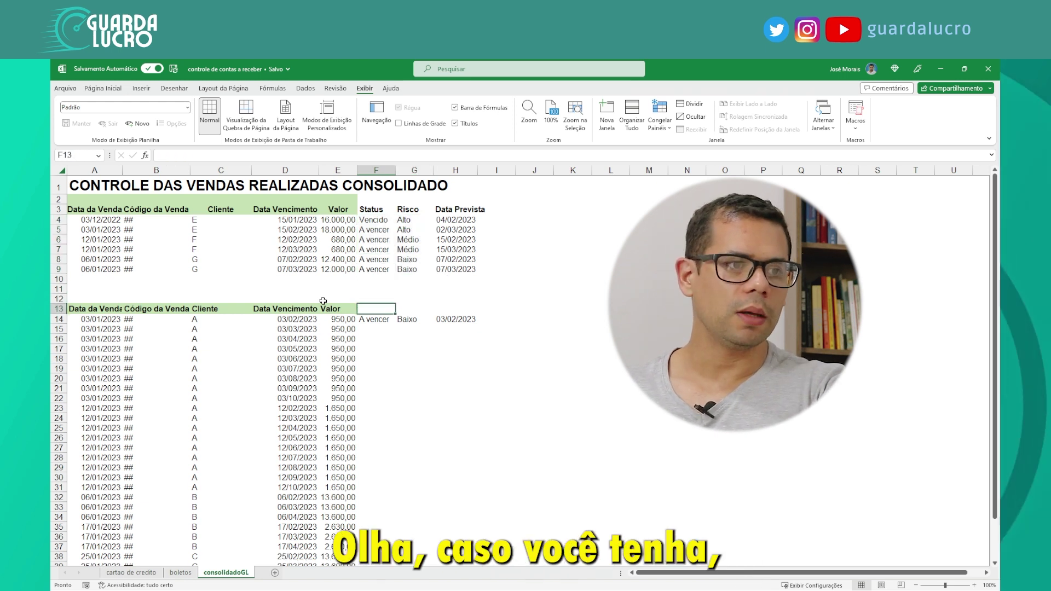
pyautogui.press('Down')
pyautogui.press('Down')
pyautogui.press('Down')
pyautogui.press('Down')
pyautogui.press('Down')
pyautogui.press('Down')
pyautogui.press('Down')
pyautogui.press('Down')
pyautogui.press('Down')
pyautogui.press('Down')
pyautogui.press('Down')
pyautogui.press('Down')
pyautogui.press('Down')
pyautogui.press('Down')
pyautogui.press('Down')
pyautogui.press('Down')
pyautogui.press('Down')
pyautogui.press('Down')
pyautogui.press('Down')
pyautogui.press('Down')
pyautogui.hotkey('shift', 'Right')
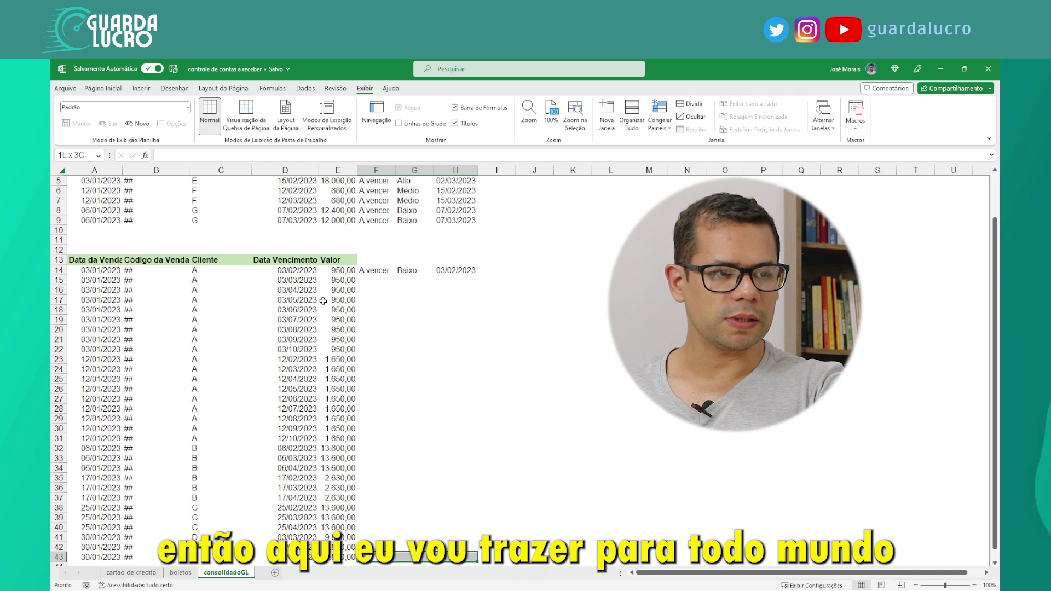
pyautogui.hotkey('ctrl', 'shift', 'Up')
pyautogui.hotkey('ctrl', 'd')
pyautogui.press('Up')
pyautogui.press('Up')
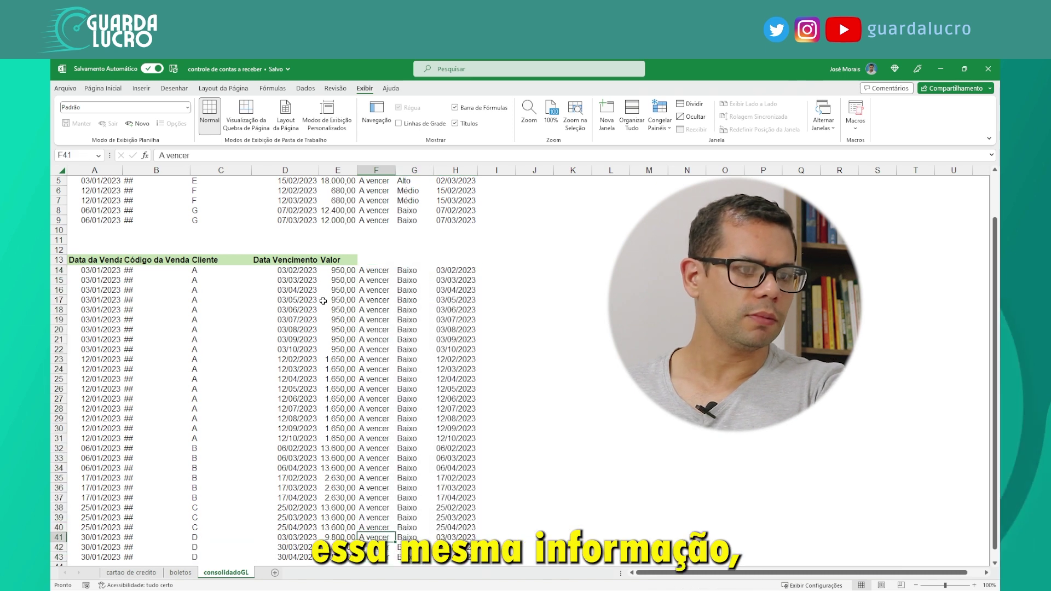
pyautogui.hotkey('ctrl', 'Up')
pyautogui.press('Up')
pyautogui.hotkey('shift', 'space')
pyautogui.hotkey('shift', 'Up')
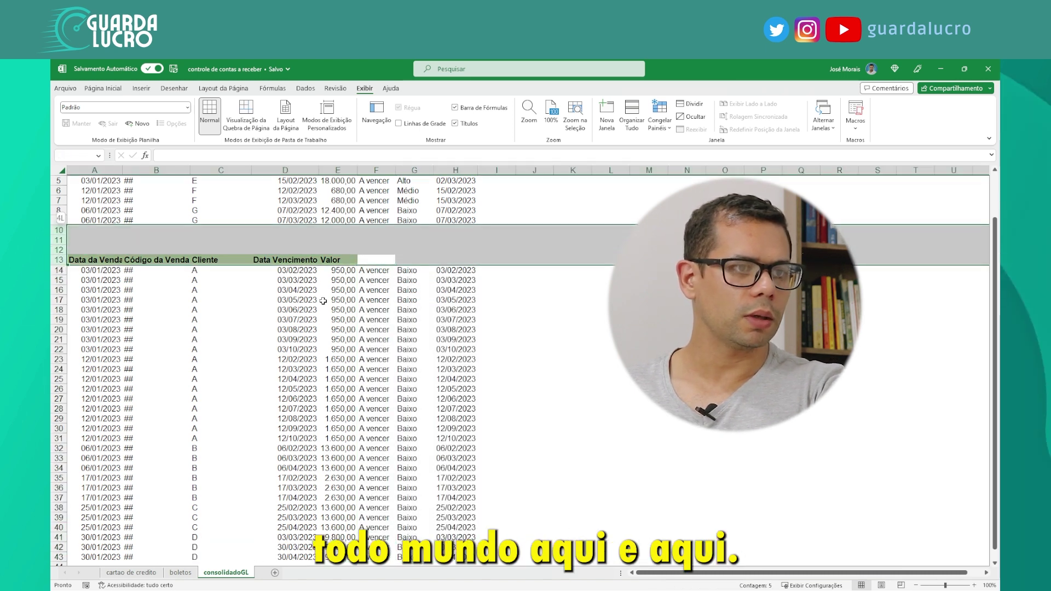
pyautogui.press('Up')
# Add a "Formato" column header in I3, beside the Data Prevista header
pyautogui.hotkey('ctrl', 'Up')
pyautogui.hotkey('ctrl', 'Up')
pyautogui.press('Up')
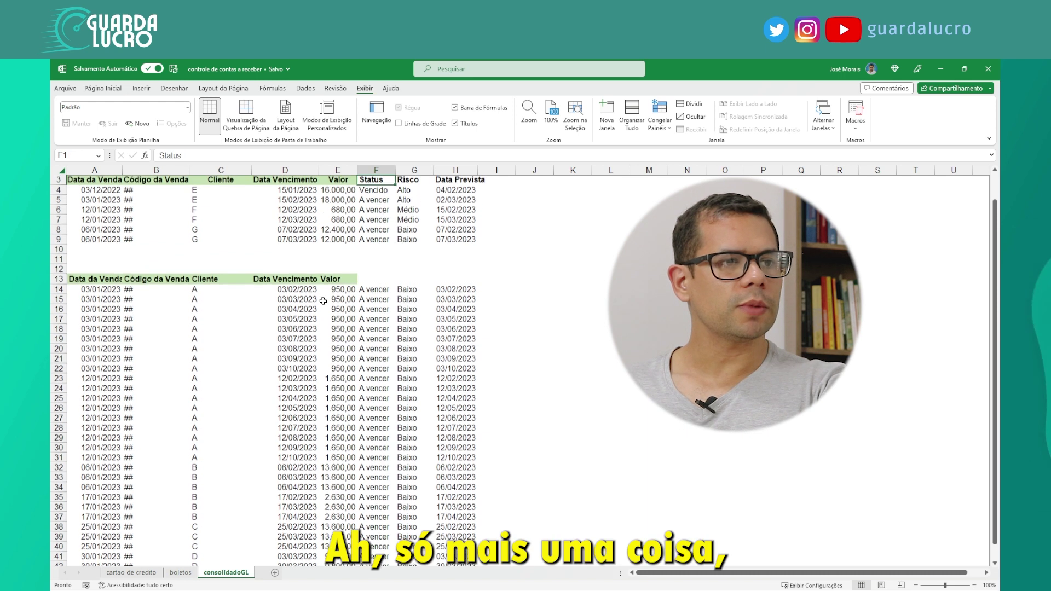
pyautogui.press('Up')
pyautogui.press('Right')
pyautogui.press('Right')
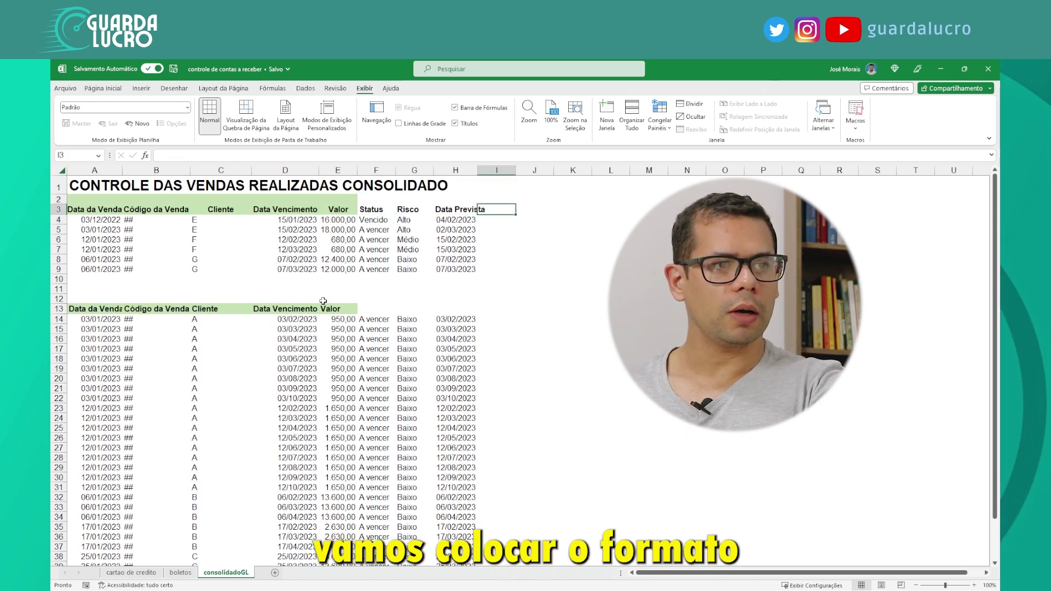
pyautogui.write('F')
pyautogui.write('ormato')
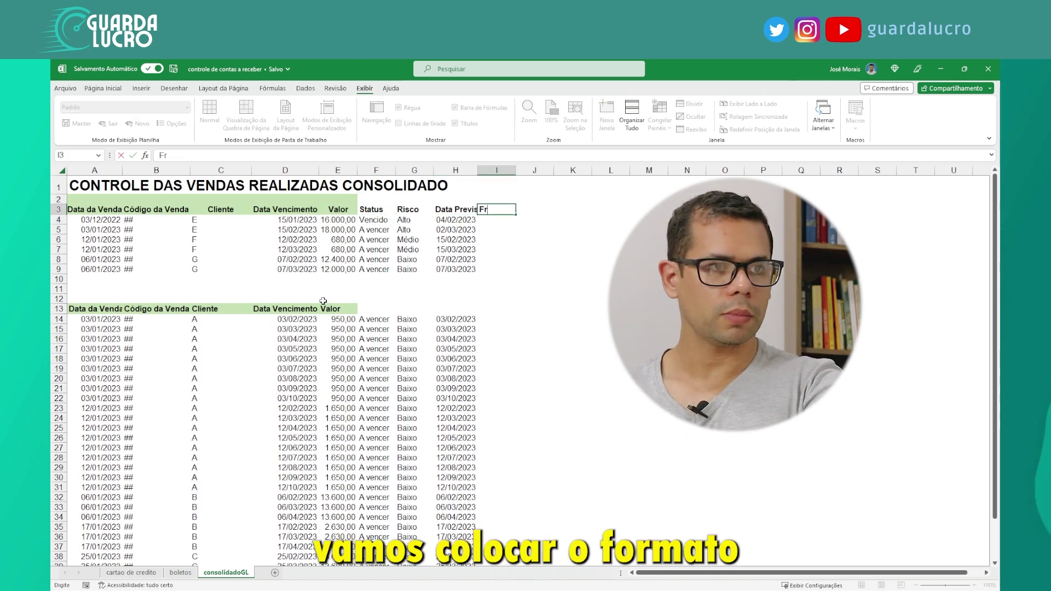
pyautogui.press('Return')
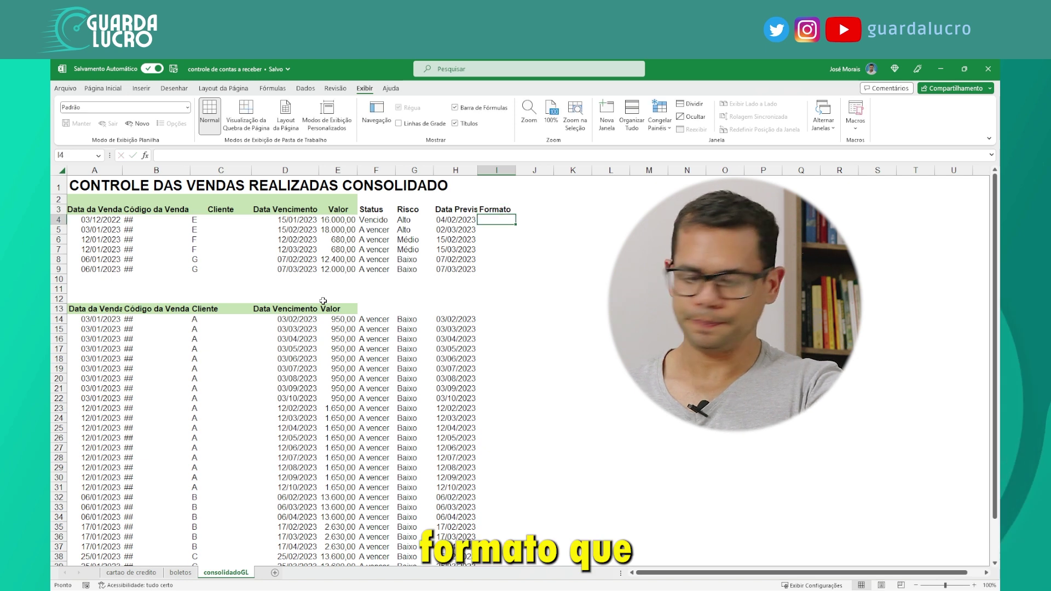
# Enter "Boleto" in I4 and fill it down to I9 for all boleto rows
pyautogui.write('B')
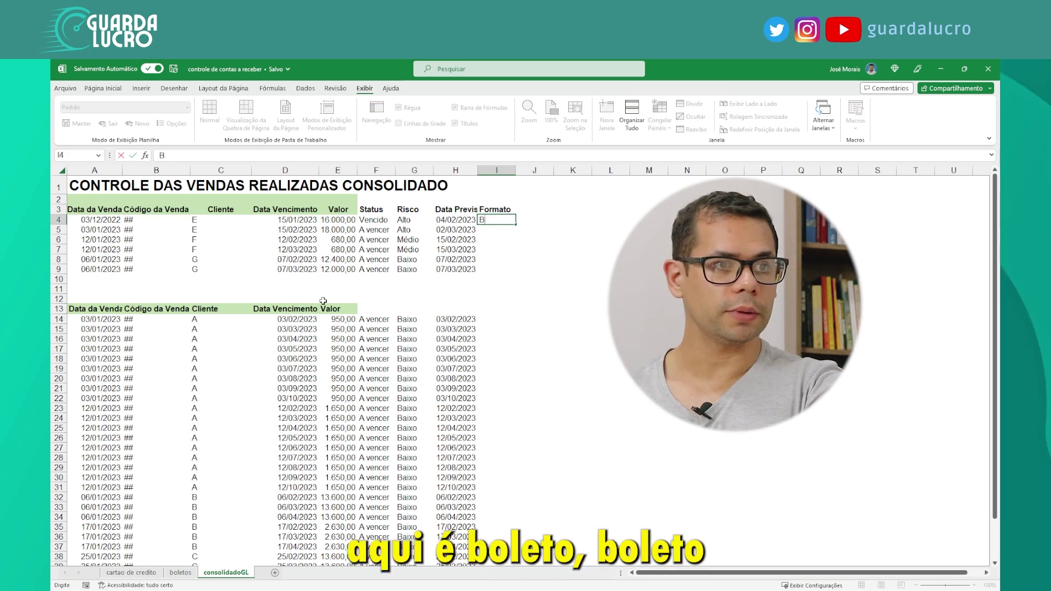
pyautogui.write('oleto')
pyautogui.press('Left')
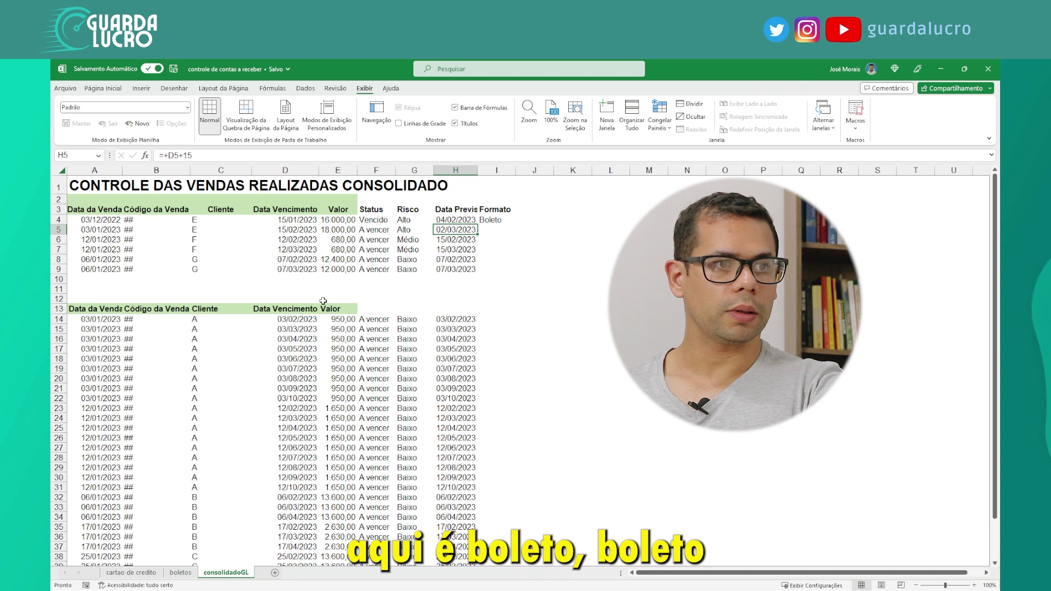
pyautogui.hotkey('ctrl', 'Down')
pyautogui.press('Right')
pyautogui.hotkey('ctrl', 'shift', 'Up')
pyautogui.hotkey('ctrl', 'd')
# Enter "Cartão de Crédito" in I14 and fill it down to I43 for all credit card rows
pyautogui.press('Down')
pyautogui.press('Down')
pyautogui.press('Down')
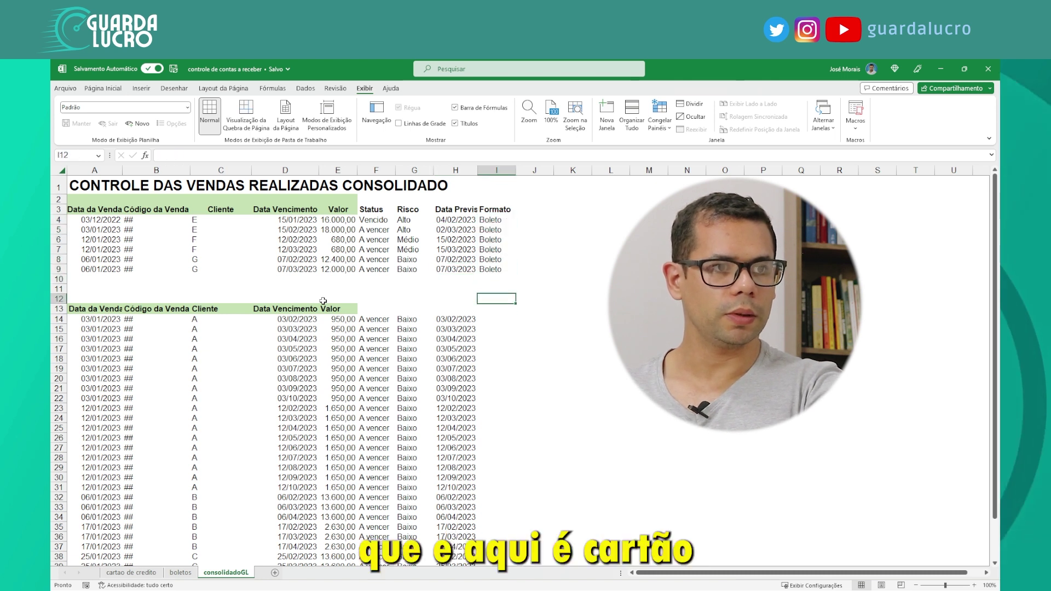
pyautogui.write('Cart')
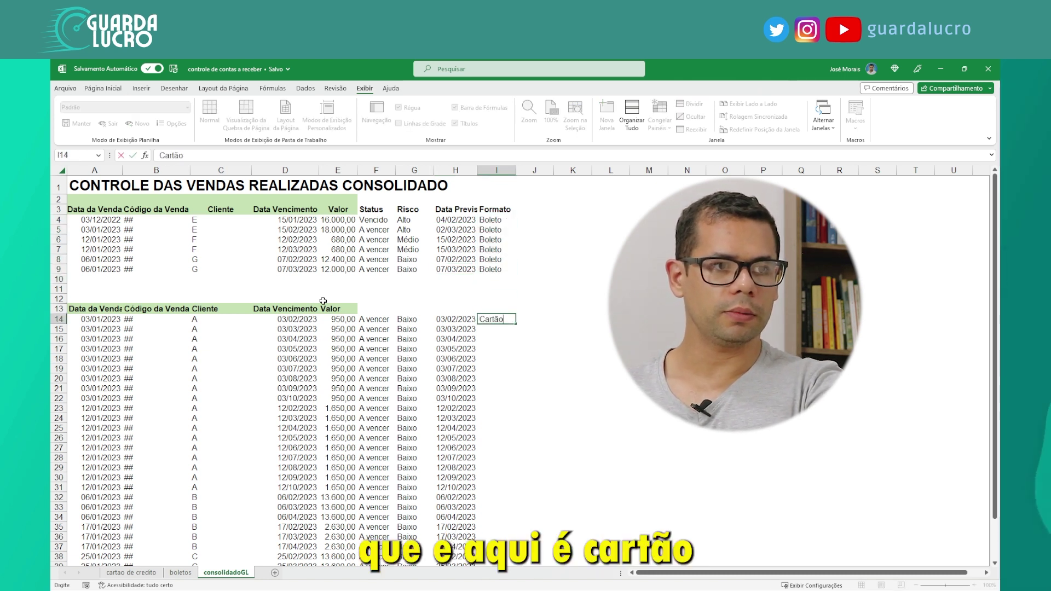
pyautogui.write('ão de Cr')
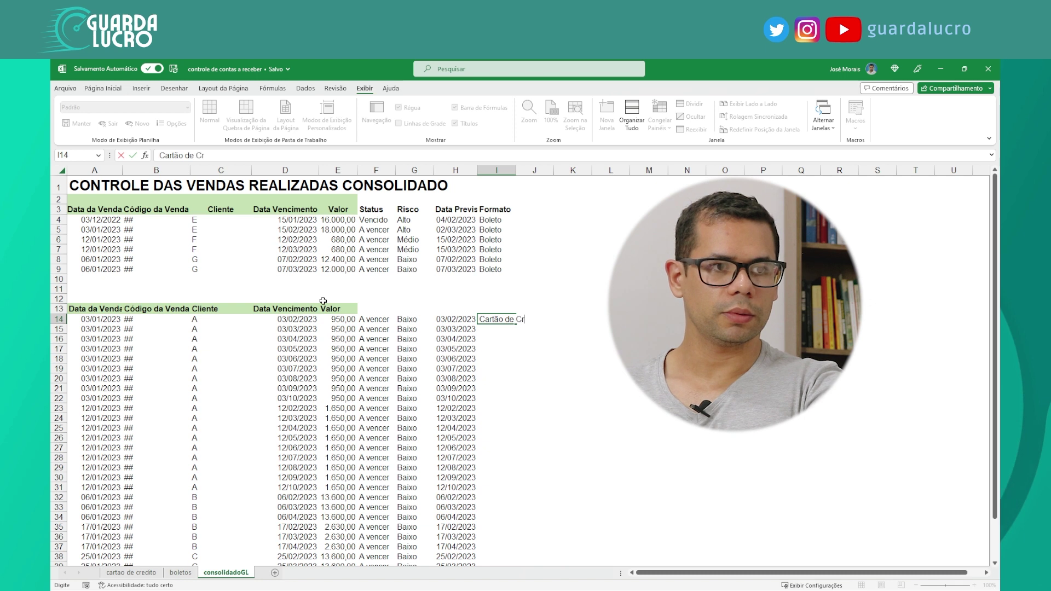
pyautogui.write('e')
pyautogui.write('édito')
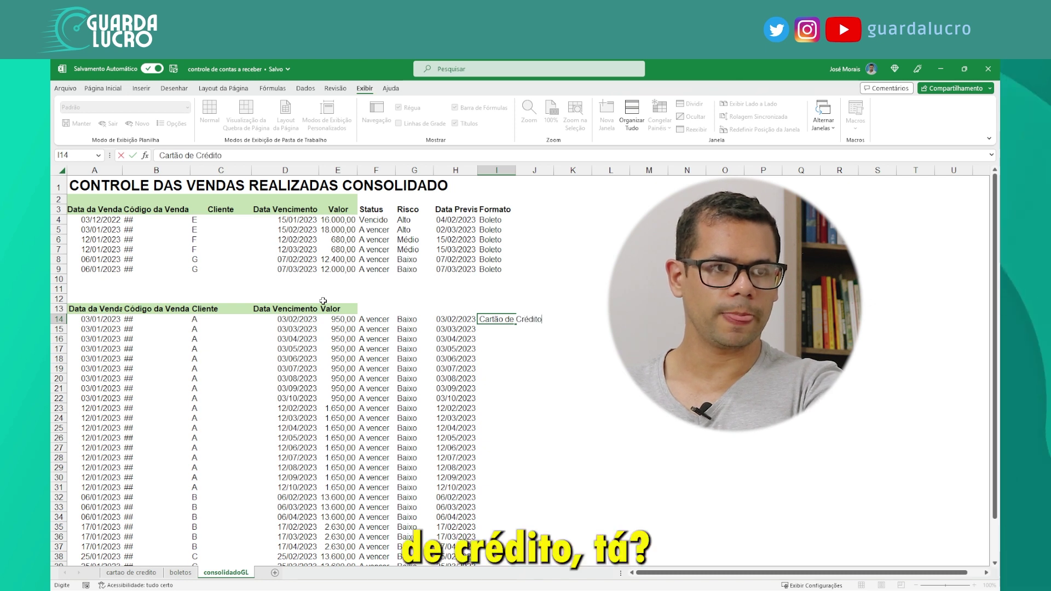
pyautogui.press('Return')
pyautogui.press('Left')
pyautogui.hotkey('ctrl', 'Down')
pyautogui.press('Right')
pyautogui.hotkey('ctrl', 'shift', 'Up')
pyautogui.hotkey('ctrl', 'd')
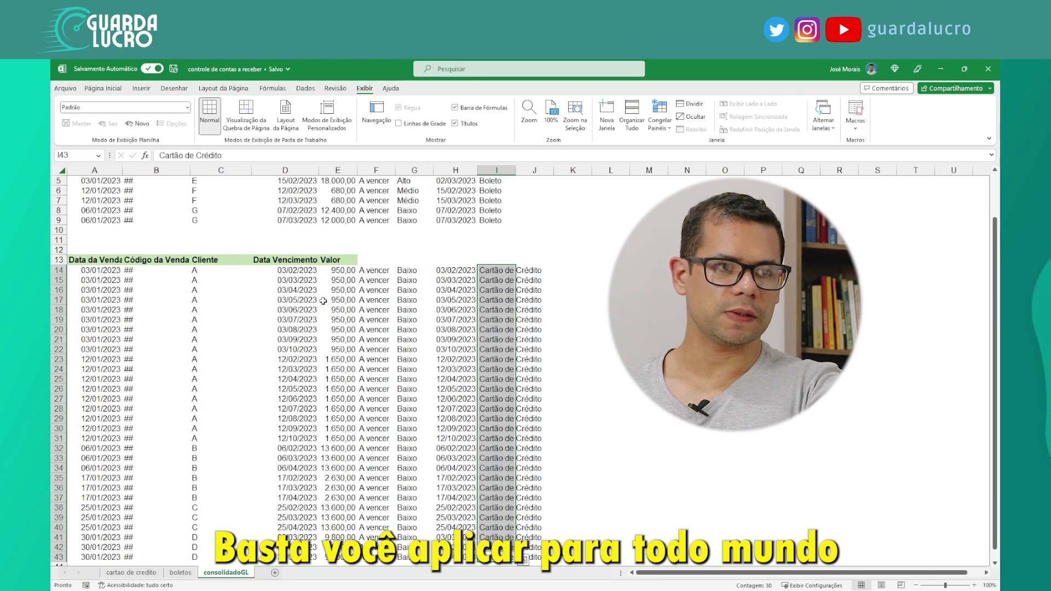
# Delete rows 10 to 13, the blank rows and repeated header between the boleto and credit card data
pyautogui.hotkey('ctrl', 'Up')
pyautogui.hotkey('ctrl', 'Up')
pyautogui.hotkey('ctrl', 'Up')
pyautogui.hotkey('ctrl', 'Up')
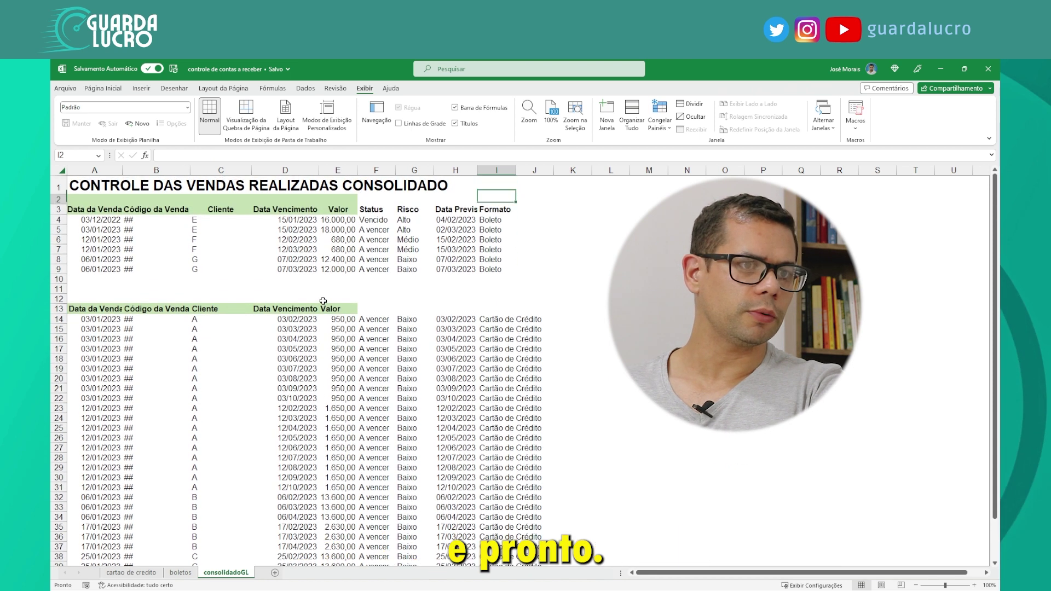
pyautogui.press('Down')
pyautogui.press('Down')
pyautogui.press('Down')
pyautogui.press('Down')
pyautogui.press('Down')
pyautogui.press('Down')
pyautogui.press('Down')
pyautogui.hotkey('shift', 'space')
pyautogui.hotkey('shift', 'Down')
pyautogui.hotkey('shift', 'Down')
pyautogui.hotkey('shift', 'Down')
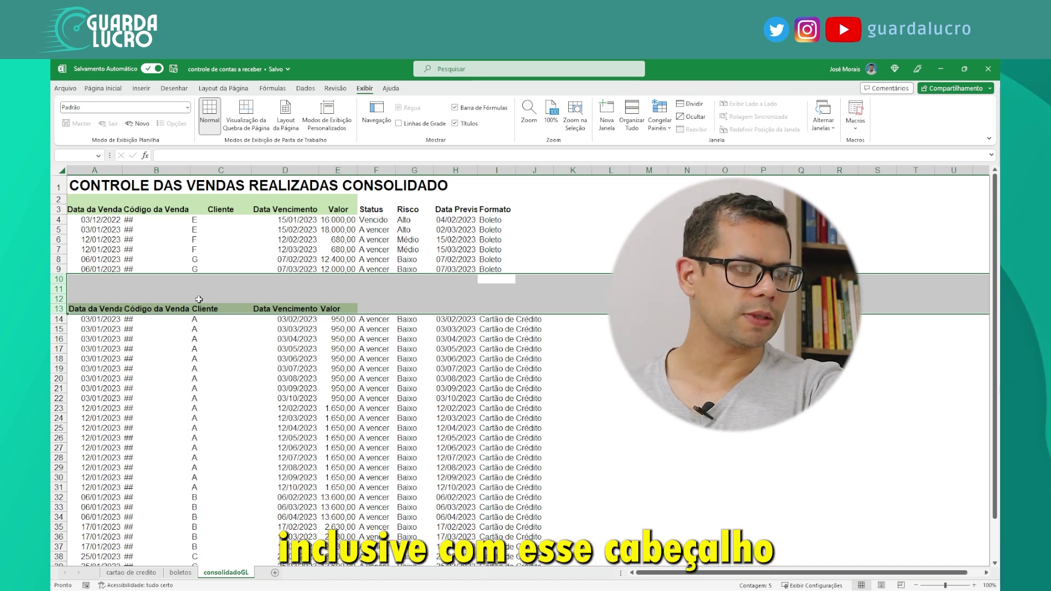
pyautogui.hotkey('ctrl', '-')
# Review the merged table's headers and its Data da Venda, Código da Venda and Cliente columns down to the last row
pyautogui.press('Up')
pyautogui.press('Up')
pyautogui.press('Up')
pyautogui.press('Up')
pyautogui.press('Up')
pyautogui.press('Up')
pyautogui.press('Up')
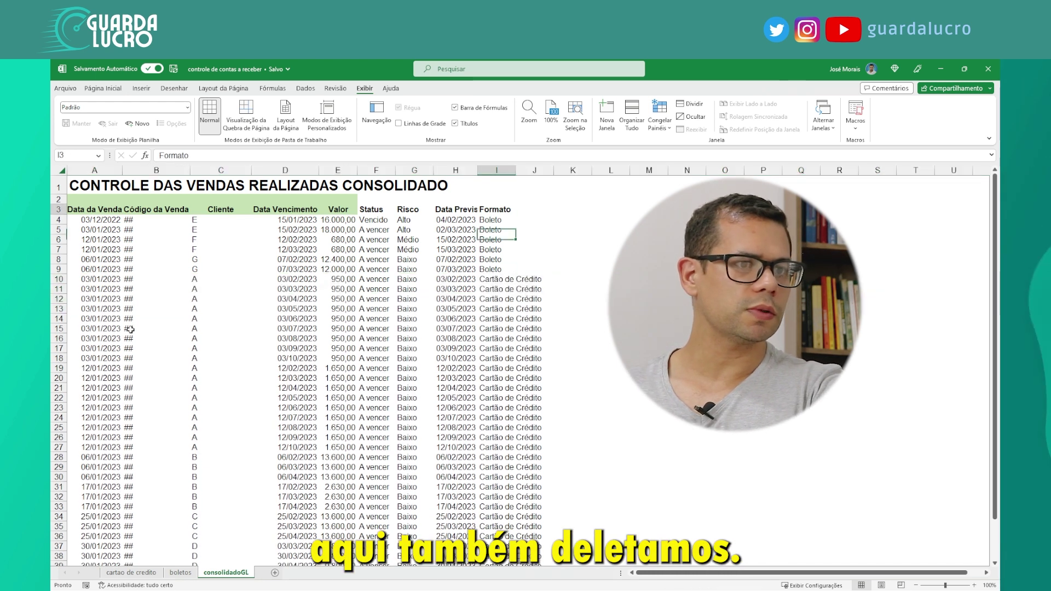
pyautogui.press('Right')
pyautogui.press('Right')
pyautogui.press('Right')
pyautogui.press('Right')
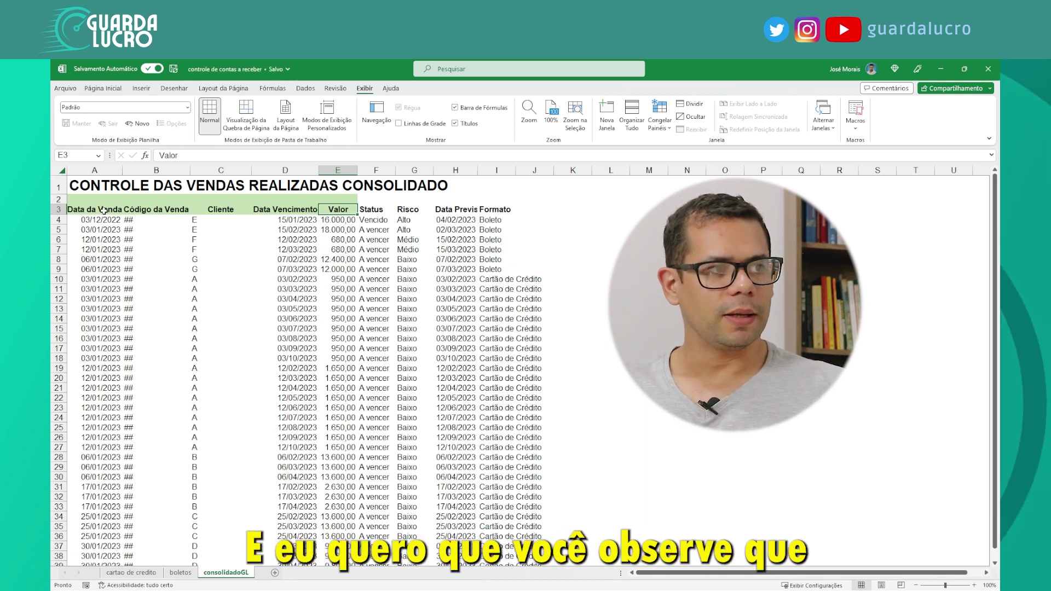
pyautogui.moveTo(102, 219); pyautogui.dragTo(91, 550)
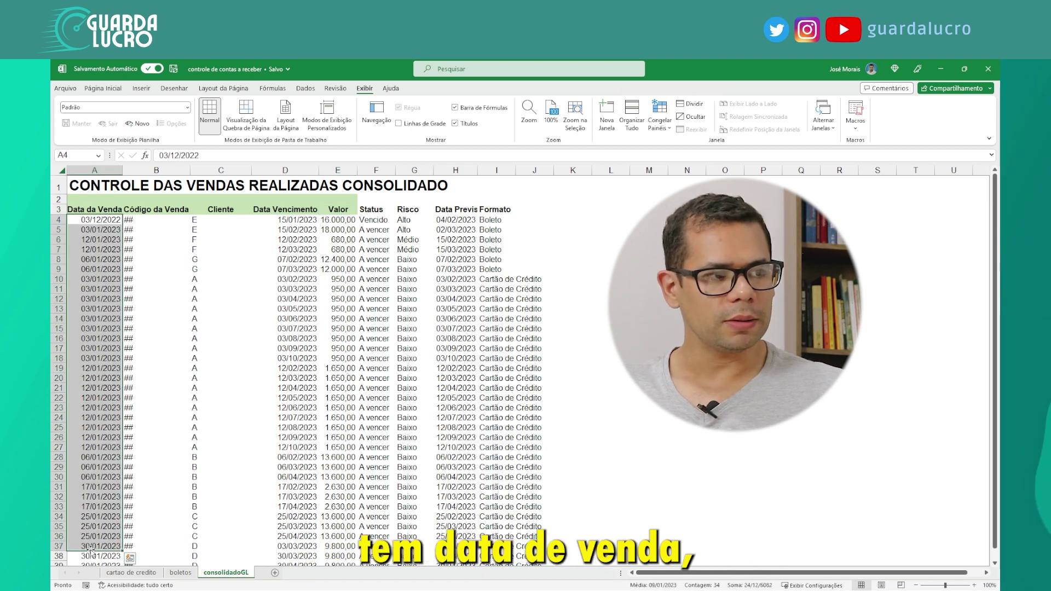
pyautogui.moveTo(185, 222); pyautogui.dragTo(189, 449)
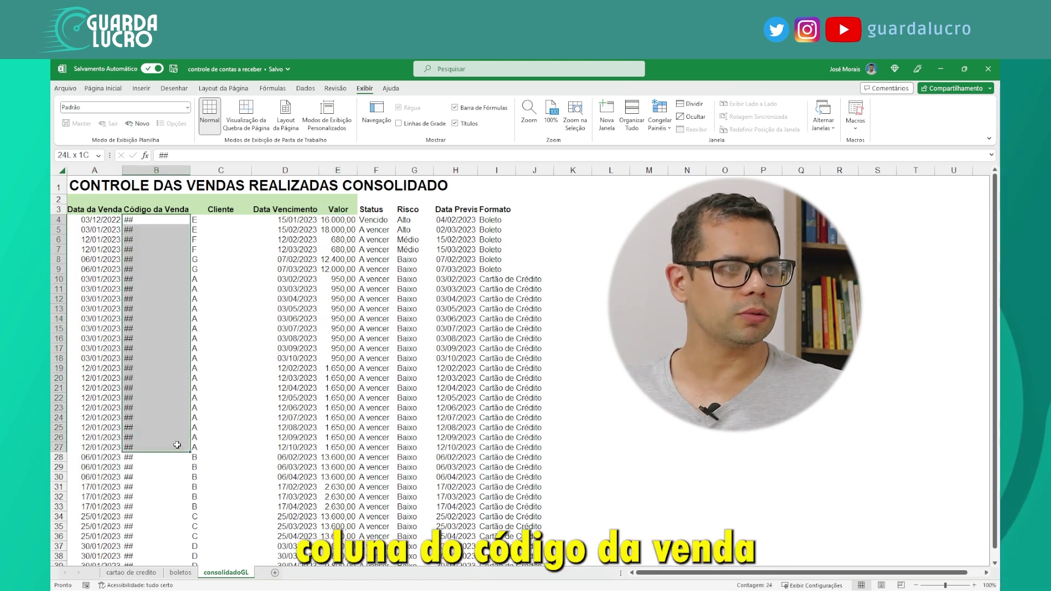
pyautogui.moveTo(219, 220); pyautogui.dragTo(219, 269)
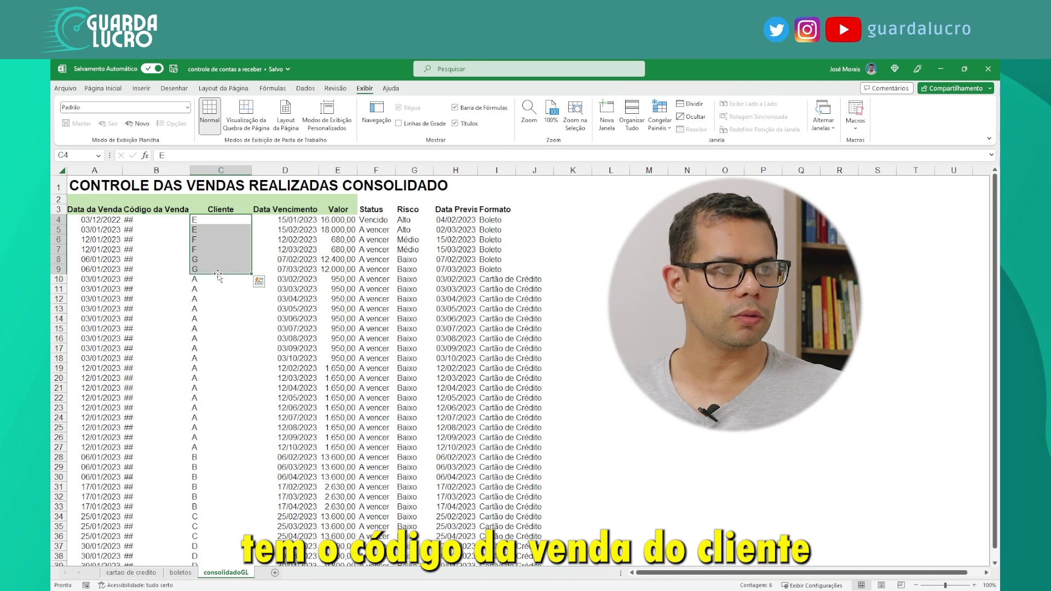
pyautogui.scroll(-3, 329, 301)
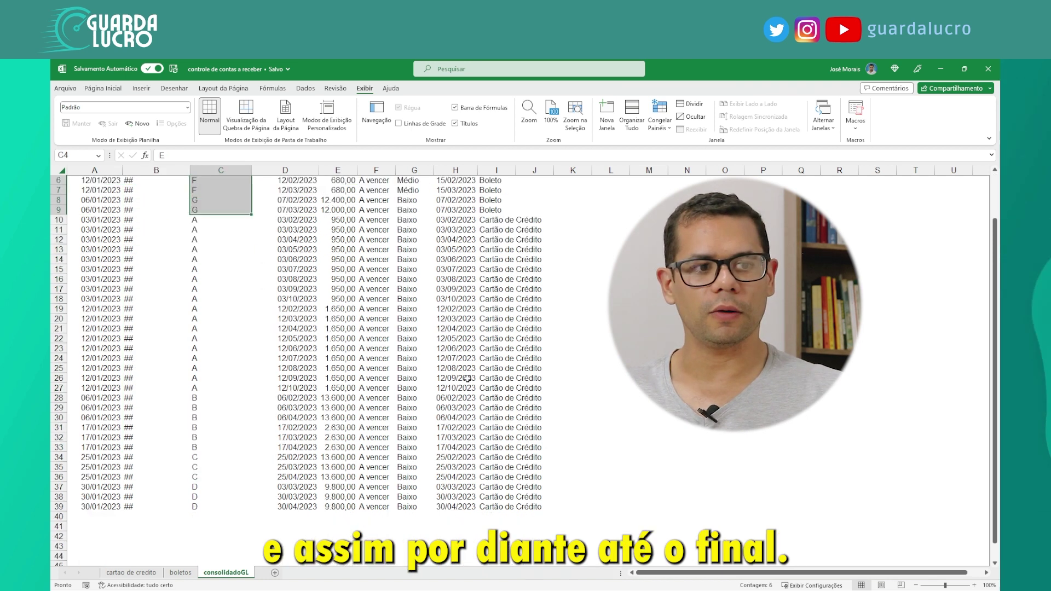
pyautogui.scroll(3, 219, 298)
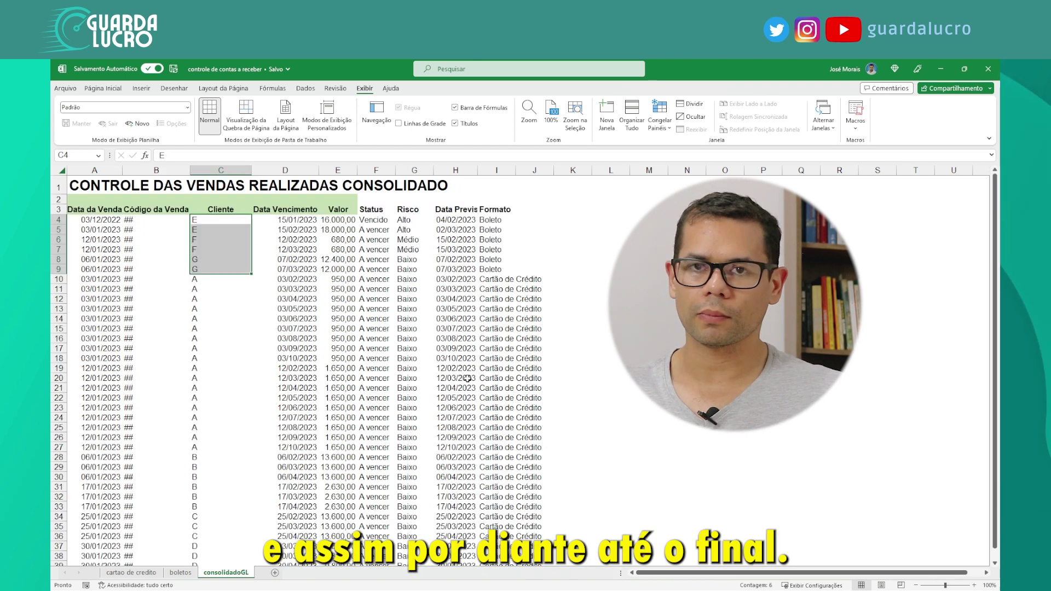
pyautogui.click(105, 208)
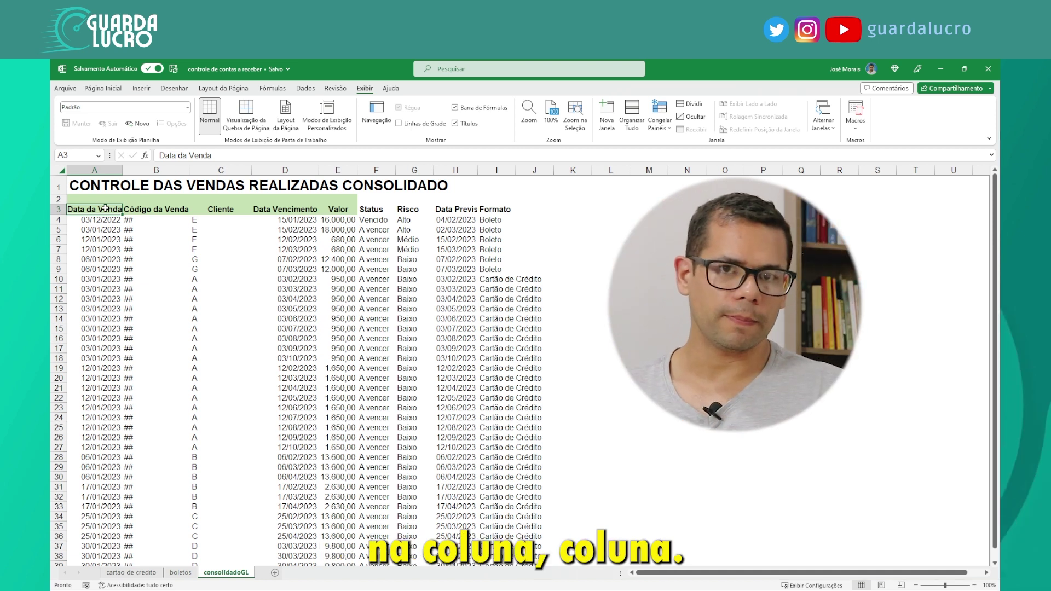
pyautogui.press('Down')
pyautogui.press('Down')
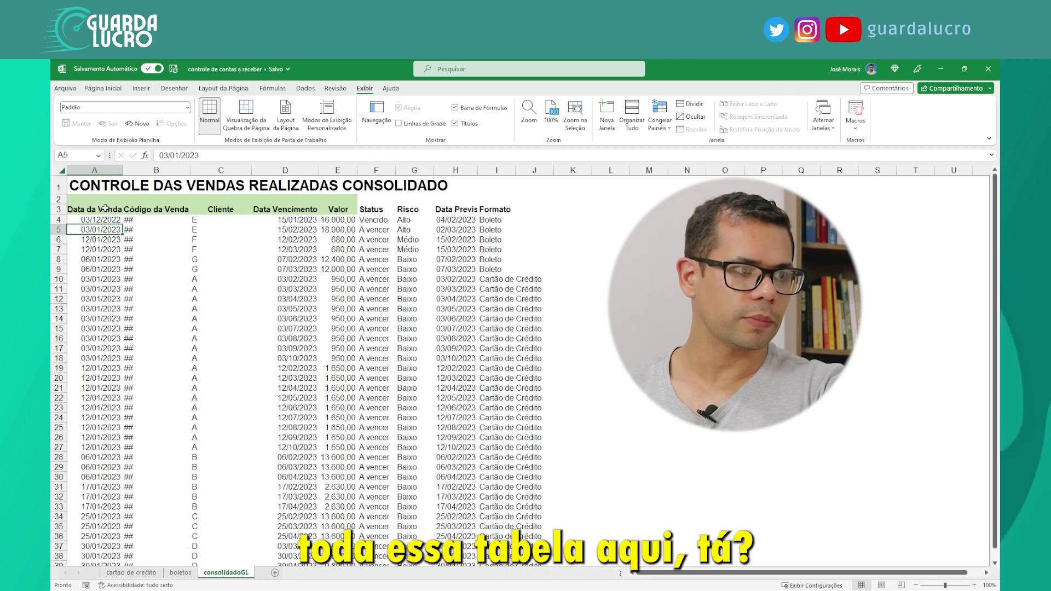
# Select the whole consolidated table A3:I39 and insert a pivot table based on it in a new worksheet
pyautogui.click(90, 208)
pyautogui.moveTo(91, 208); pyautogui.dragTo(550, 539)
pyautogui.click(361, 398)
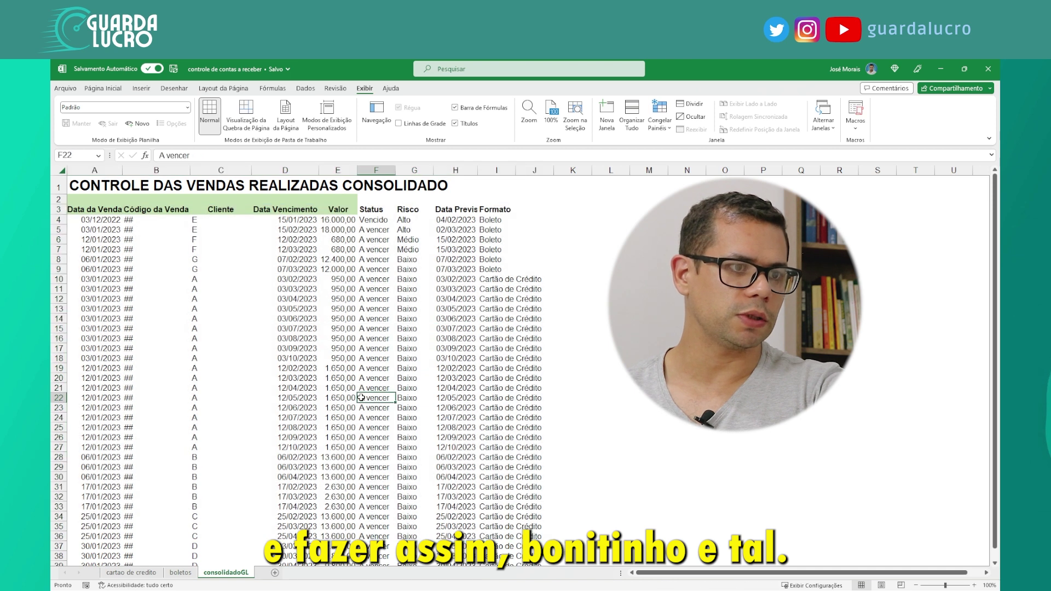
pyautogui.hotkey('ctrl', 'shift', 'space')
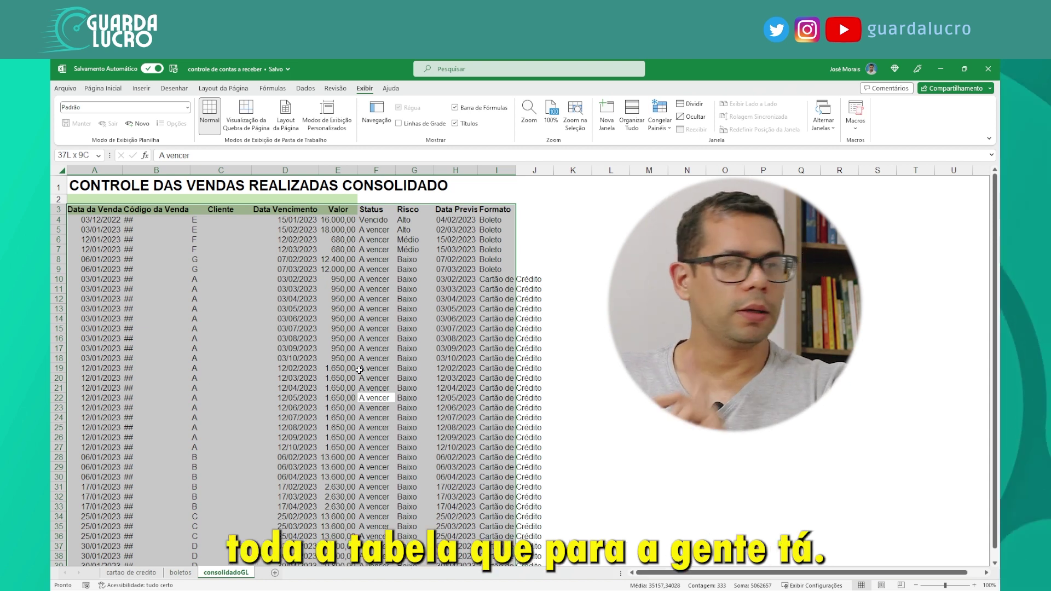
pyautogui.click(140, 88)
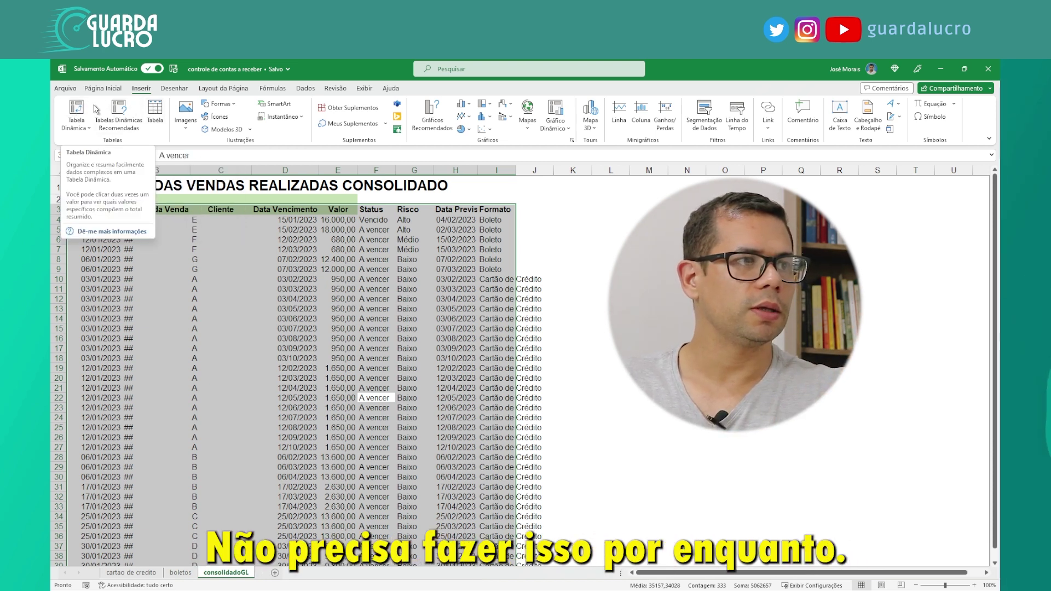
pyautogui.click(78, 112)
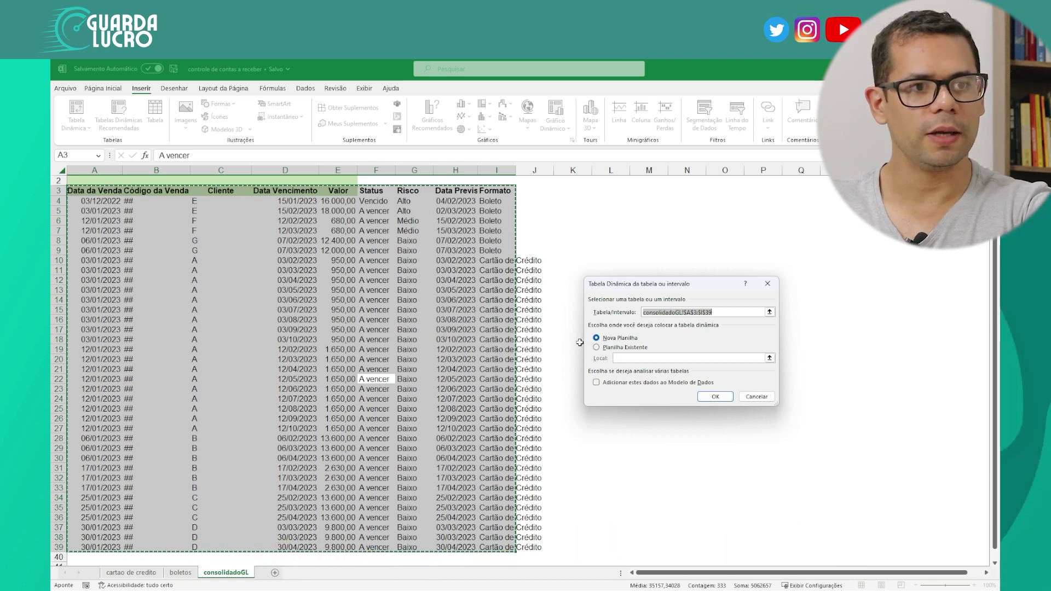
pyautogui.click(711, 397)
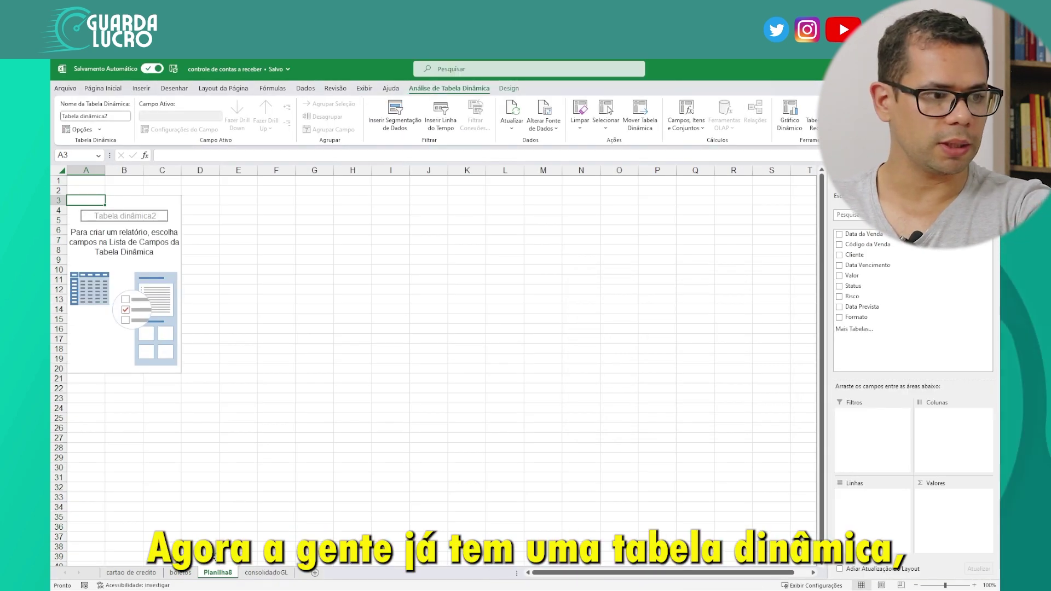
# Rename the new pivot table sheet as "tab dinamica"
pyautogui.doubleClick(218, 572)
pyautogui.write('tab')
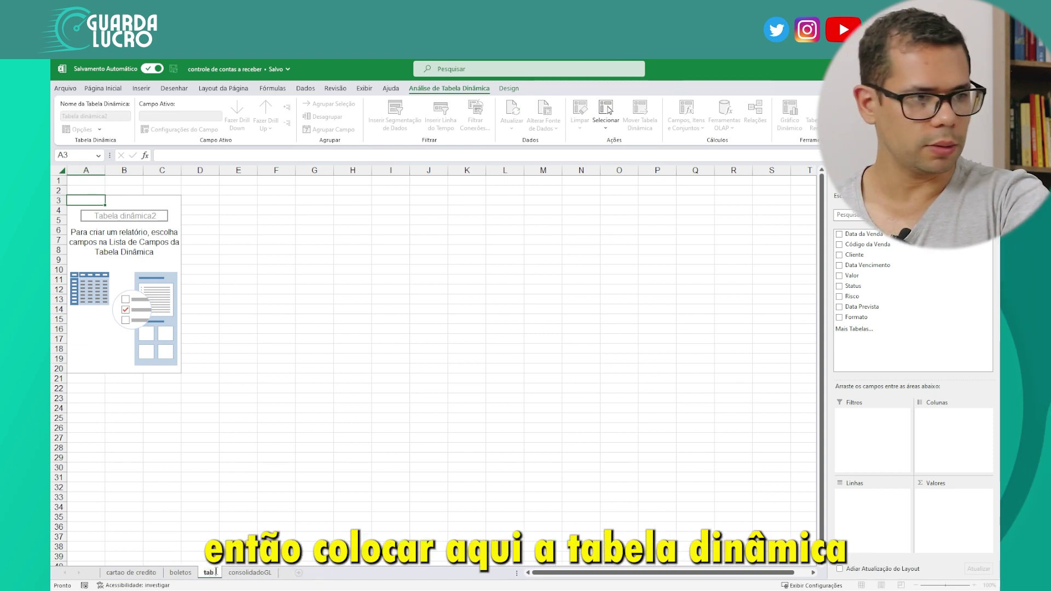
pyautogui.write(' dinamica')
pyautogui.press('Return')
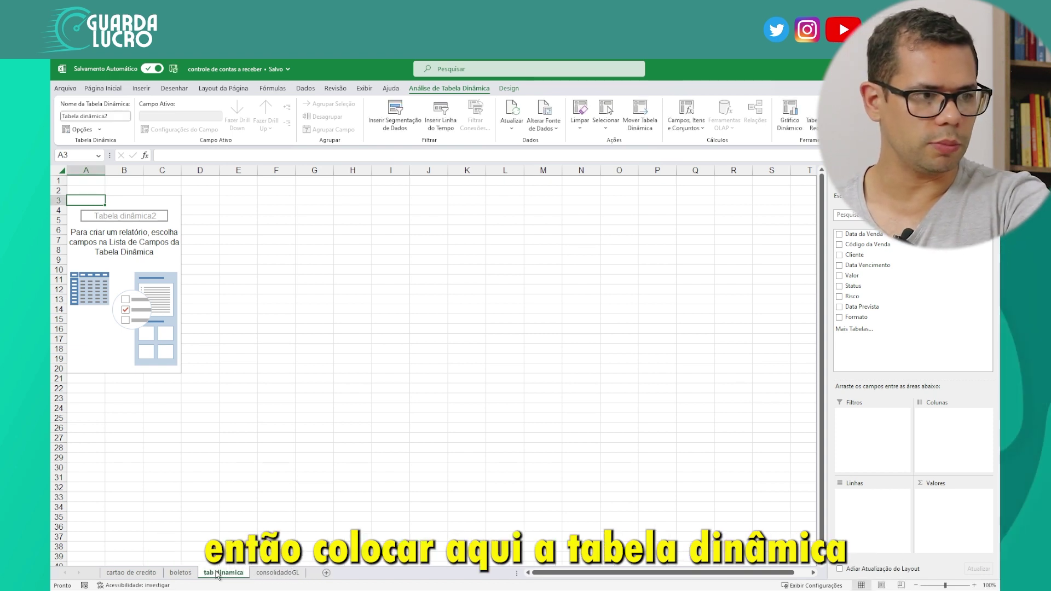
# Hide the gridlines on the tab dinamica sheet and select a cell inside the empty pivot table
pyautogui.click(364, 88)
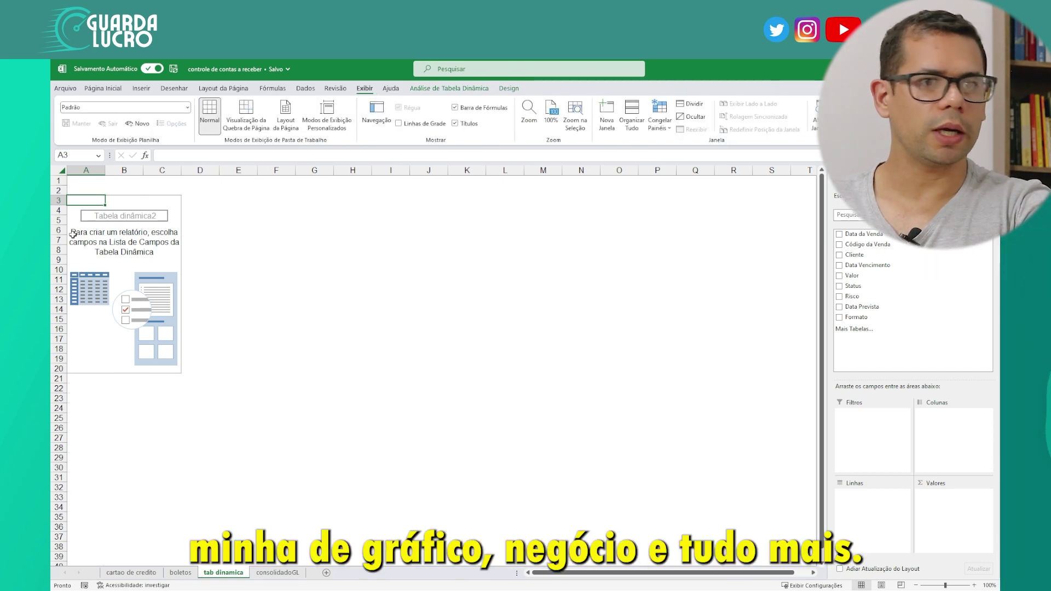
pyautogui.click(103, 181)
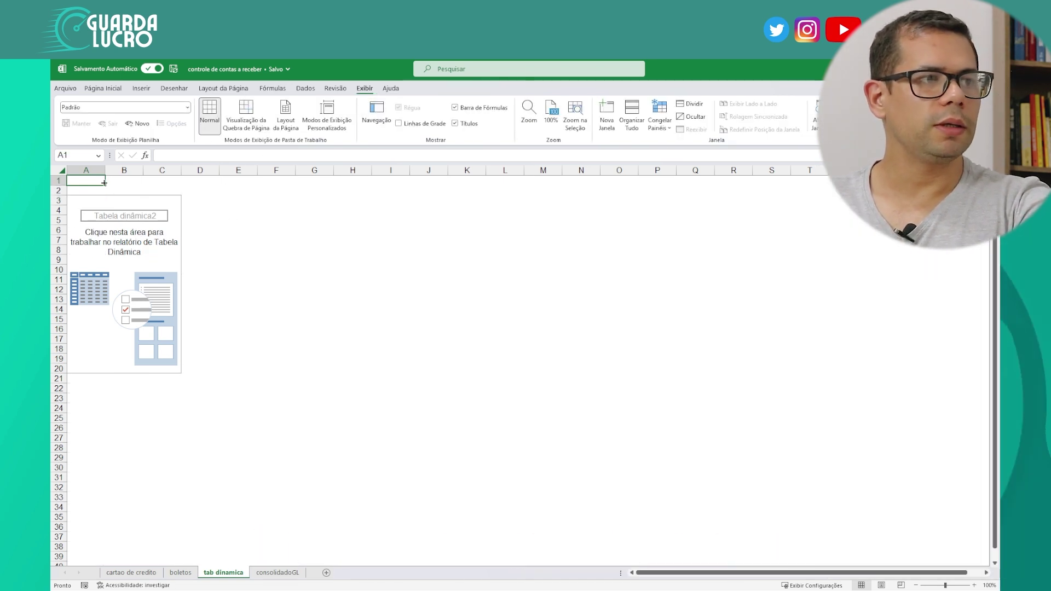
pyautogui.click(103, 260)
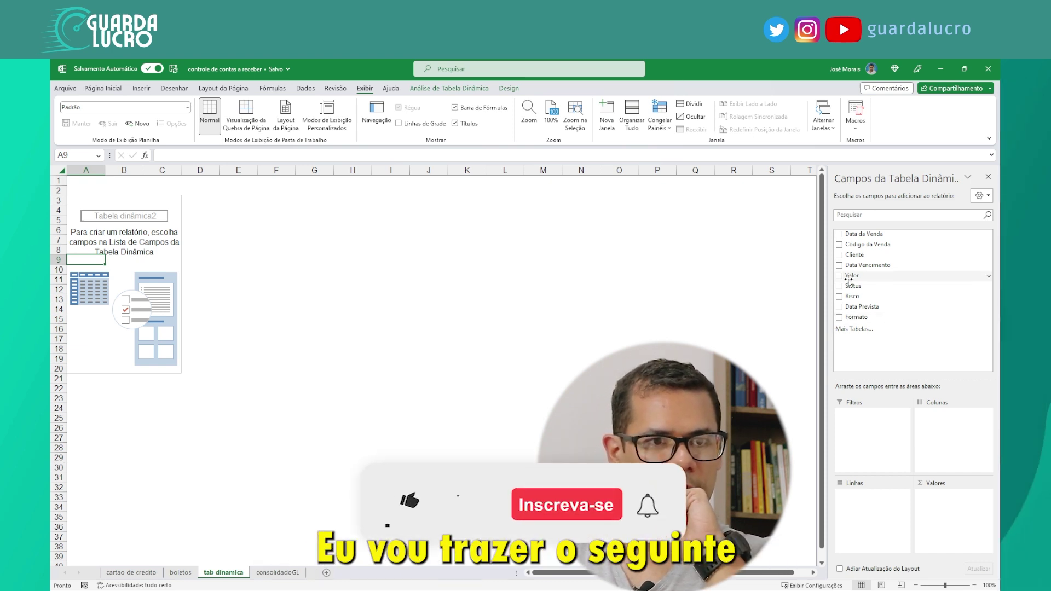
# Build the pivot table with the sum of Valor as values and Cliente as rows
pyautogui.moveTo(851, 276); pyautogui.dragTo(901, 376)
pyautogui.moveTo(949, 512); pyautogui.dragTo(951, 513)
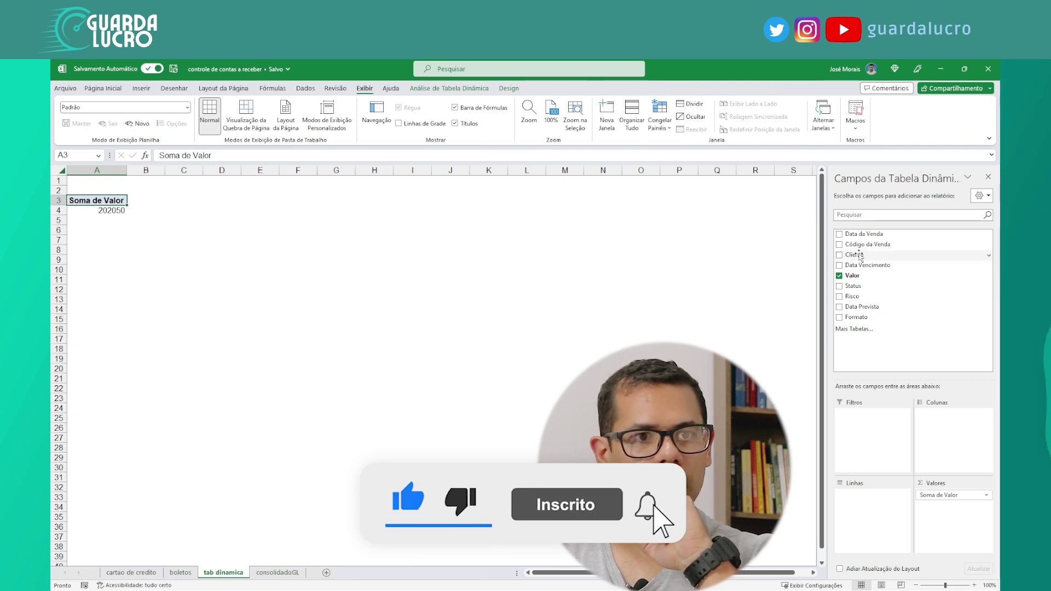
pyautogui.moveTo(859, 256); pyautogui.dragTo(858, 275)
pyautogui.moveTo(876, 502); pyautogui.dragTo(875, 510)
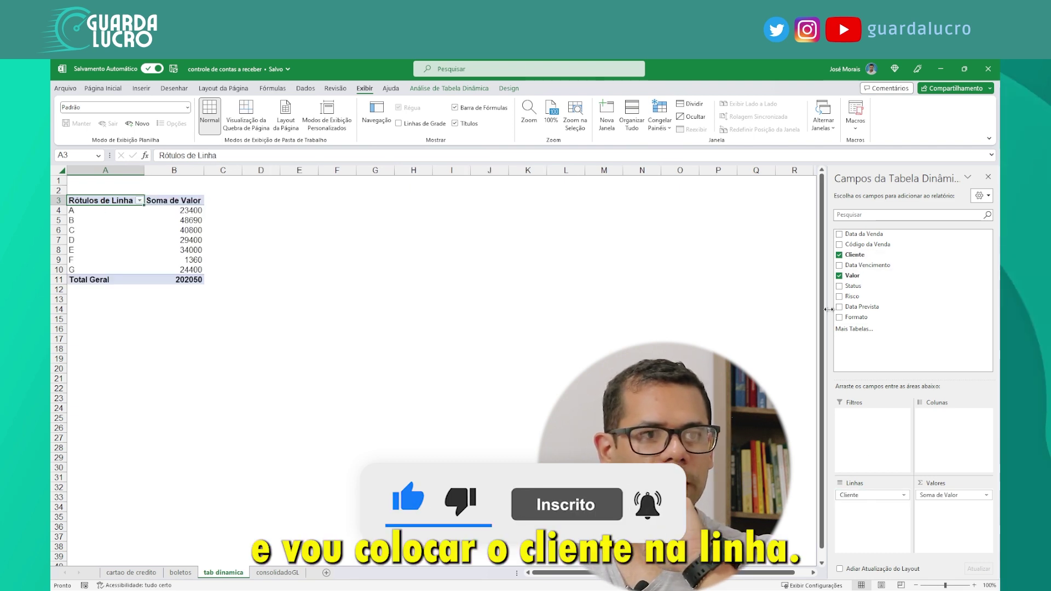
pyautogui.moveTo(93, 220); pyautogui.dragTo(93, 279)
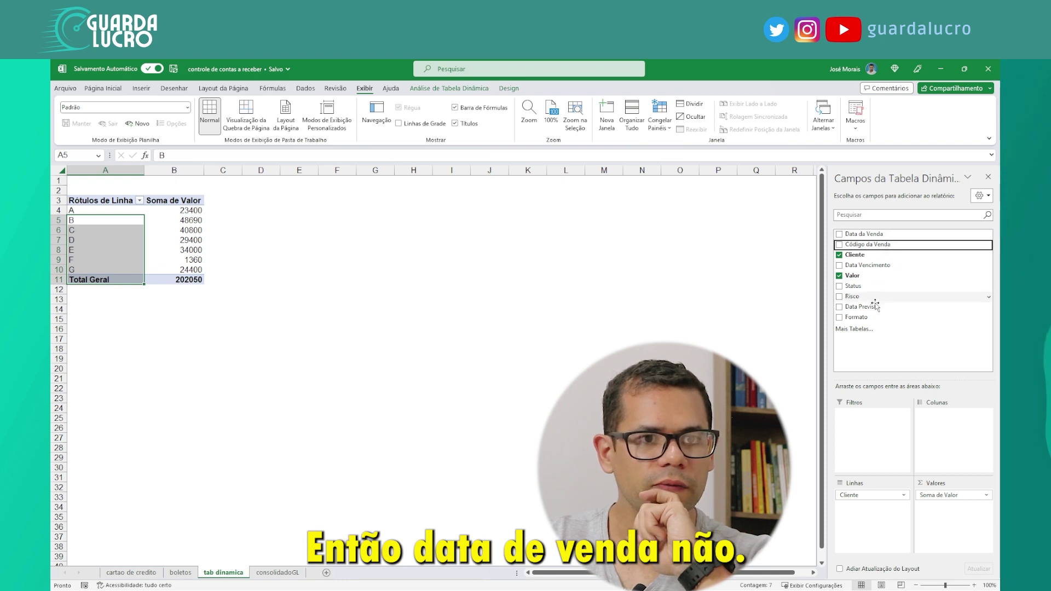
# Place Data Prevista in the pivot table's columns and check the monthly amounts and grand total per client
pyautogui.moveTo(874, 309); pyautogui.dragTo(957, 431)
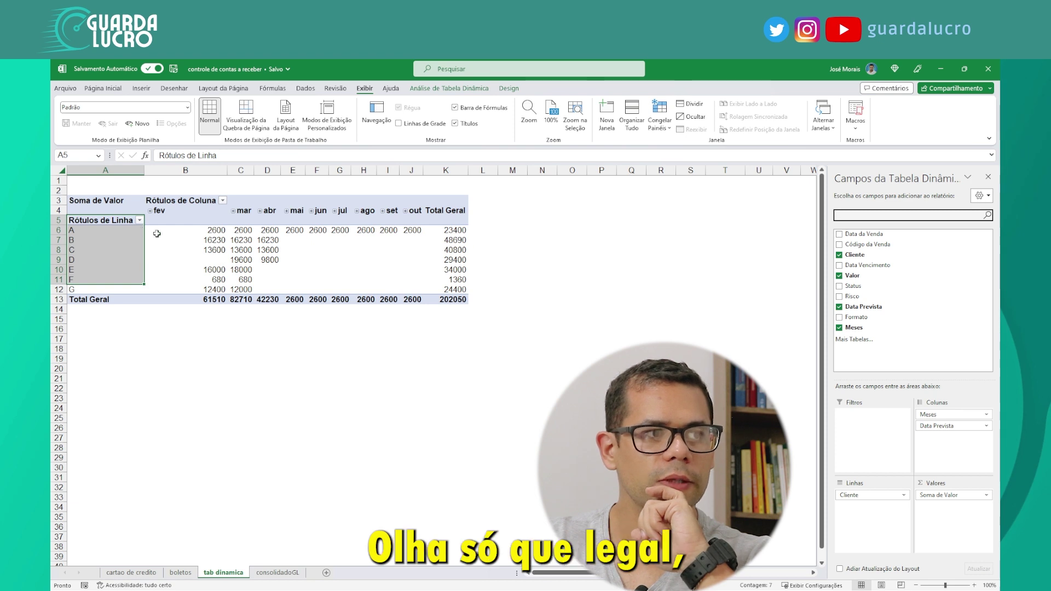
pyautogui.moveTo(168, 230); pyautogui.dragTo(431, 237)
pyautogui.click(443, 271)
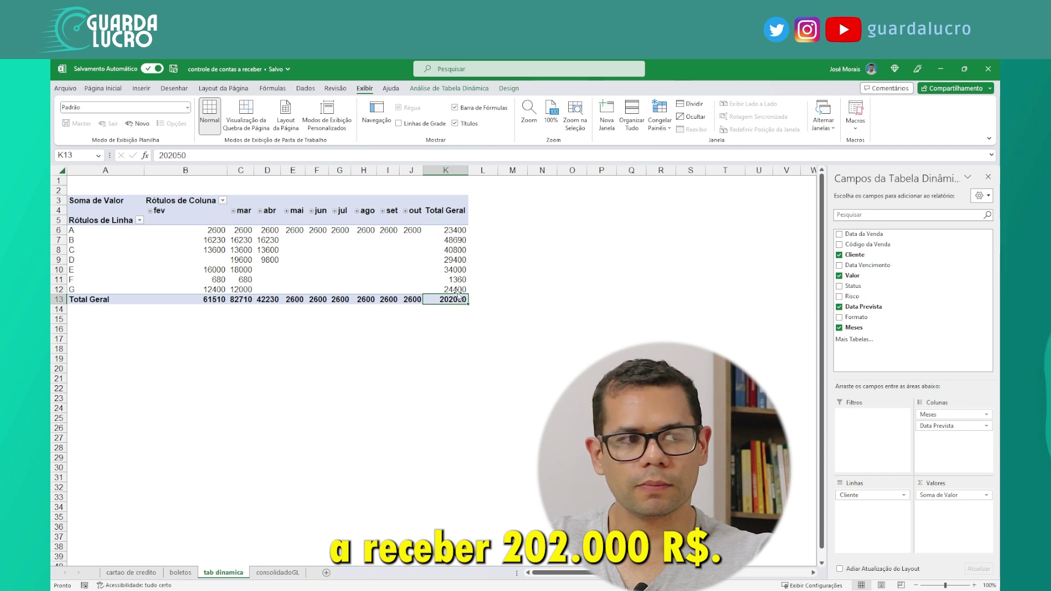
pyautogui.moveTo(188, 233); pyautogui.dragTo(193, 282)
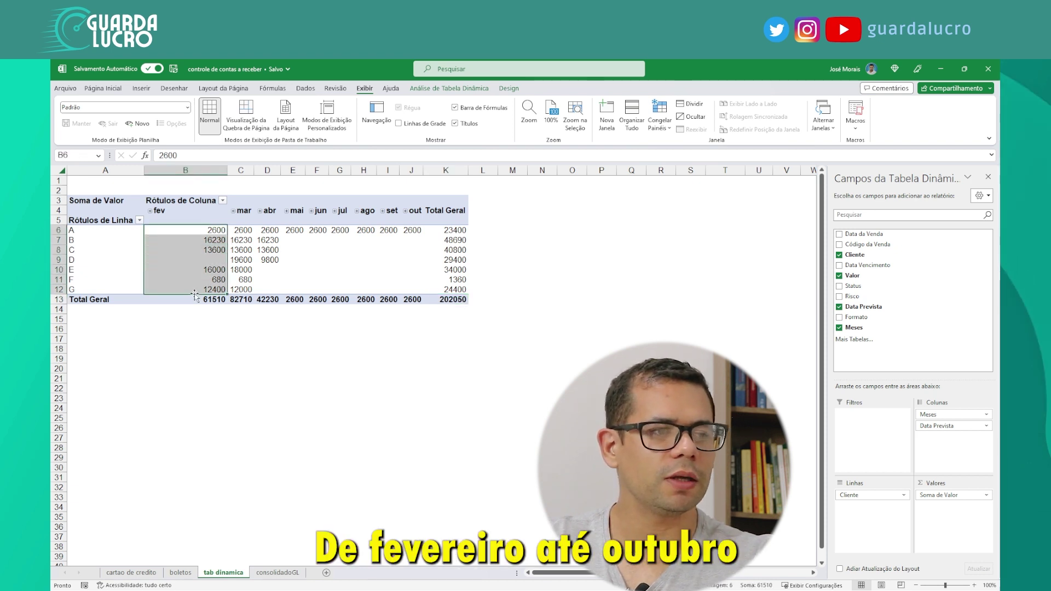
pyautogui.moveTo(421, 229); pyautogui.dragTo(412, 281)
# Add Formato, Risco and Status as report filters of the pivot table
pyautogui.moveTo(856, 318); pyautogui.dragTo(861, 371)
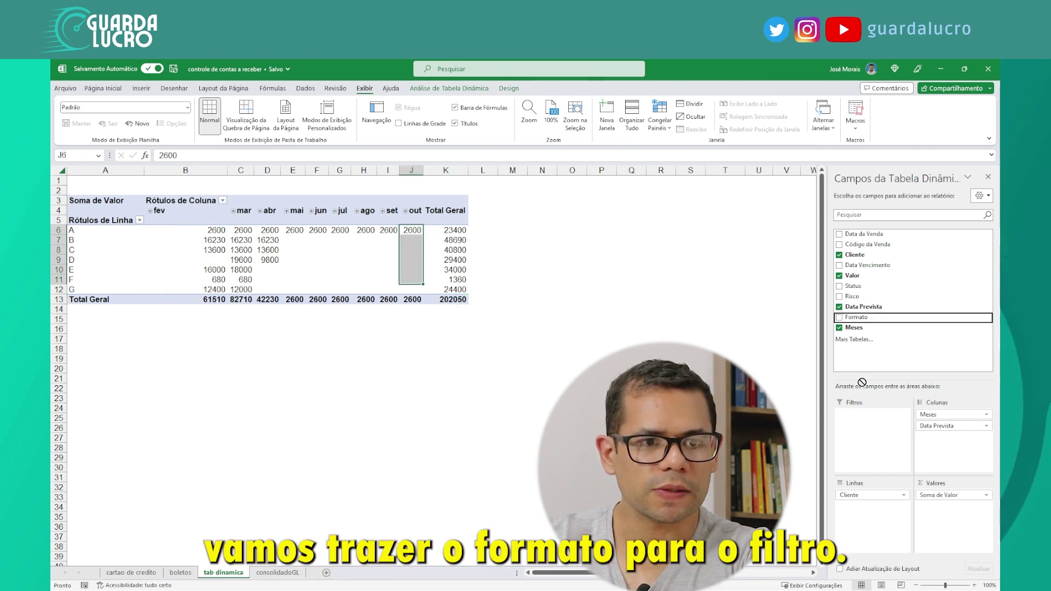
pyautogui.moveTo(864, 432); pyautogui.dragTo(865, 431)
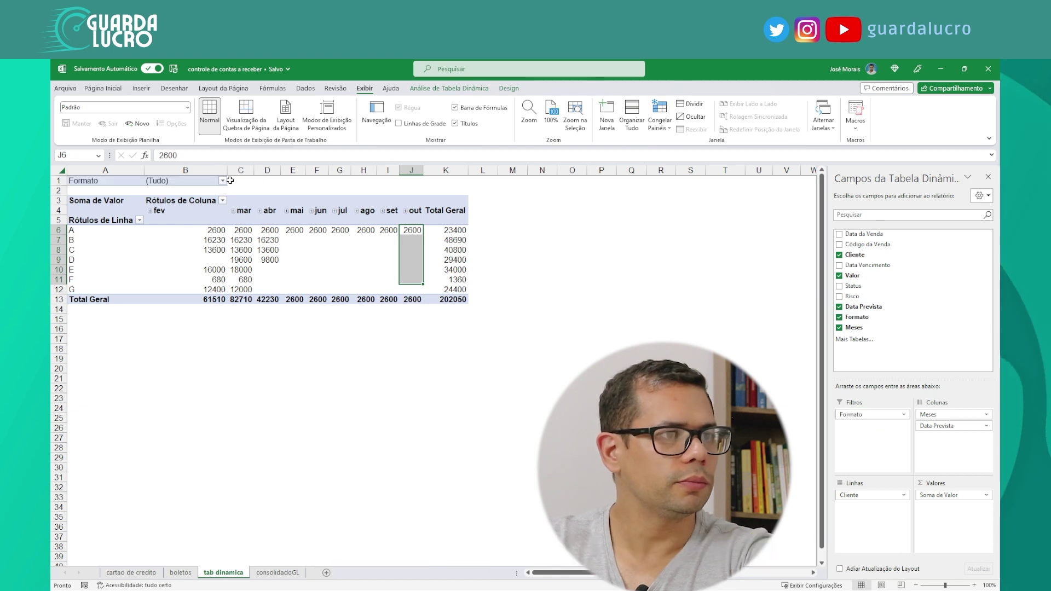
pyautogui.click(324, 245)
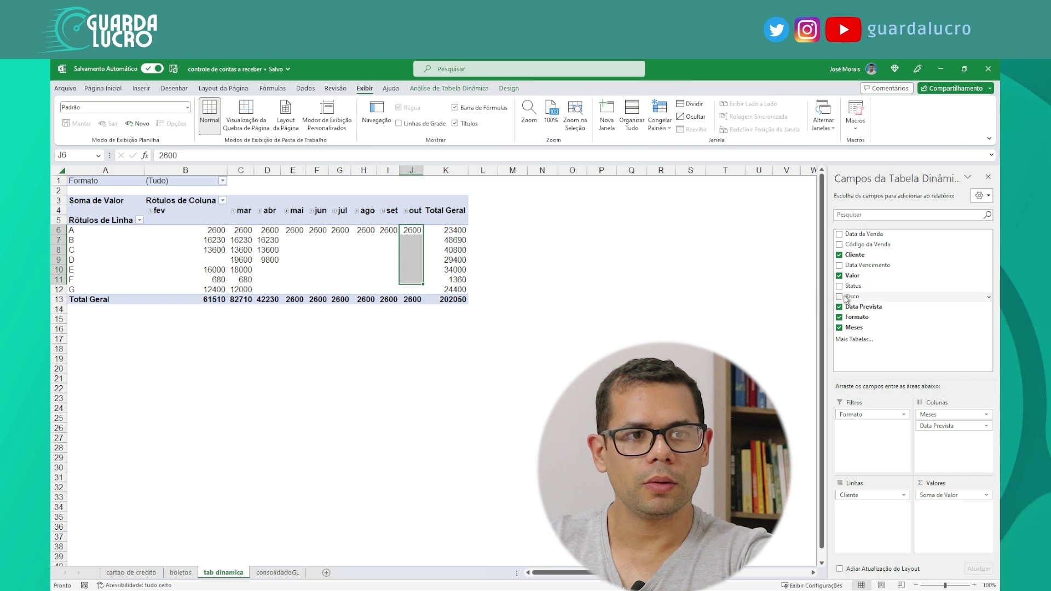
pyautogui.moveTo(848, 296); pyautogui.dragTo(870, 426)
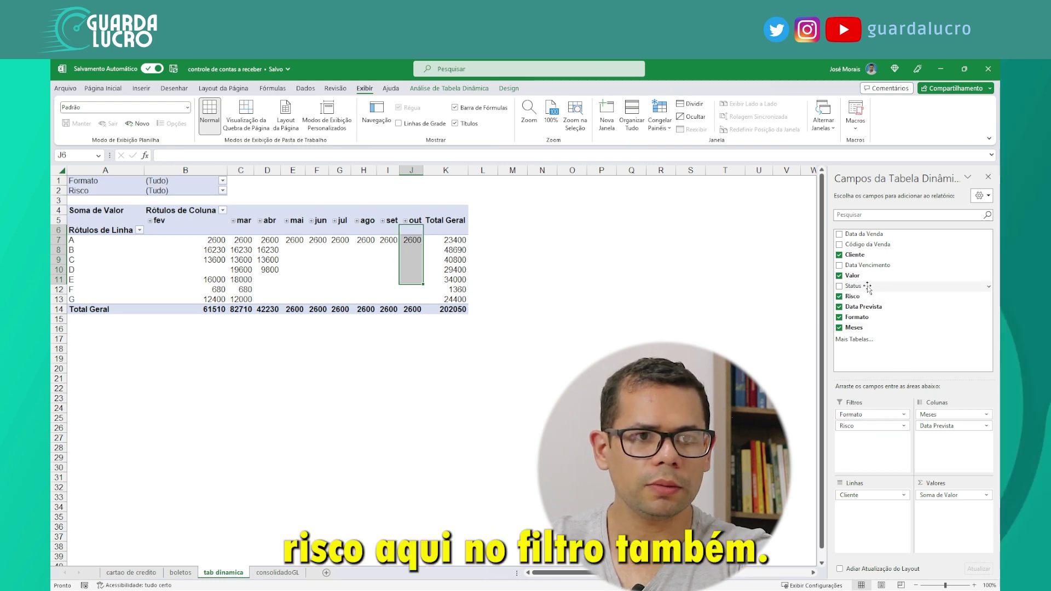
pyautogui.moveTo(867, 285); pyautogui.dragTo(884, 420)
pyautogui.moveTo(882, 461); pyautogui.dragTo(882, 459)
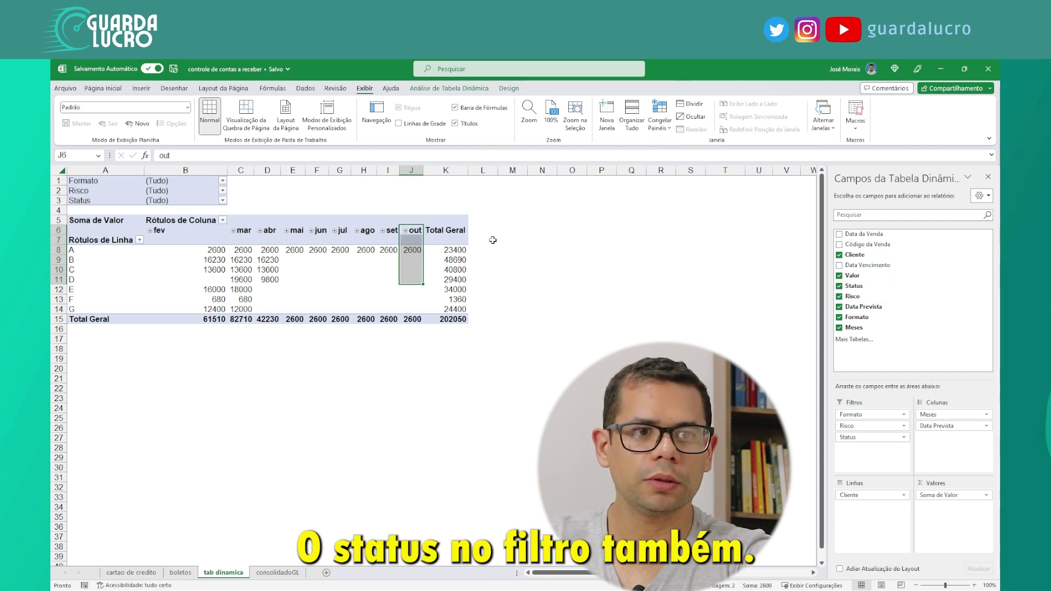
pyautogui.click(222, 191)
pyautogui.click(258, 193)
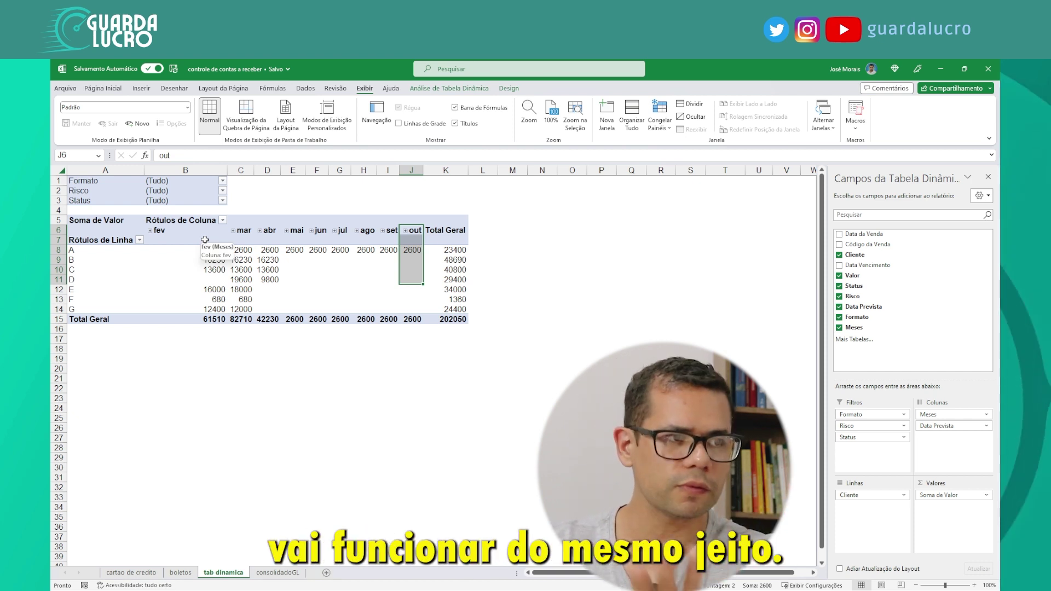
# Format the pivot values B8:K15 as numbers with a thousands separator, 0 decimal places and red negatives
pyautogui.moveTo(201, 248); pyautogui.dragTo(463, 321)
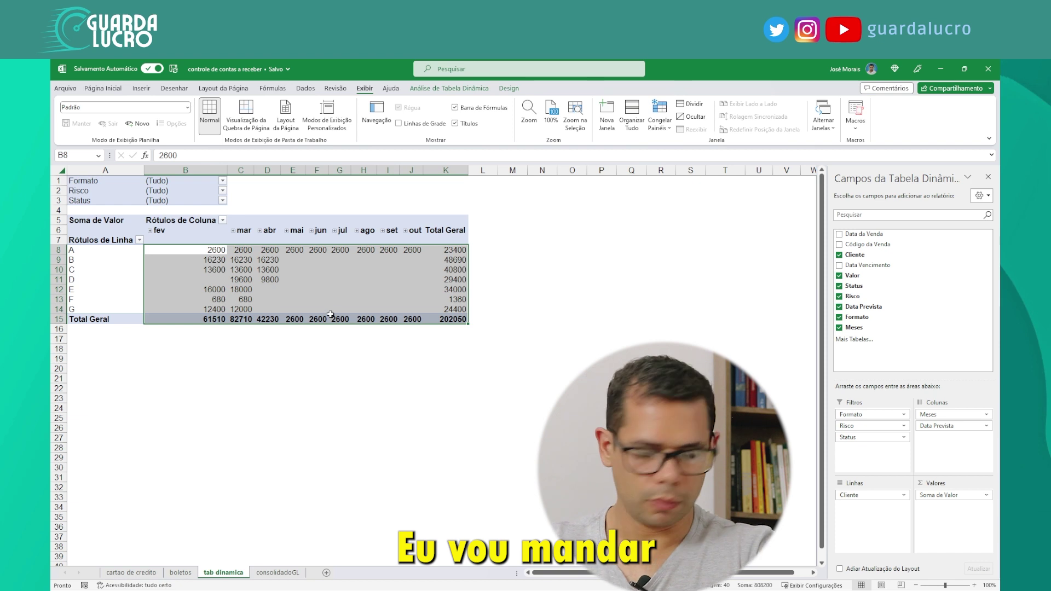
pyautogui.hotkey('ctrl', '1')
pyautogui.click(443, 199)
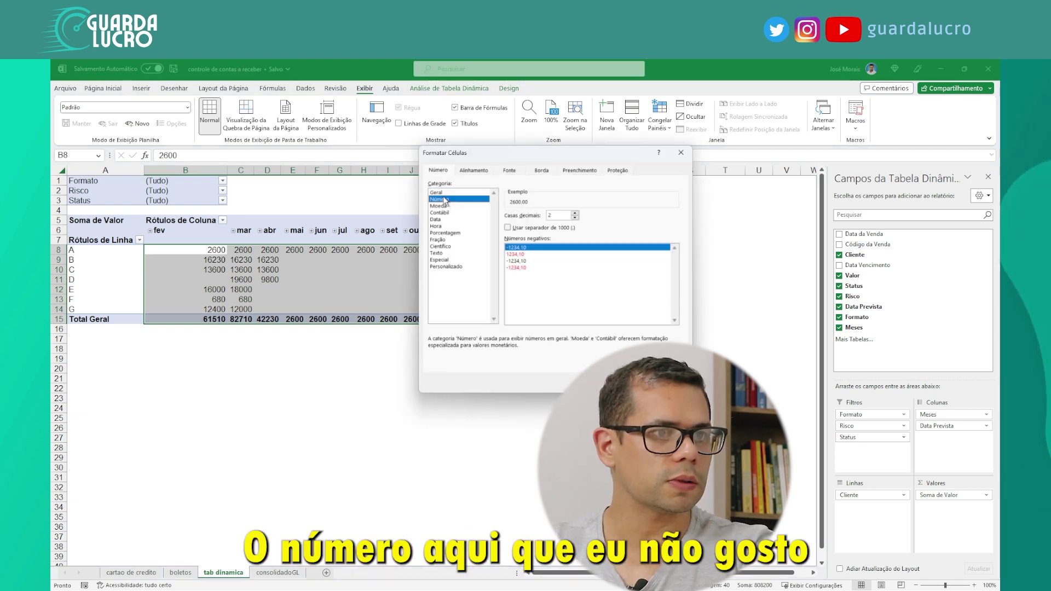
pyautogui.click(535, 261)
pyautogui.click(525, 268)
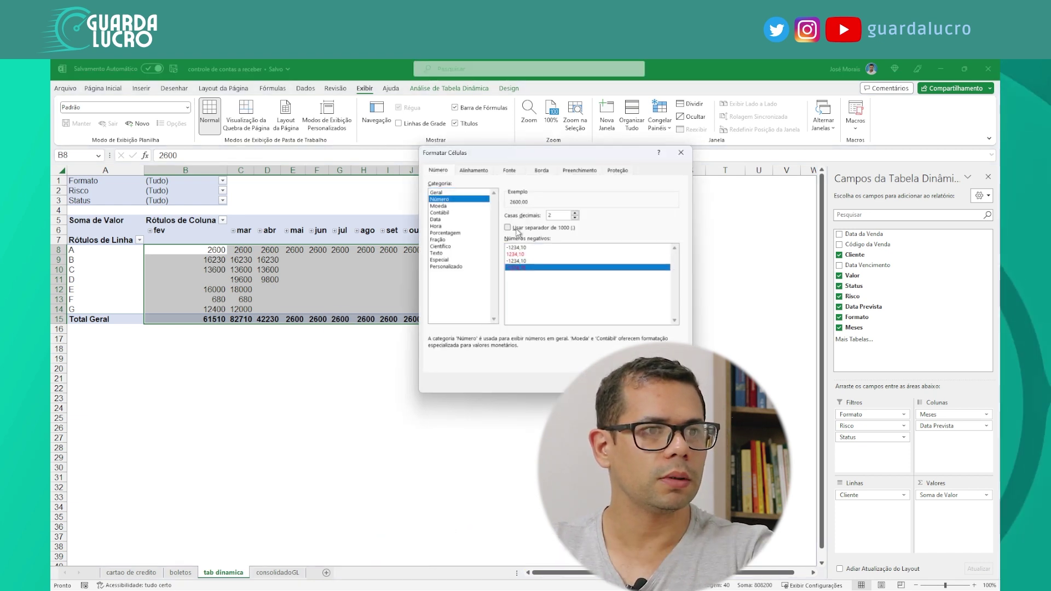
pyautogui.click(518, 229)
pyautogui.click(574, 218)
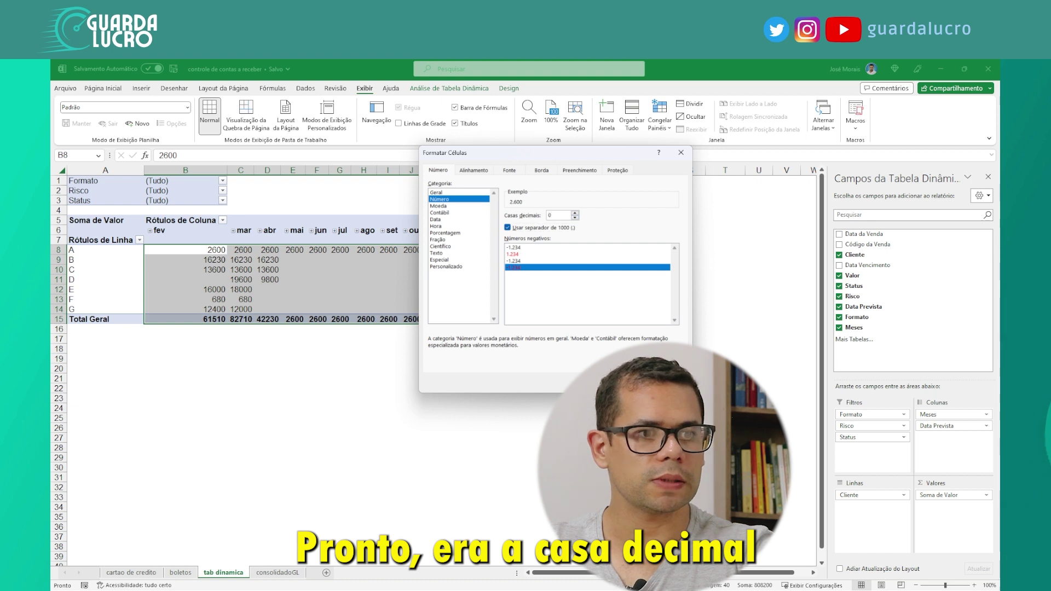
pyautogui.click(626, 382)
# Narrow columns B to K to one uniform width
pyautogui.click(302, 278)
pyautogui.moveTo(193, 175); pyautogui.dragTo(496, 175)
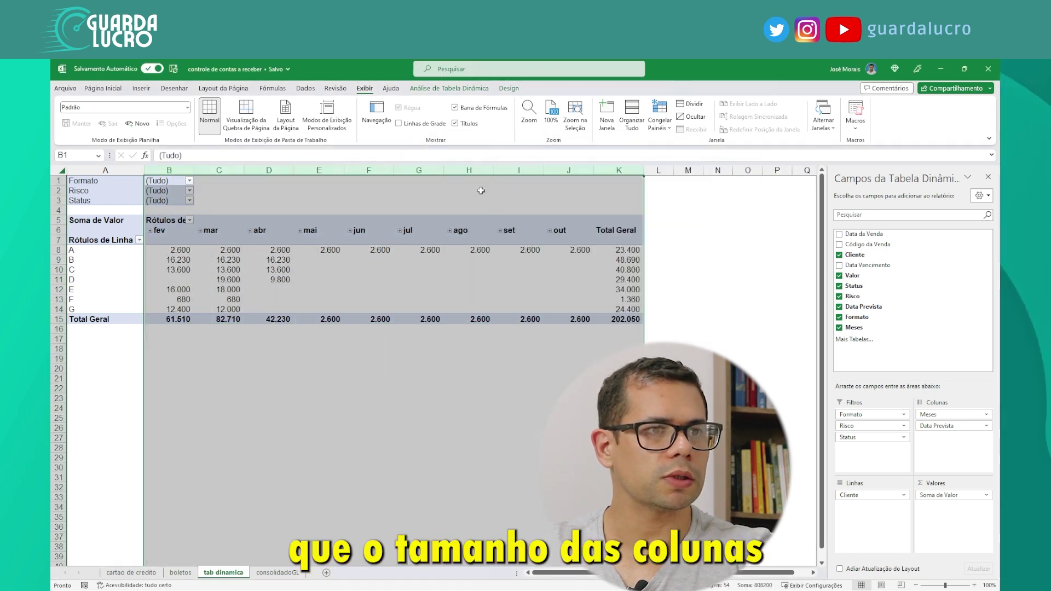
pyautogui.moveTo(191, 166)
pyautogui.mouseDown()
pyautogui.moveTo(200, 166)
pyautogui.moveTo(185, 167)
pyautogui.mouseUp()
pyautogui.click(205, 298)
pyautogui.rightClick(265, 282)
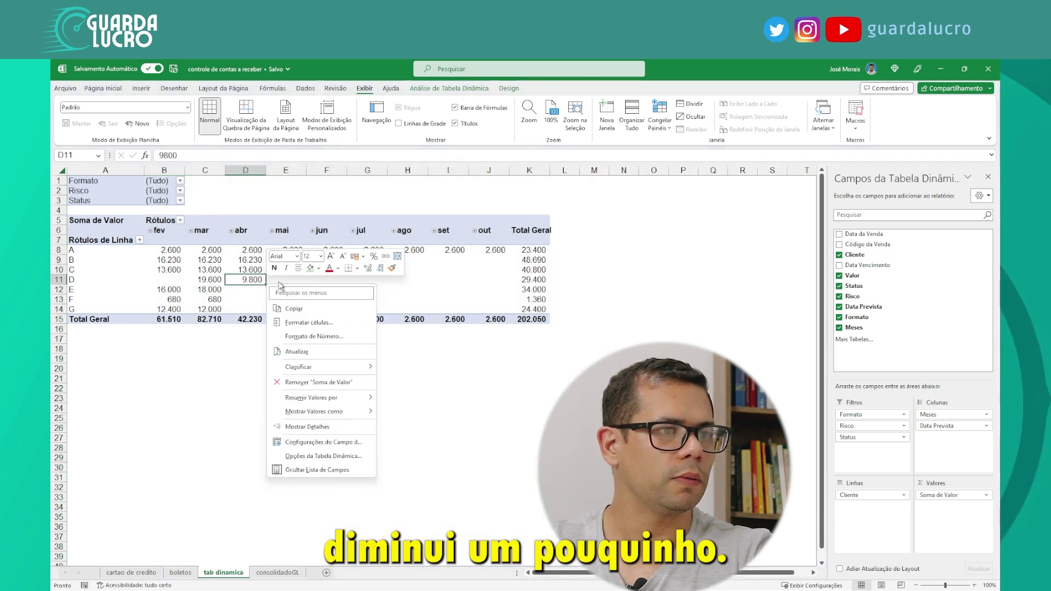
pyautogui.click(314, 442)
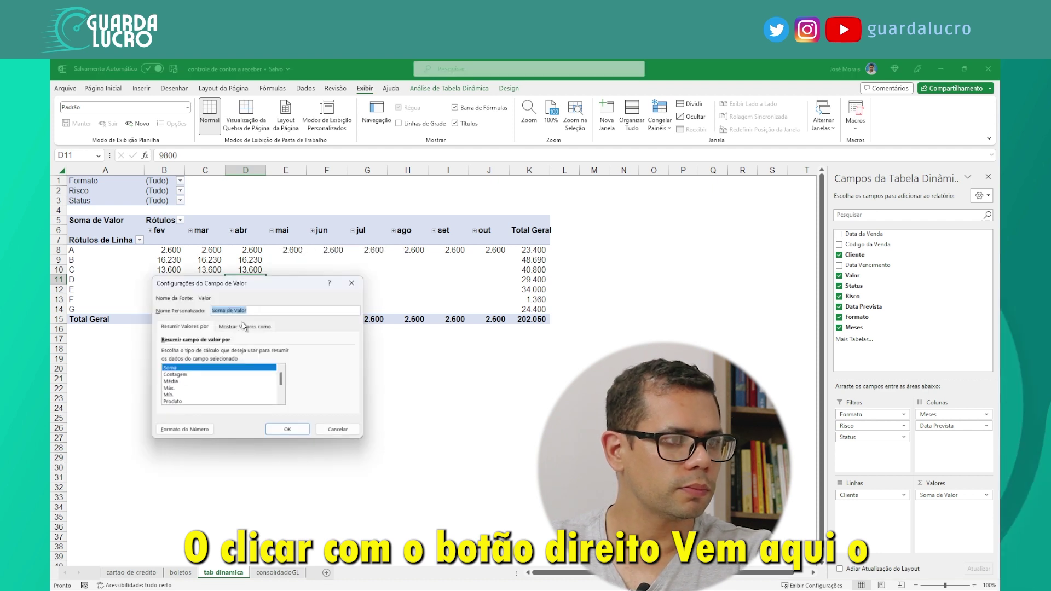
pyautogui.click(351, 283)
# In the pivot table options, turn off column autofit and cell format preservation on update, and show 0 for empty cells
pyautogui.rightClick(344, 280)
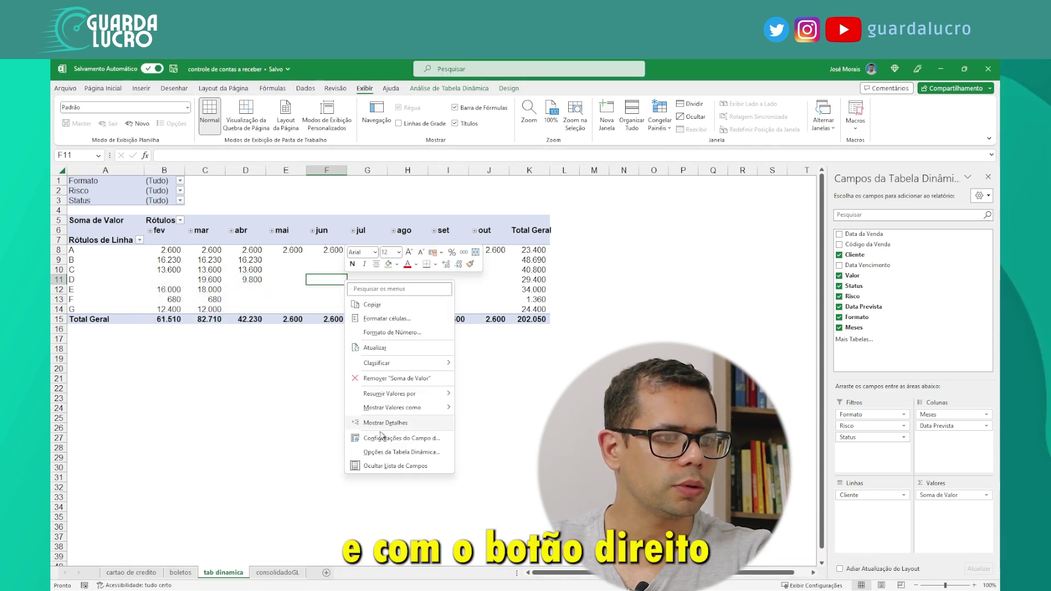
pyautogui.click(386, 452)
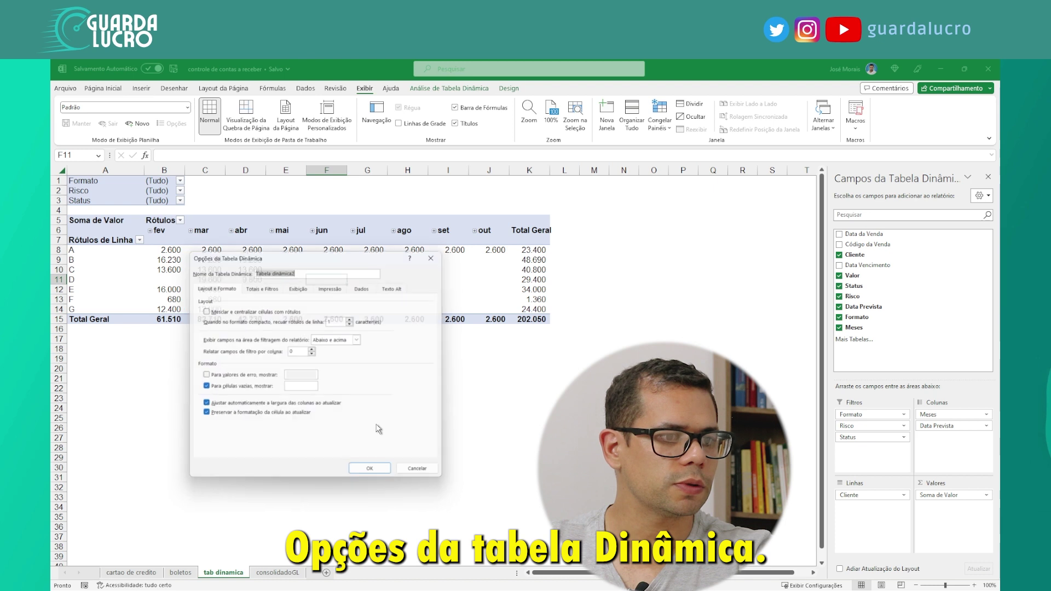
pyautogui.click(200, 404)
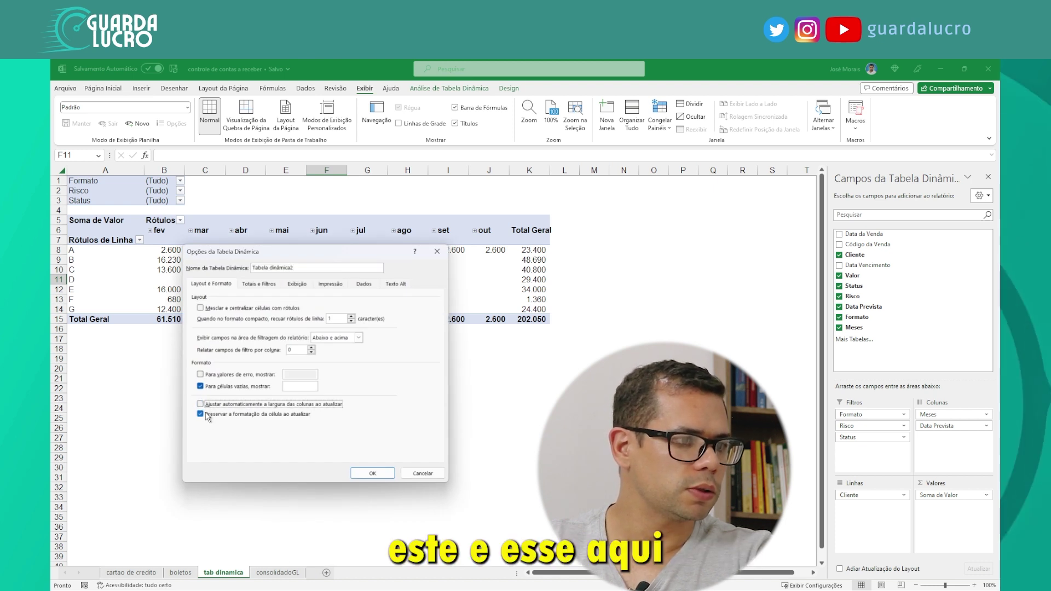
pyautogui.click(200, 414)
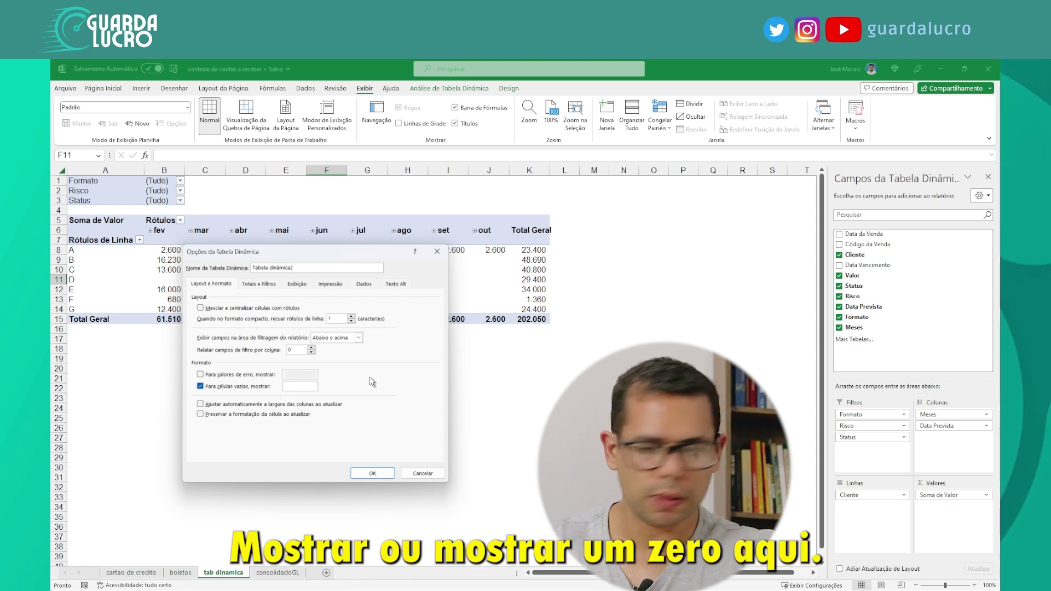
pyautogui.click(373, 473)
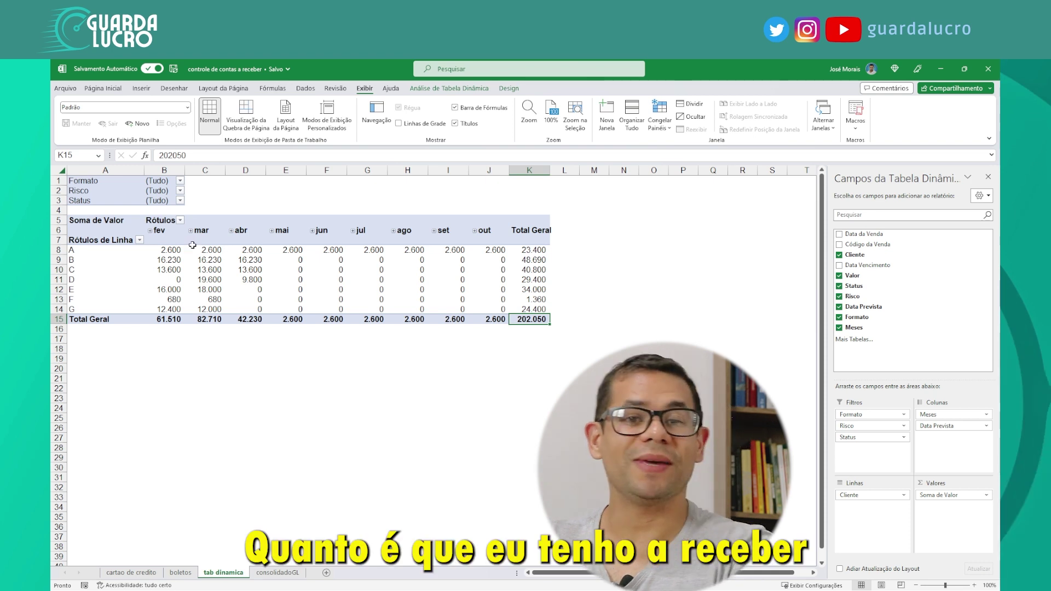
# Check February's total, expand the month to view its amounts by expected date, and collapse it again
pyautogui.moveTo(192, 245)
pyautogui.click(168, 318)
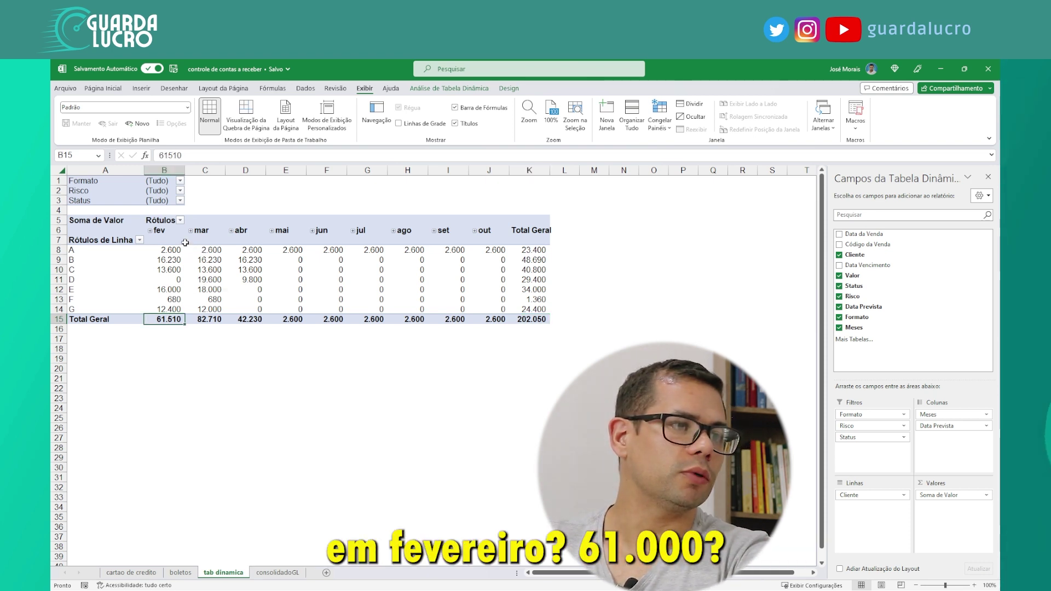
pyautogui.click(150, 231)
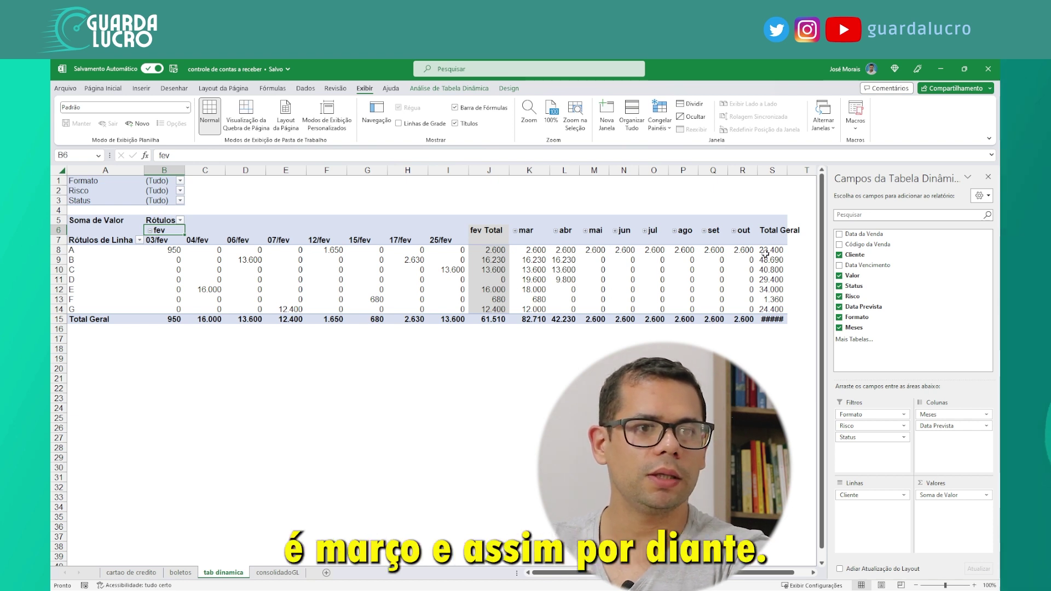
pyautogui.click(150, 231)
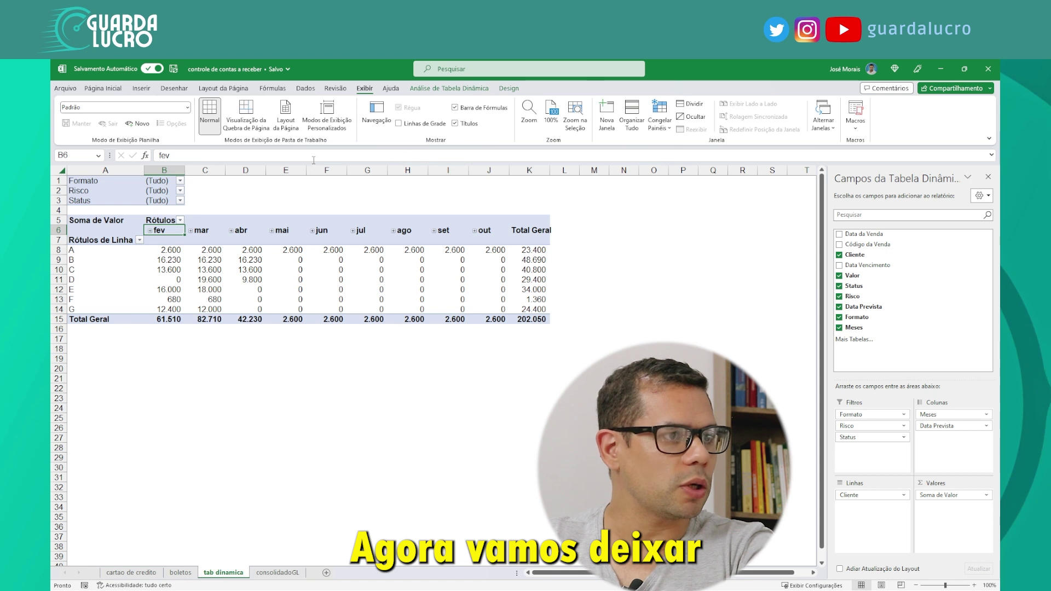
# Insert slicers for the Status, Risco and Formato fields of the pivot table
pyautogui.click(174, 88)
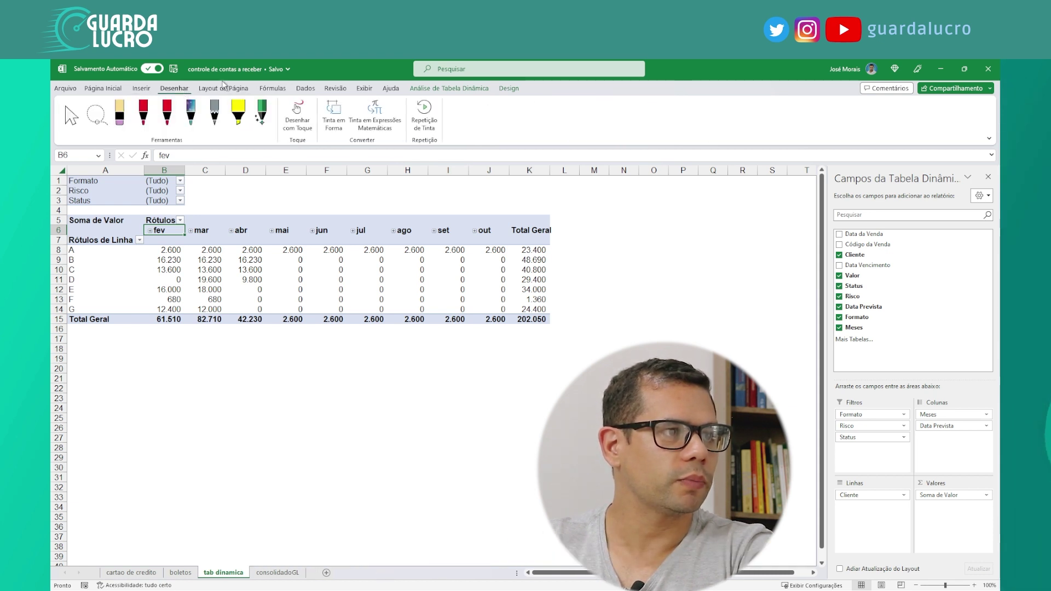
pyautogui.click(272, 88)
pyautogui.click(305, 88)
pyautogui.click(441, 88)
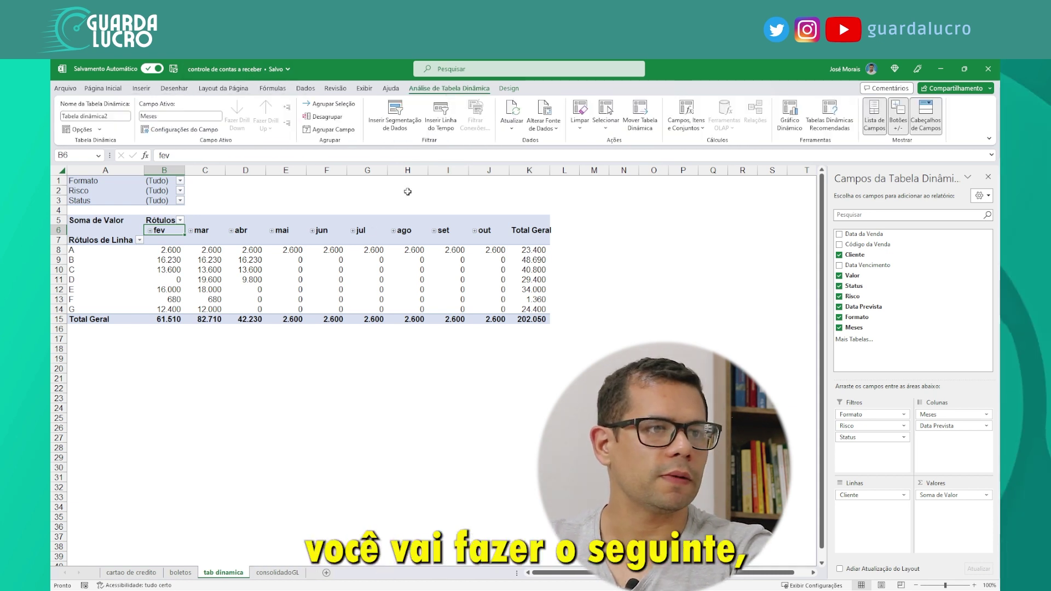
pyautogui.click(341, 277)
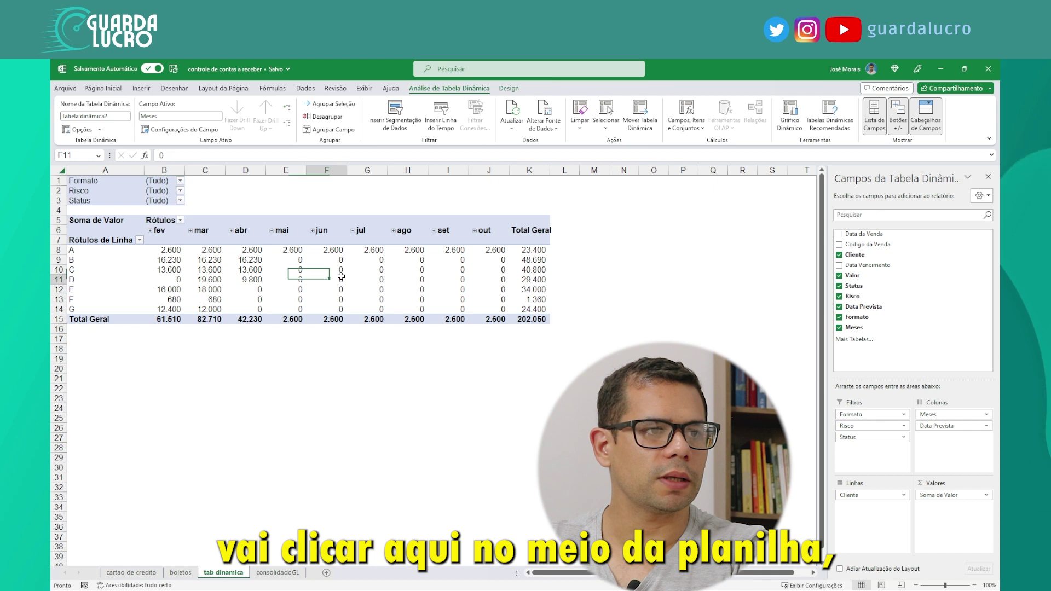
pyautogui.click(391, 119)
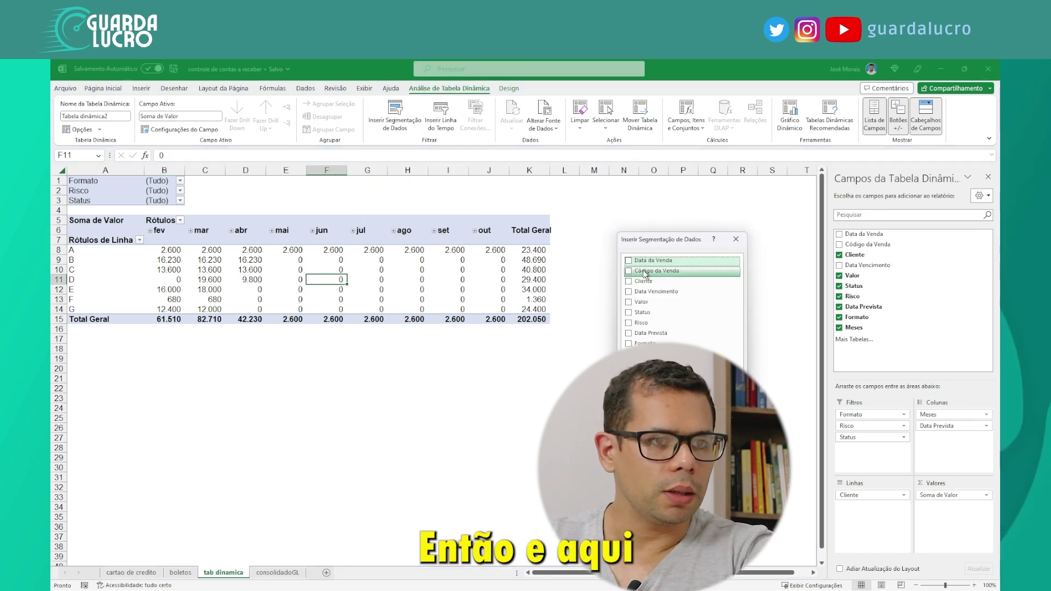
pyautogui.click(630, 313)
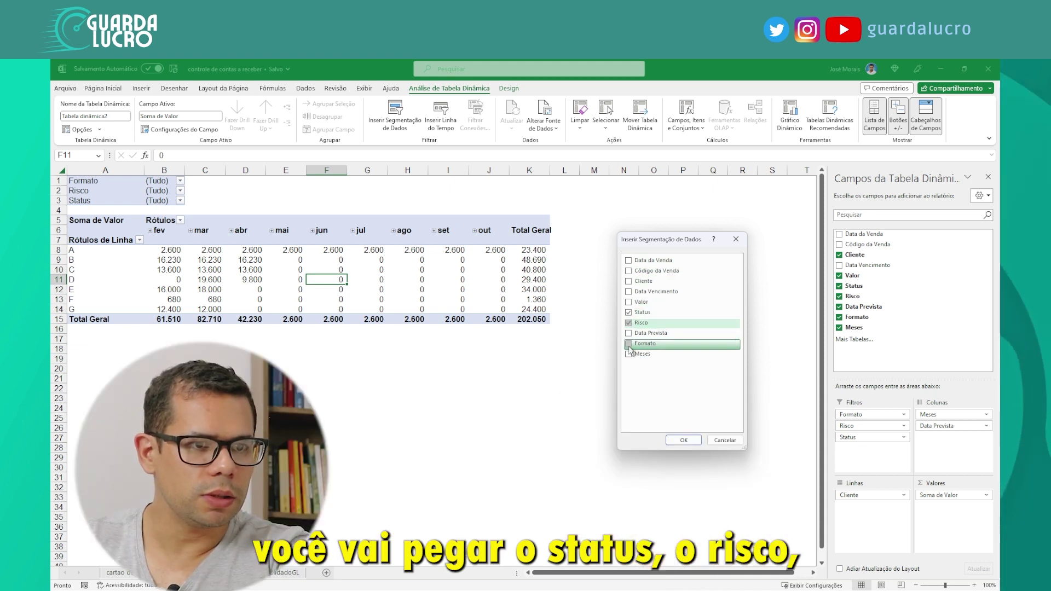
pyautogui.click(629, 345)
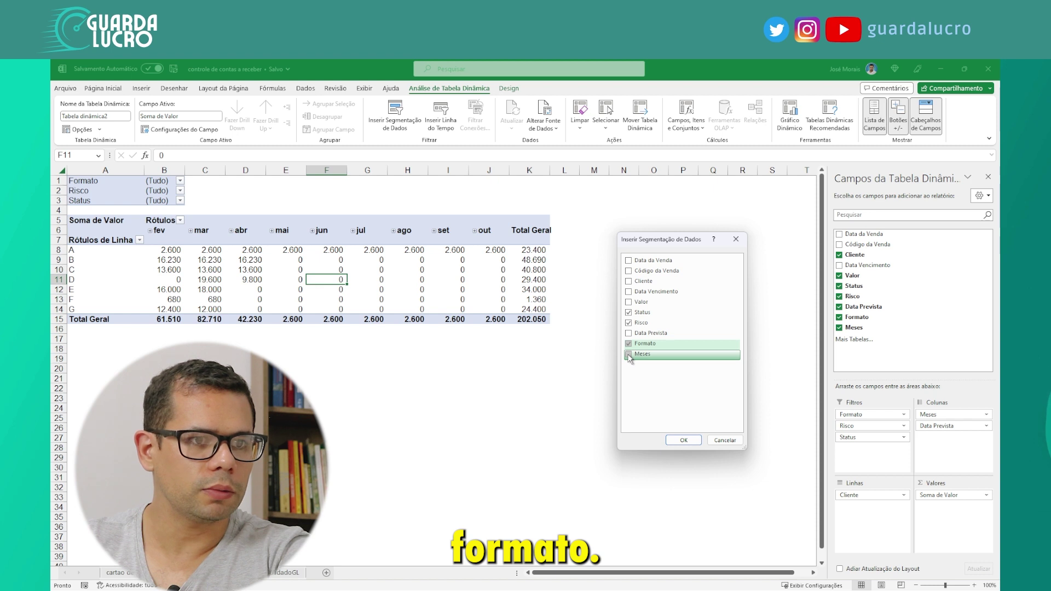
pyautogui.click(628, 282)
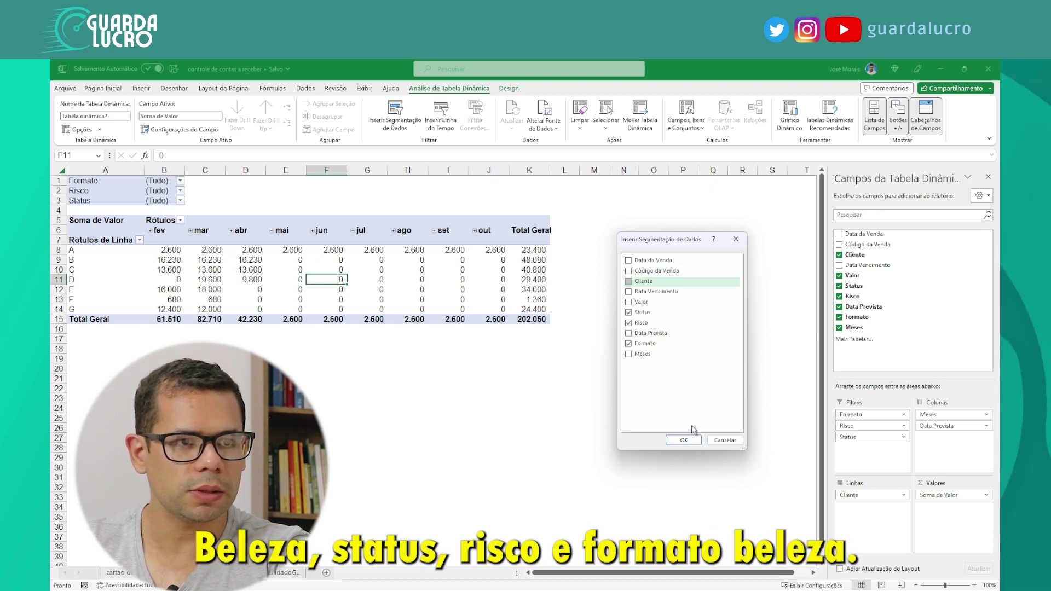
pyautogui.click(683, 440)
# Place the Formato slicer beside the pivot table with Risco directly below it, shortening both to fit their options, Formato to about 2.76 cm
pyautogui.moveTo(456, 345); pyautogui.dragTo(623, 198)
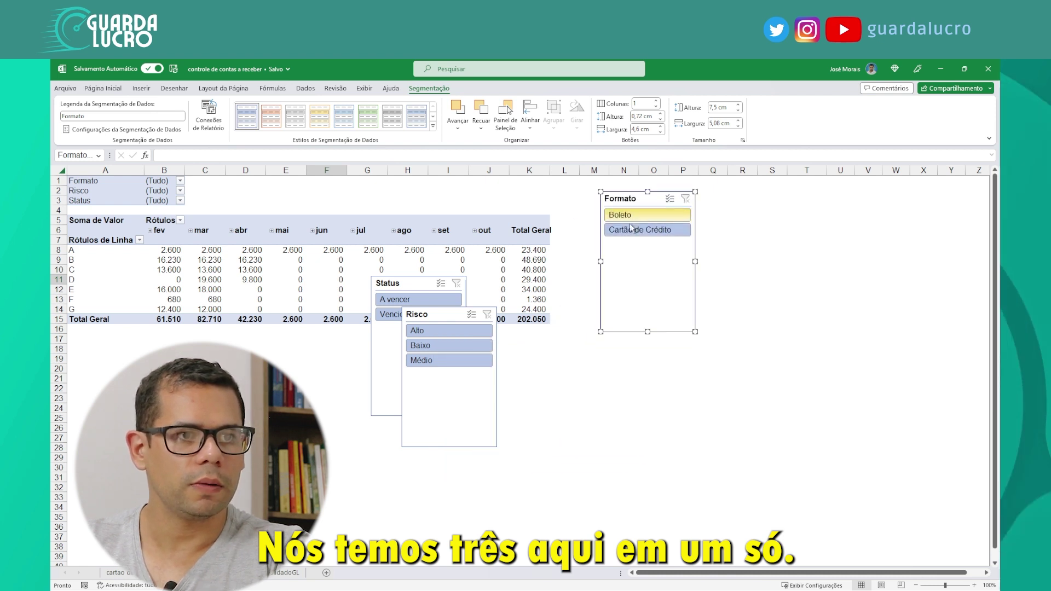
pyautogui.moveTo(646, 256); pyautogui.dragTo(645, 243)
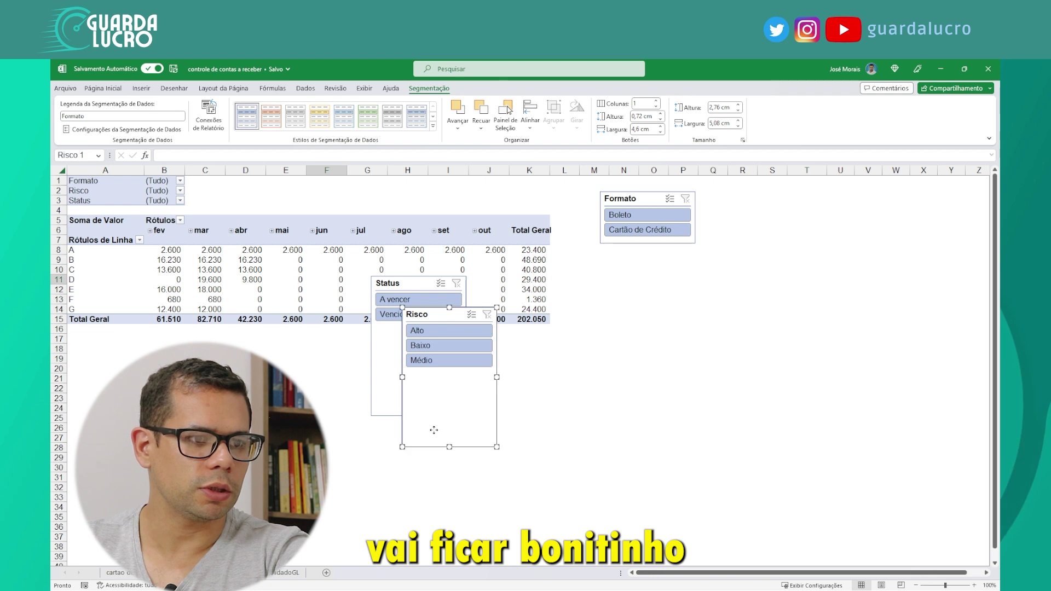
pyautogui.moveTo(427, 323); pyautogui.dragTo(627, 264)
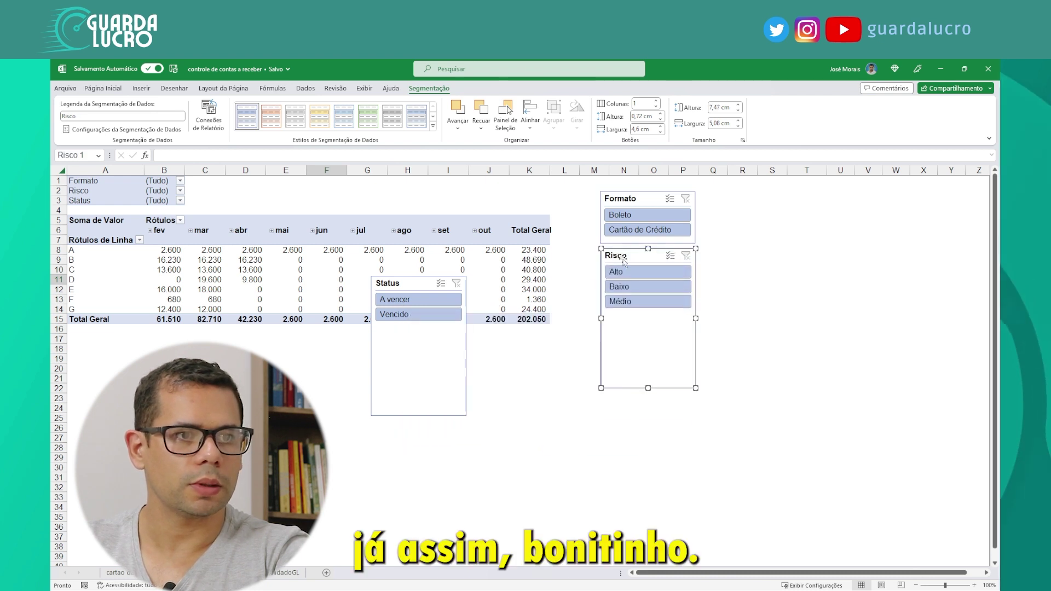
pyautogui.moveTo(648, 385); pyautogui.dragTo(643, 314)
# Shorten the Status slicer to about 2.86 cm high and align it directly below the Risco slicer at matching width
pyautogui.moveTo(387, 283); pyautogui.dragTo(504, 181)
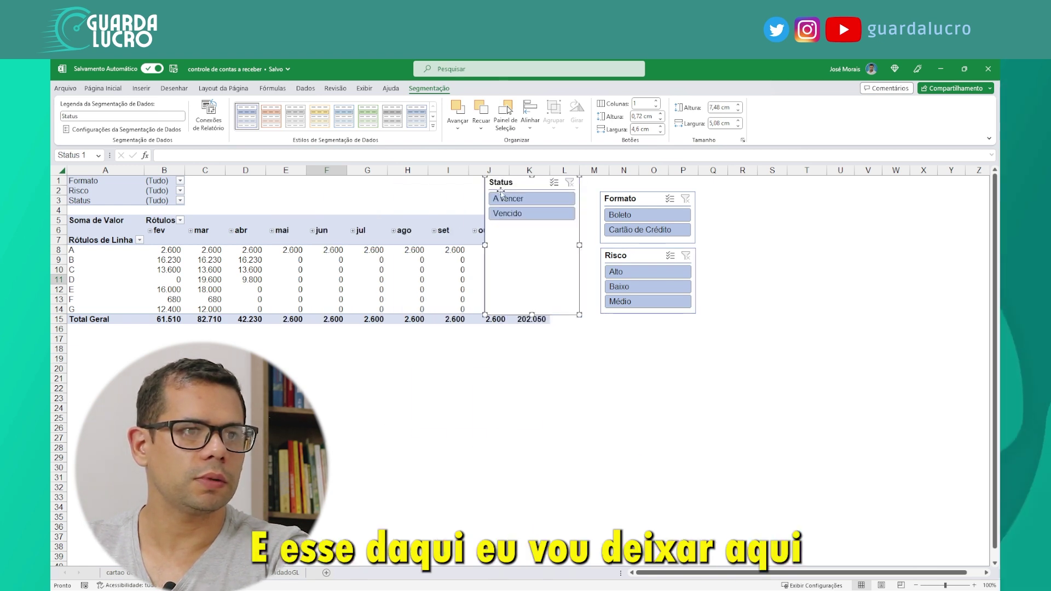
pyautogui.moveTo(532, 315); pyautogui.dragTo(530, 230)
pyautogui.moveTo(579, 202); pyautogui.dragTo(694, 199)
pyautogui.moveTo(572, 185); pyautogui.dragTo(426, 396)
pyautogui.moveTo(549, 415); pyautogui.dragTo(422, 421)
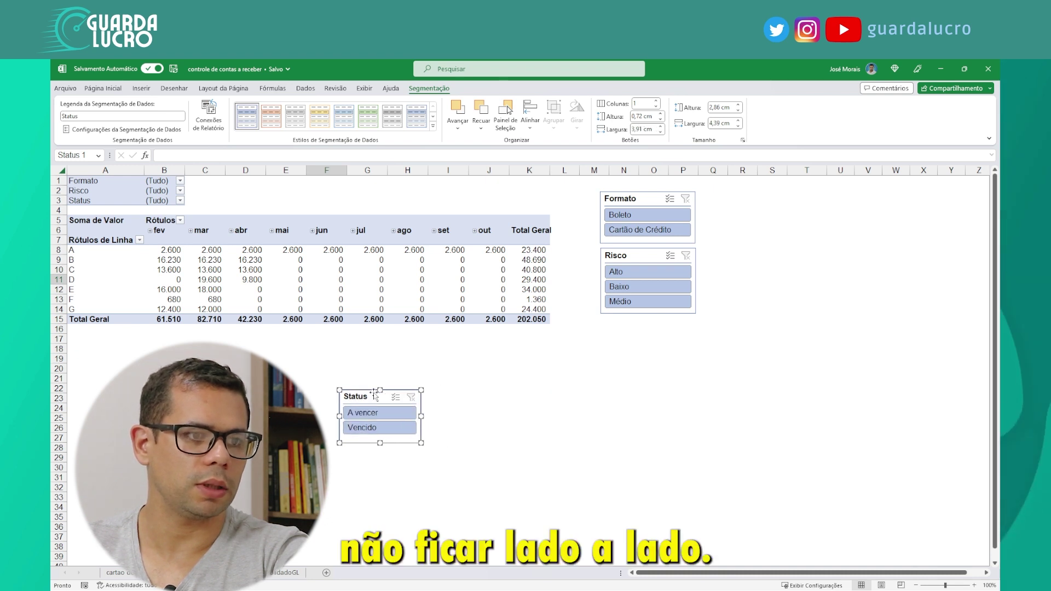
pyautogui.moveTo(377, 395); pyautogui.dragTo(696, 343)
pyautogui.click(729, 358)
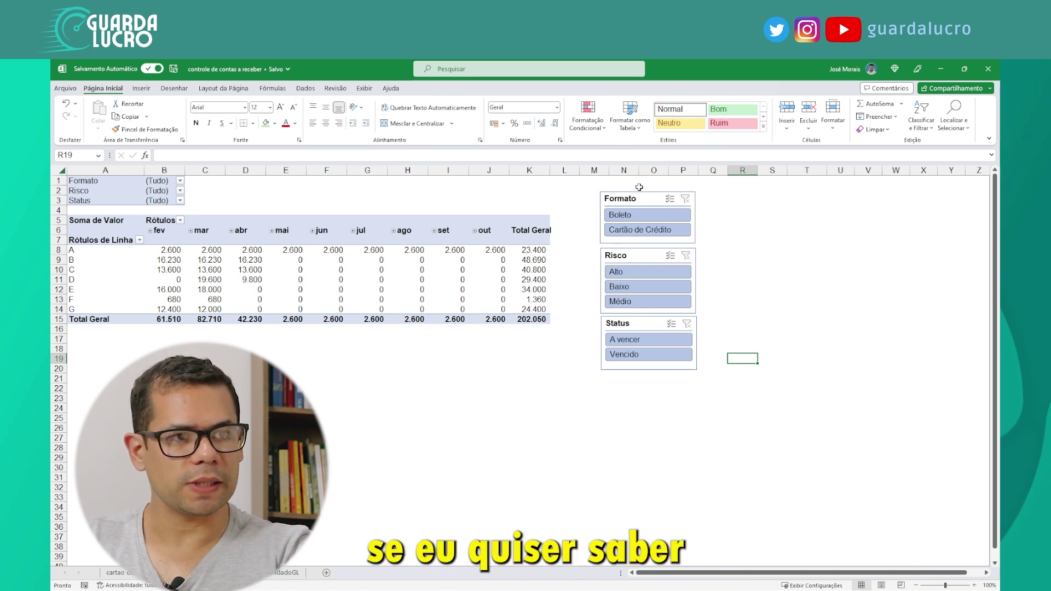
# Filter the pivot table by Boleto and by Cartão de Crédito to check each format's grand total
pyautogui.click(635, 215)
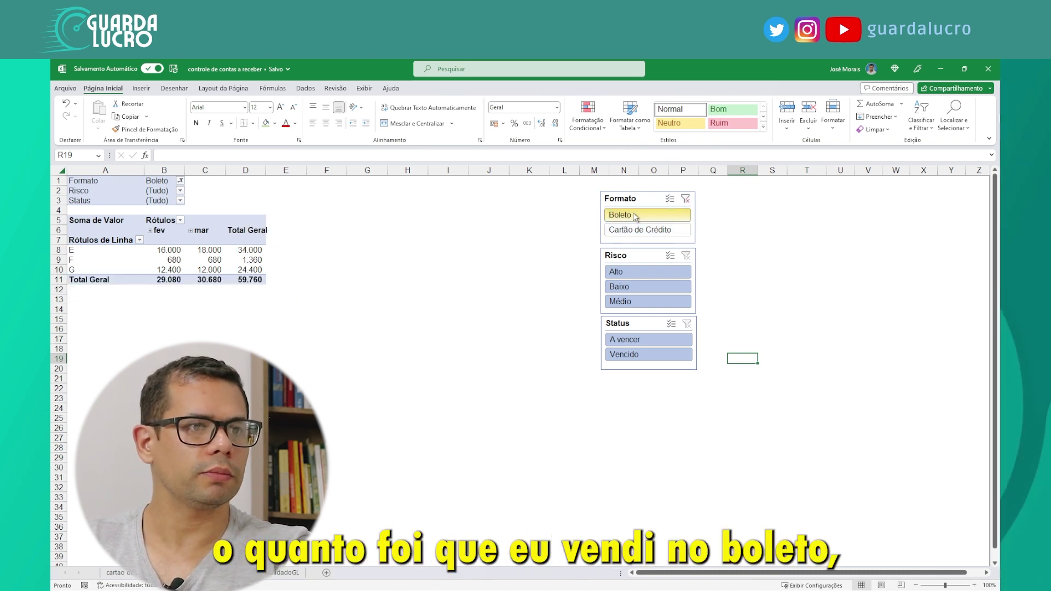
pyautogui.click(251, 280)
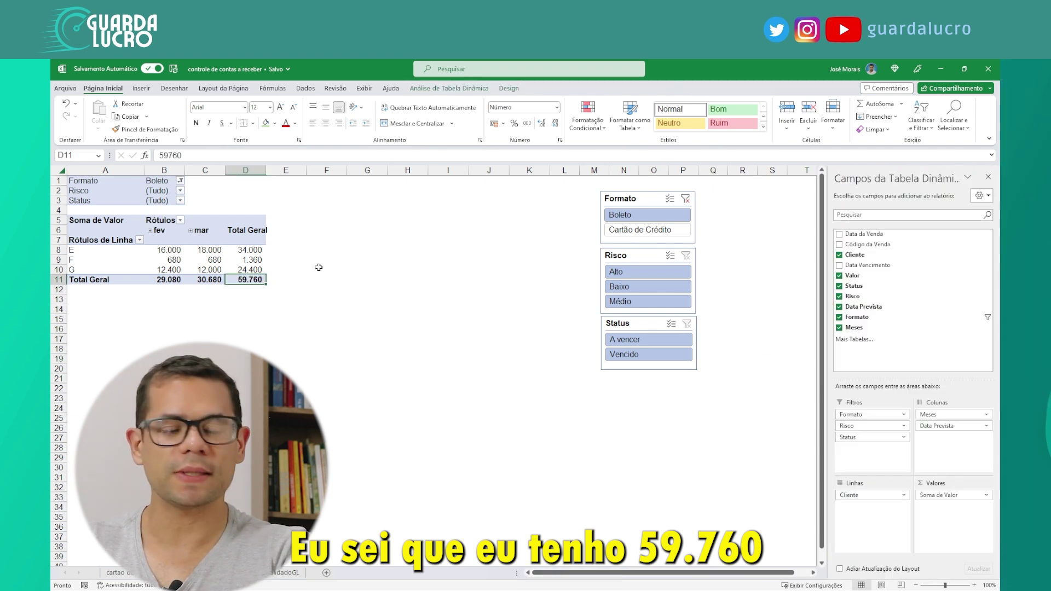
pyautogui.click(635, 231)
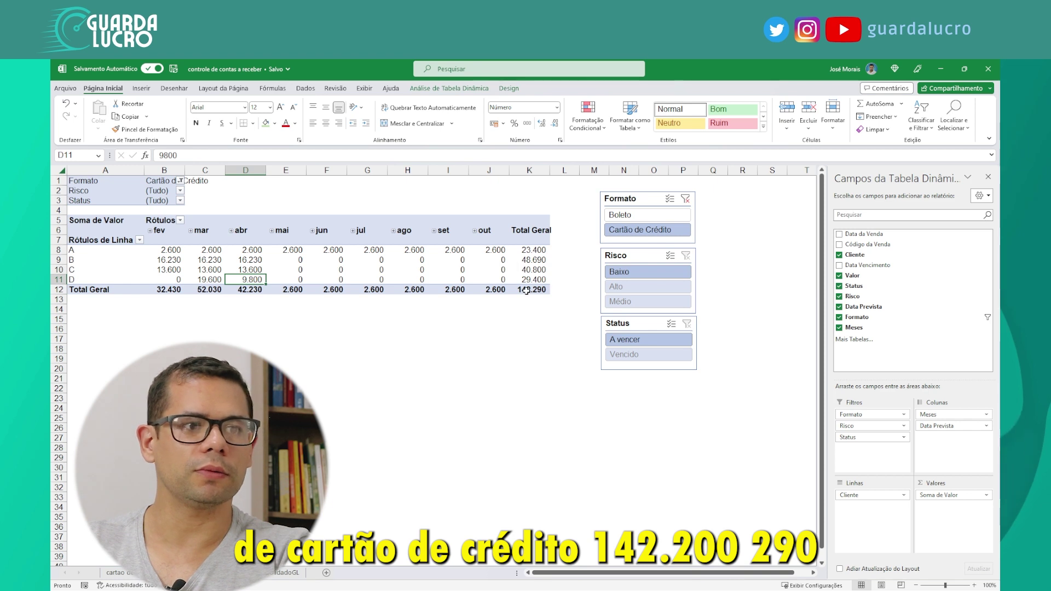
pyautogui.moveTo(525, 291)
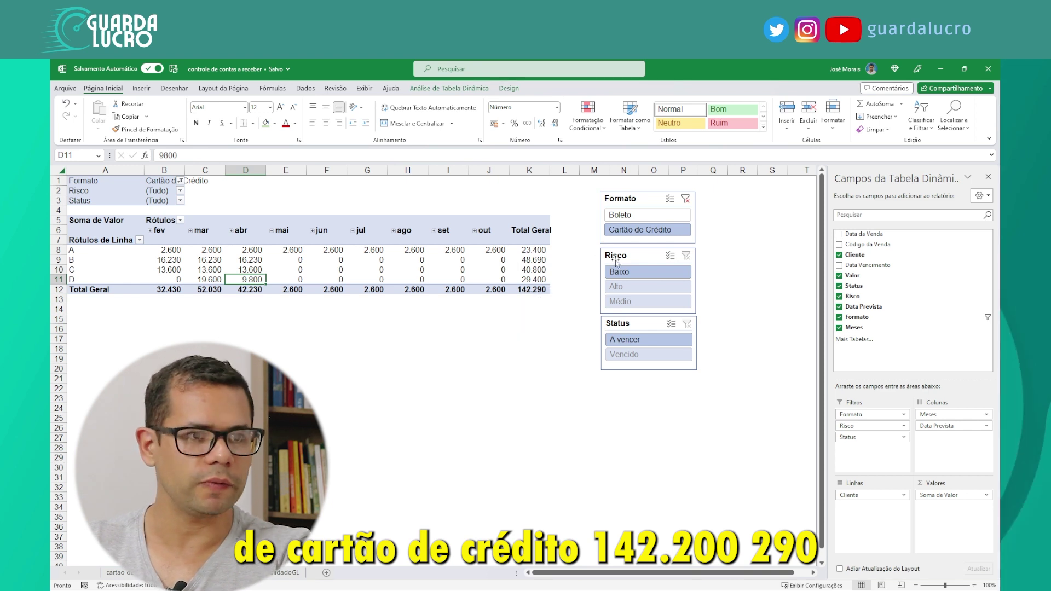
# Filter Boleto sales by Baixo, Alto and Médio risk in turn to compare their totals, and clear the Risco and Formato filters
pyautogui.click(657, 215)
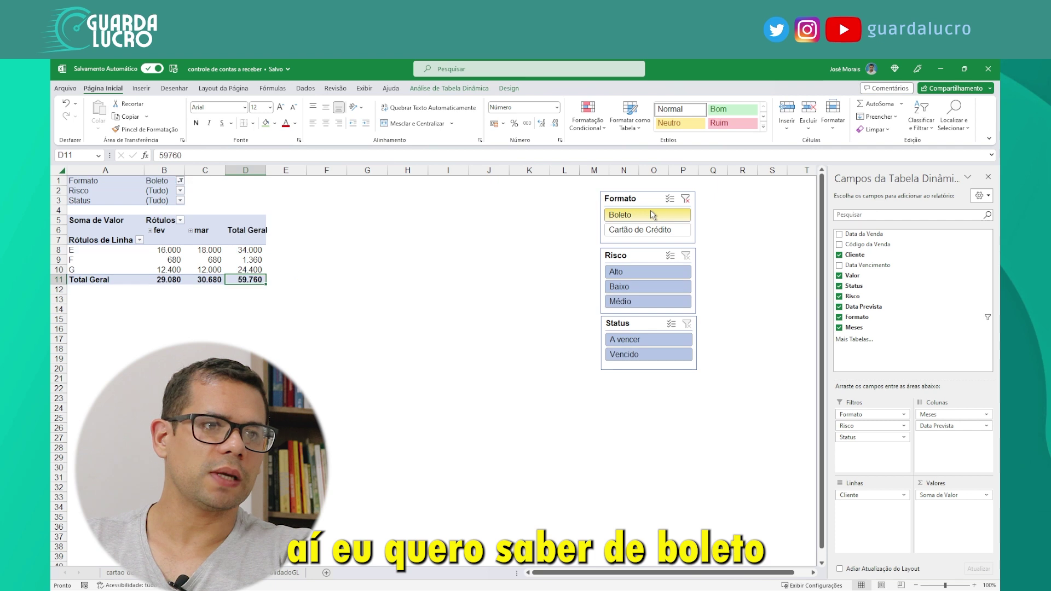
pyautogui.click(652, 287)
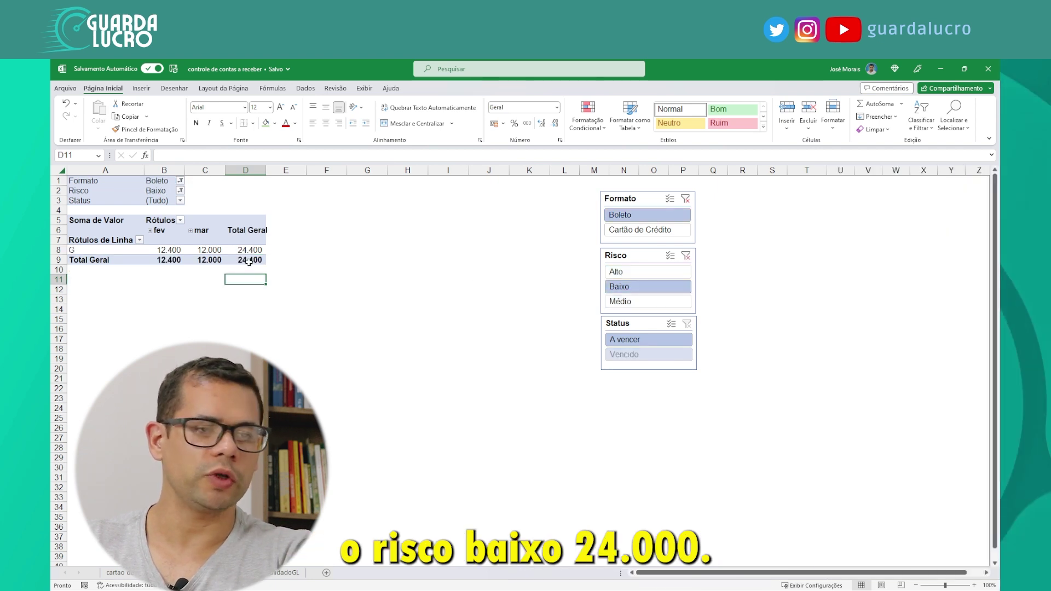
pyautogui.click(616, 273)
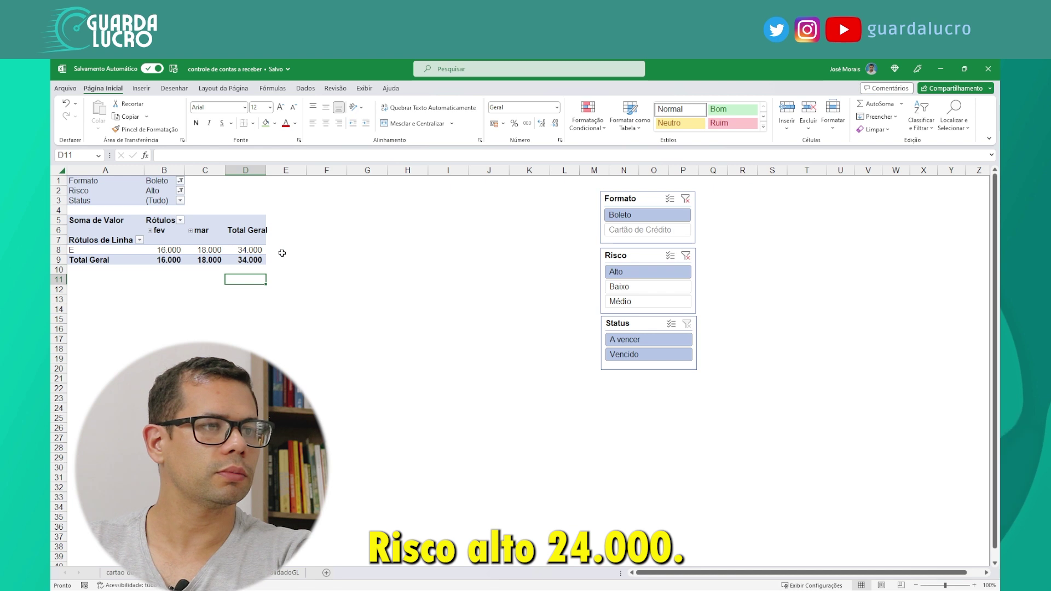
pyautogui.click(621, 302)
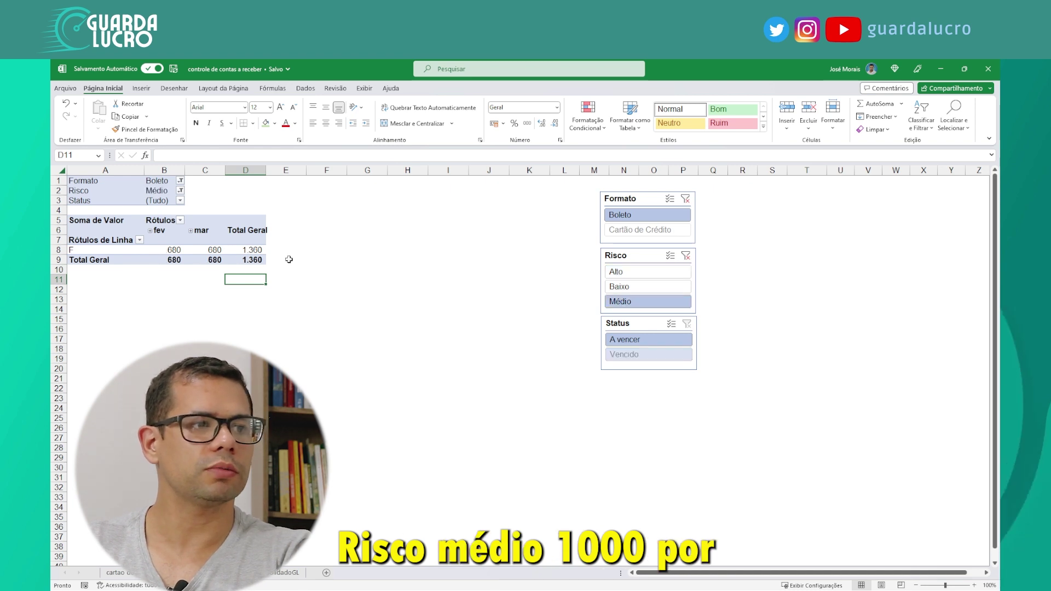
pyautogui.click(686, 256)
pyautogui.click(685, 199)
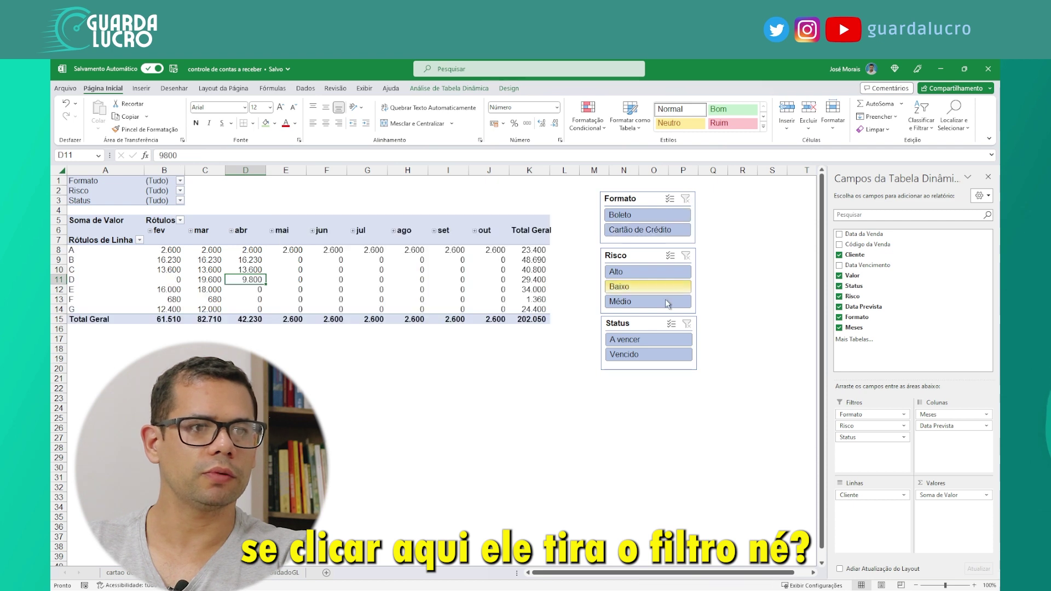
# Filter the pivot table by Vencido and by A vencer to review the amounts, and clear the Status filter
pyautogui.click(652, 355)
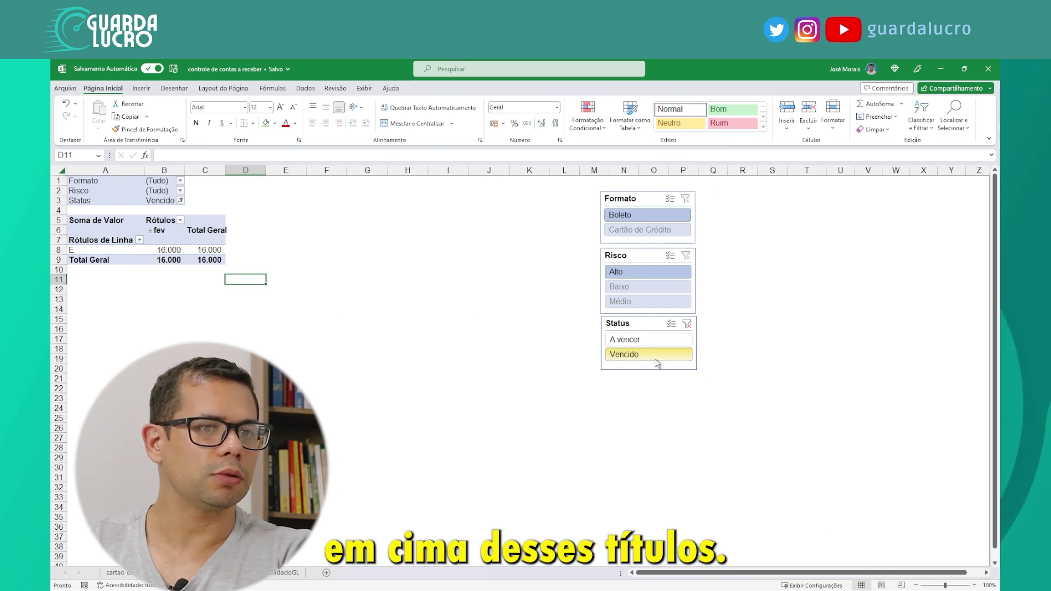
pyautogui.click(73, 249)
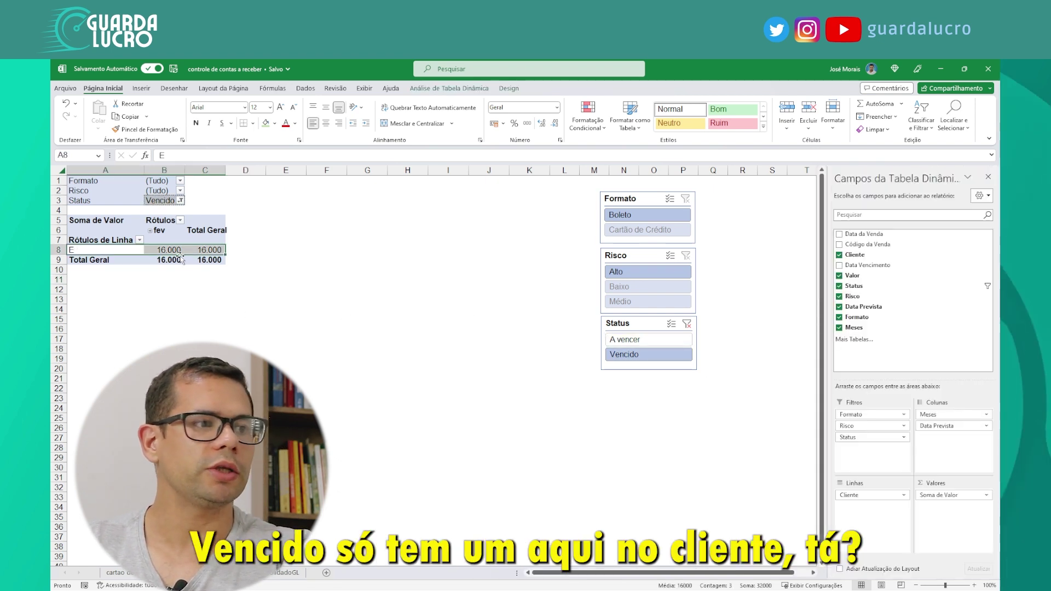
pyautogui.click(634, 339)
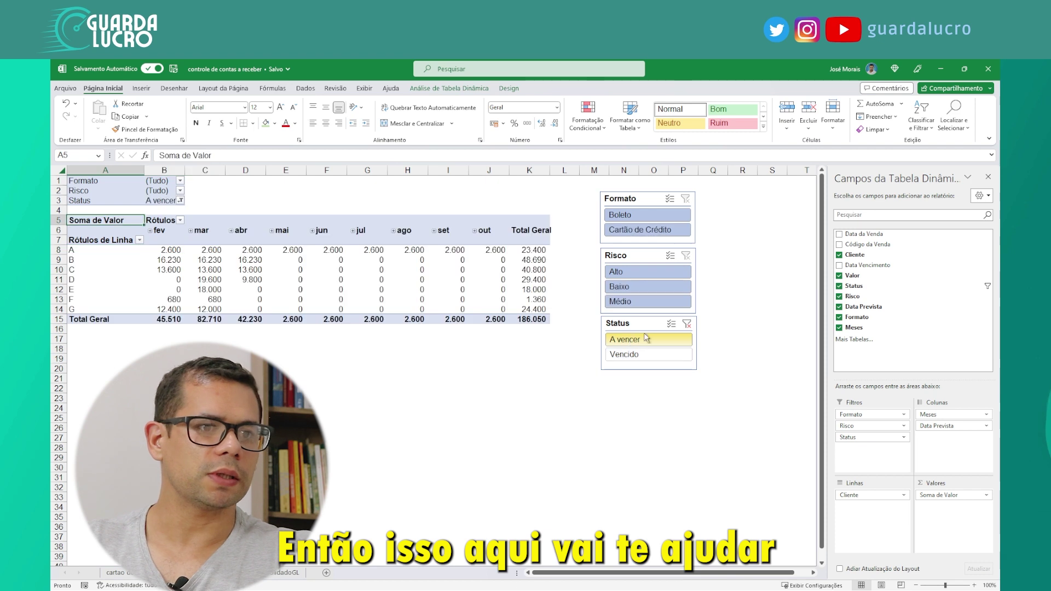
pyautogui.click(687, 324)
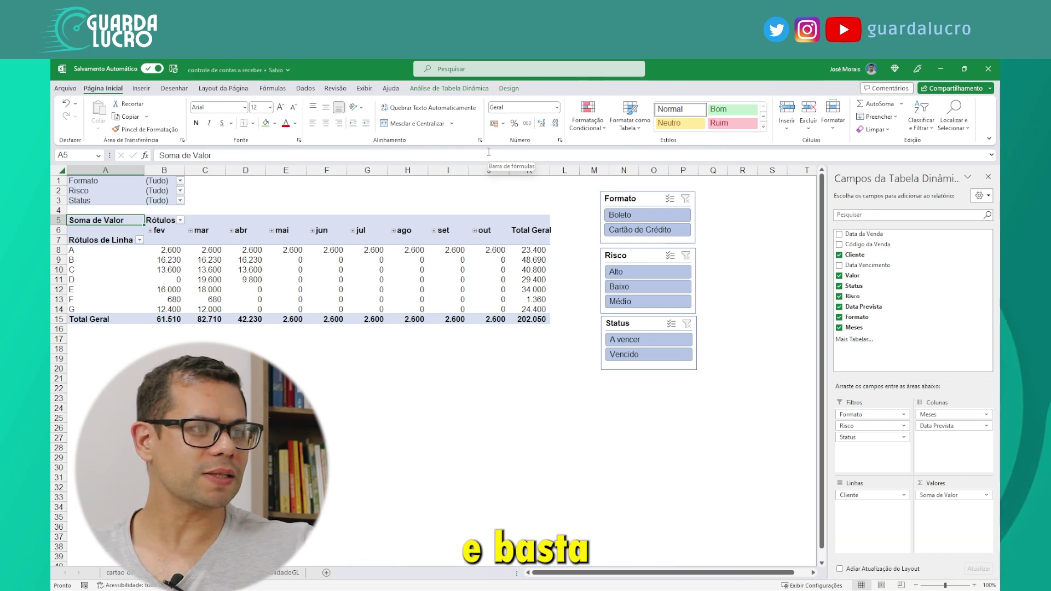
# Select the monthly grand totals from fev to out in B15:J15
pyautogui.moveTo(164, 321); pyautogui.dragTo(509, 319)
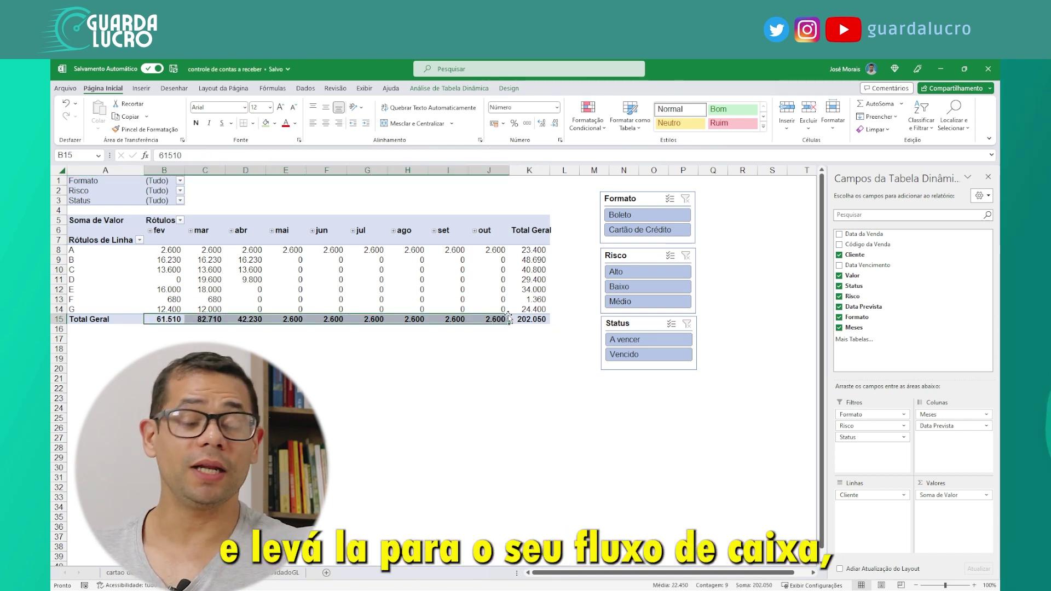